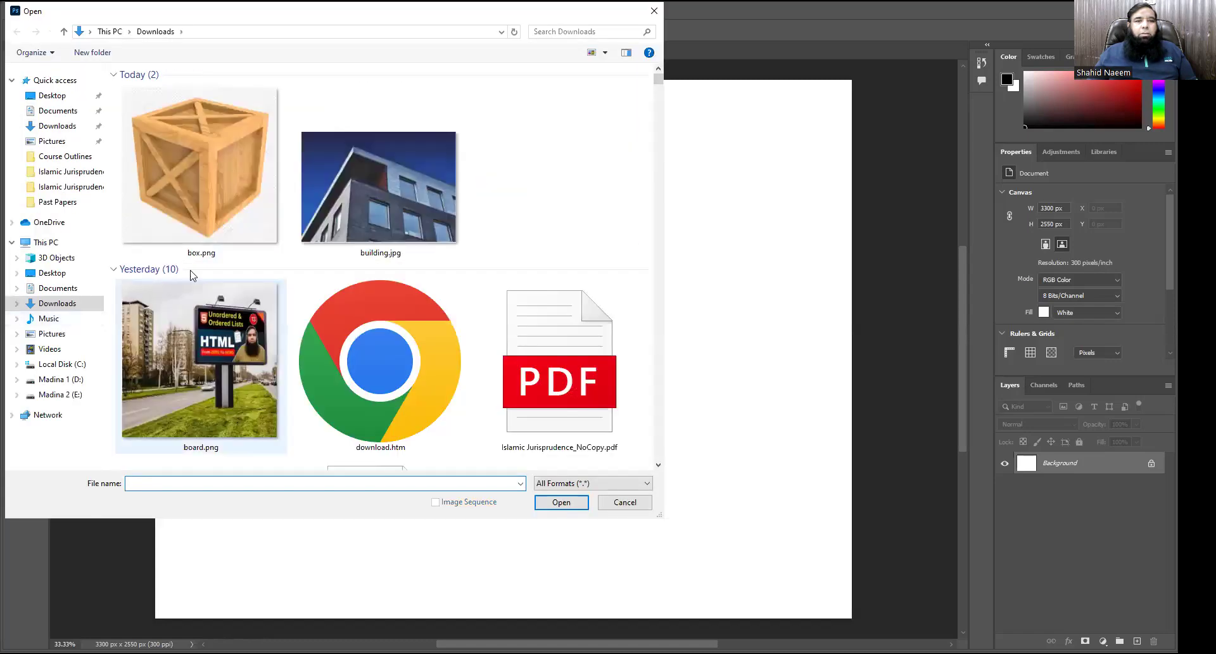
Step: Open box.png from the Downloads folder, then duplicate its layer and hide the original
{"action": "left_click", "coordinate": [219, 179]}
{"action": "left_click", "coordinate": [551, 502]}
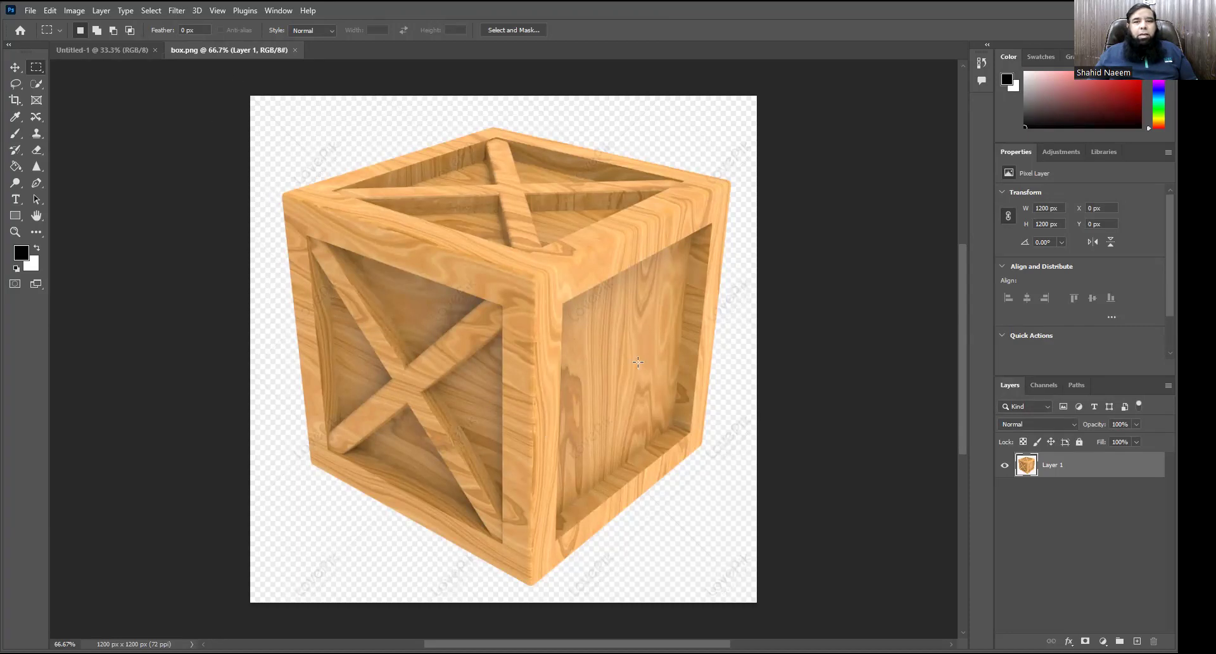
{"action": "key", "text": "ctrl+j"}
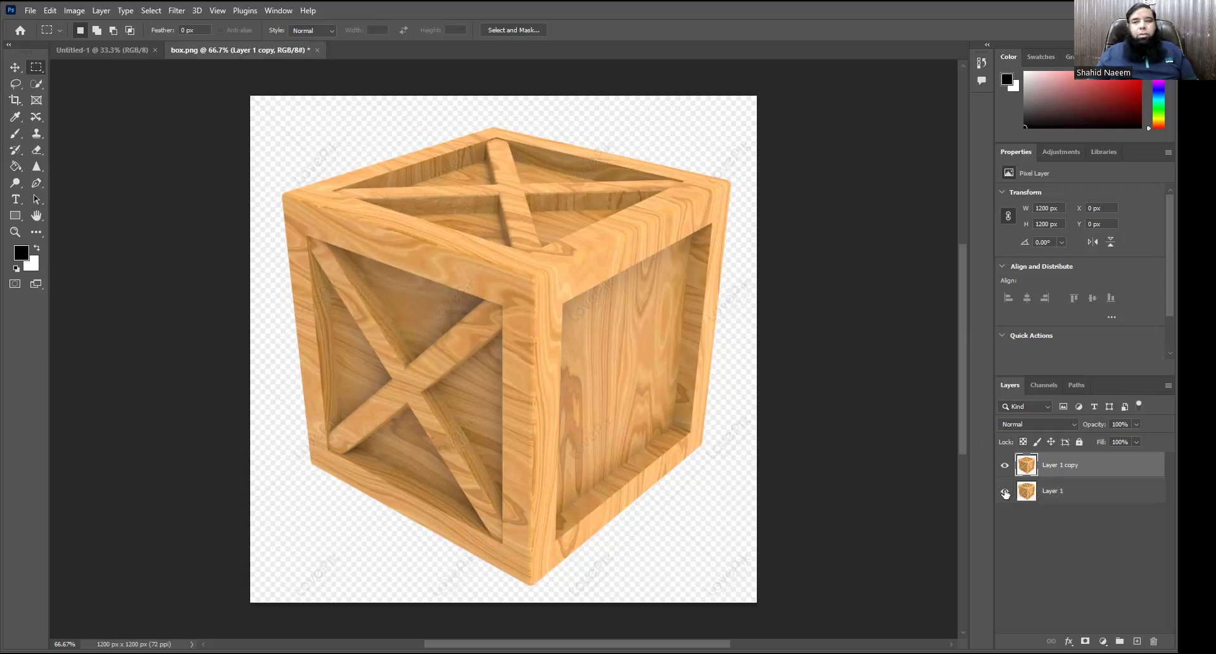
{"action": "left_click", "coordinate": [1004, 491]}
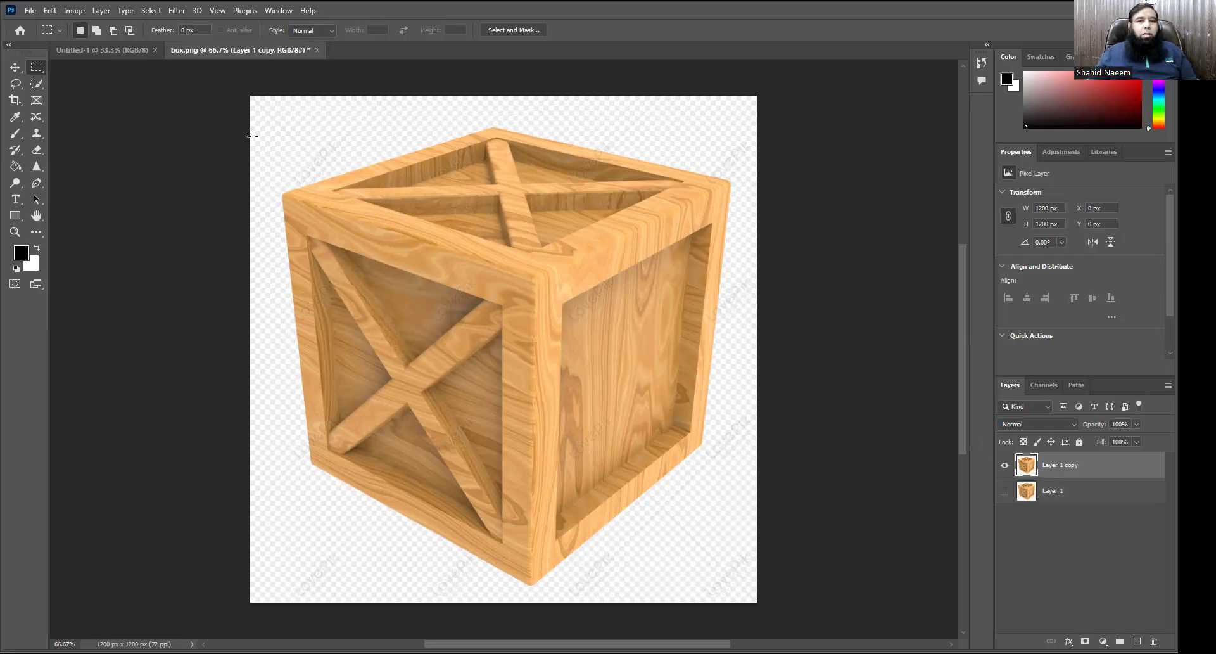
Step: Select the whole background around the crate using the Quick Selection tool with a brush size of 60
{"action": "left_click", "coordinate": [37, 84]}
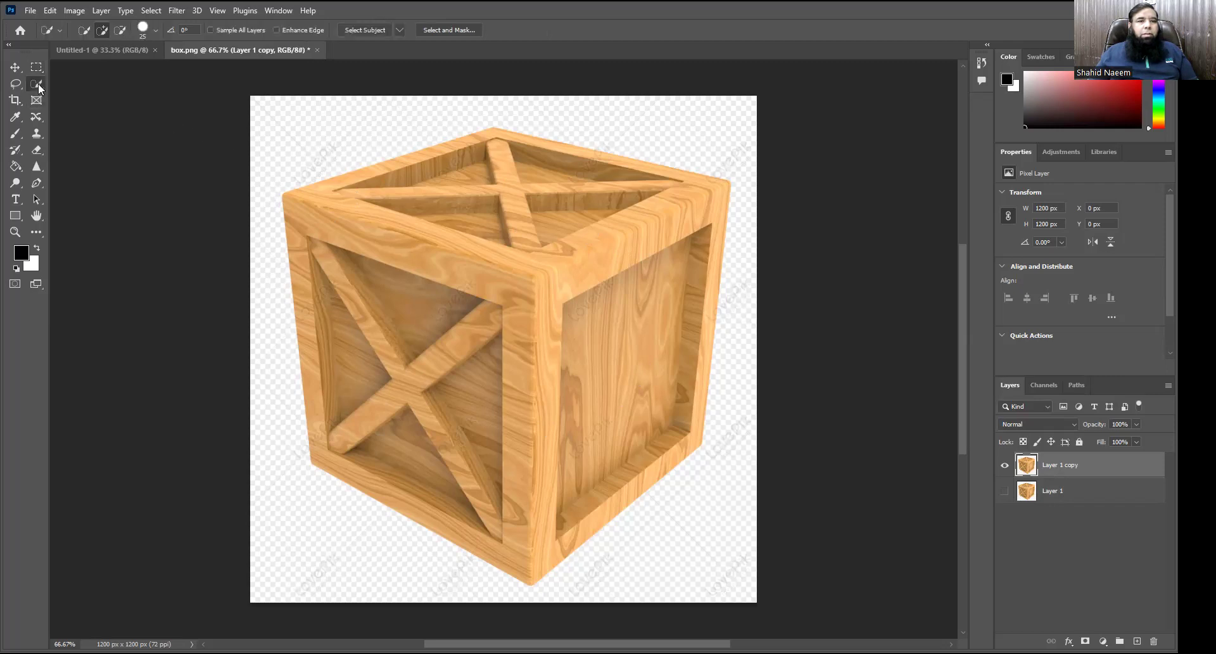
{"action": "right_click", "coordinate": [38, 82]}
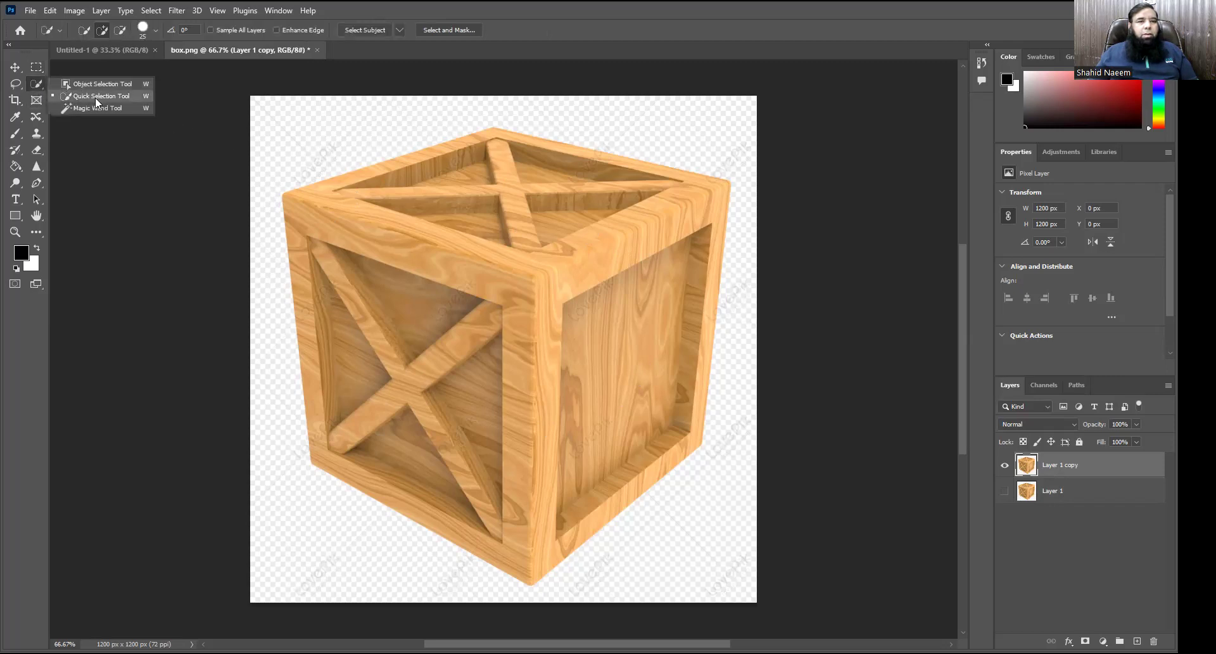
{"action": "left_click", "coordinate": [96, 99]}
{"action": "key", "text": "bracketright"}
{"action": "key", "text": "bracketright"}
{"action": "key", "text": "bracketright"}
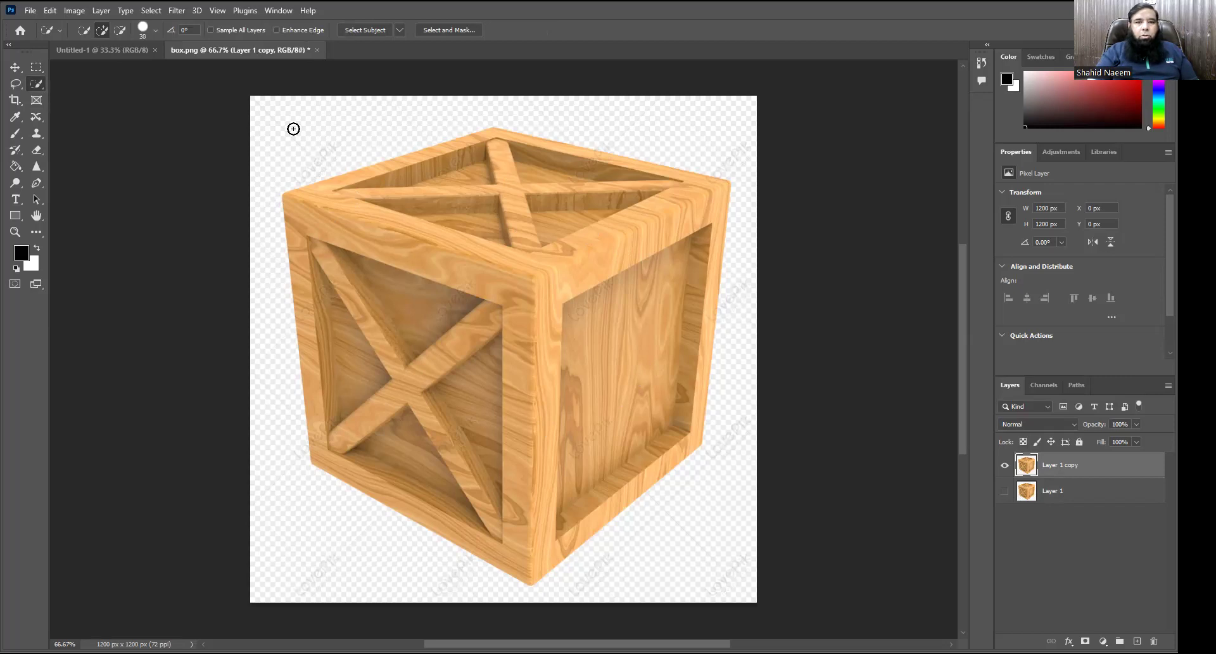
{"action": "key", "text": "bracketright"}
{"action": "key", "text": "bracketright"}
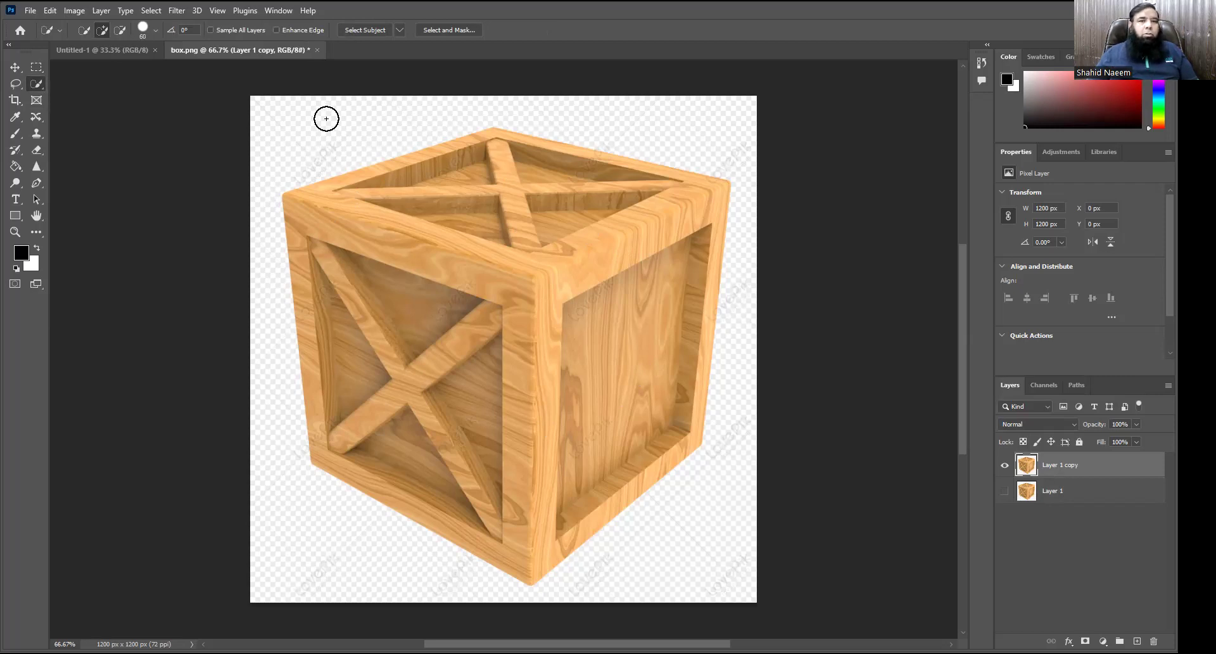
{"action": "mouse_move", "coordinate": [261, 105]}
{"action": "left_mouse_down"}
{"action": "mouse_move", "coordinate": [469, 96]}
{"action": "mouse_move", "coordinate": [598, 119]}
{"action": "mouse_move", "coordinate": [588, 109]}
{"action": "mouse_move", "coordinate": [625, 140]}
{"action": "mouse_move", "coordinate": [695, 113]}
{"action": "mouse_move", "coordinate": [720, 120]}
{"action": "mouse_move", "coordinate": [751, 203]}
{"action": "left_mouse_up"}
{"action": "mouse_move", "coordinate": [742, 282]}
{"action": "left_mouse_down"}
{"action": "mouse_move", "coordinate": [716, 513]}
{"action": "mouse_move", "coordinate": [669, 545]}
{"action": "mouse_move", "coordinate": [567, 570]}
{"action": "mouse_move", "coordinate": [434, 576]}
{"action": "mouse_move", "coordinate": [297, 520]}
{"action": "mouse_move", "coordinate": [262, 433]}
{"action": "left_mouse_up"}
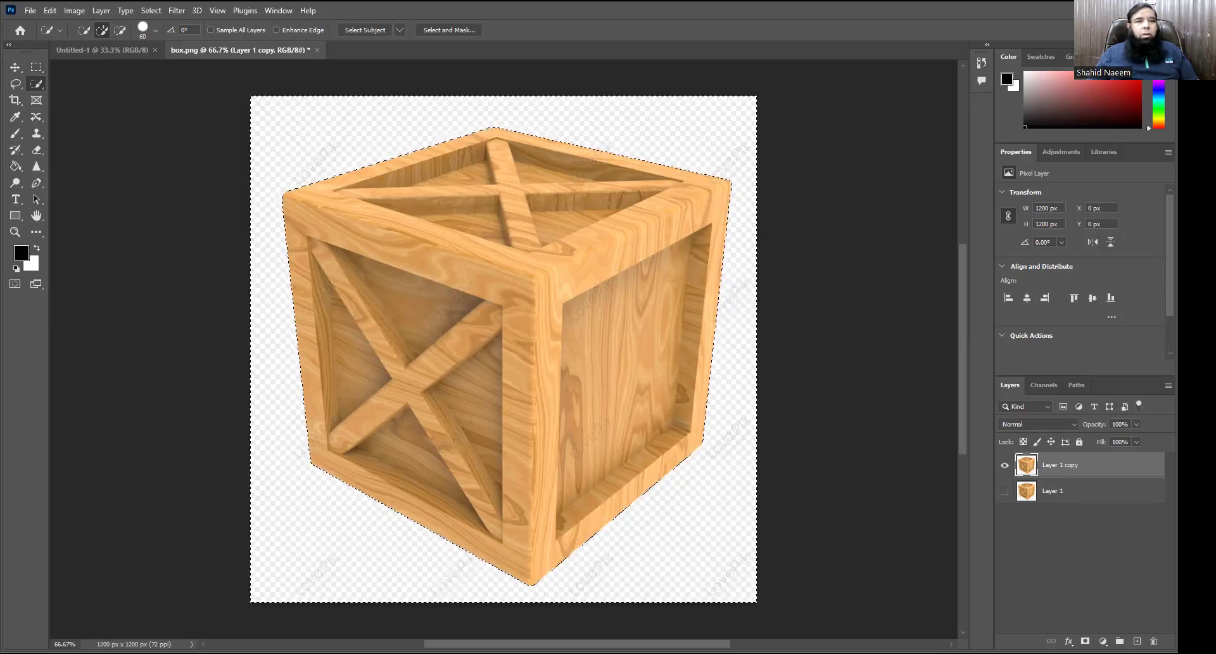
Step: Invert the selection to copy only the crate onto its own layer, and hide Layer 1 copy
{"action": "left_click", "coordinate": [151, 12]}
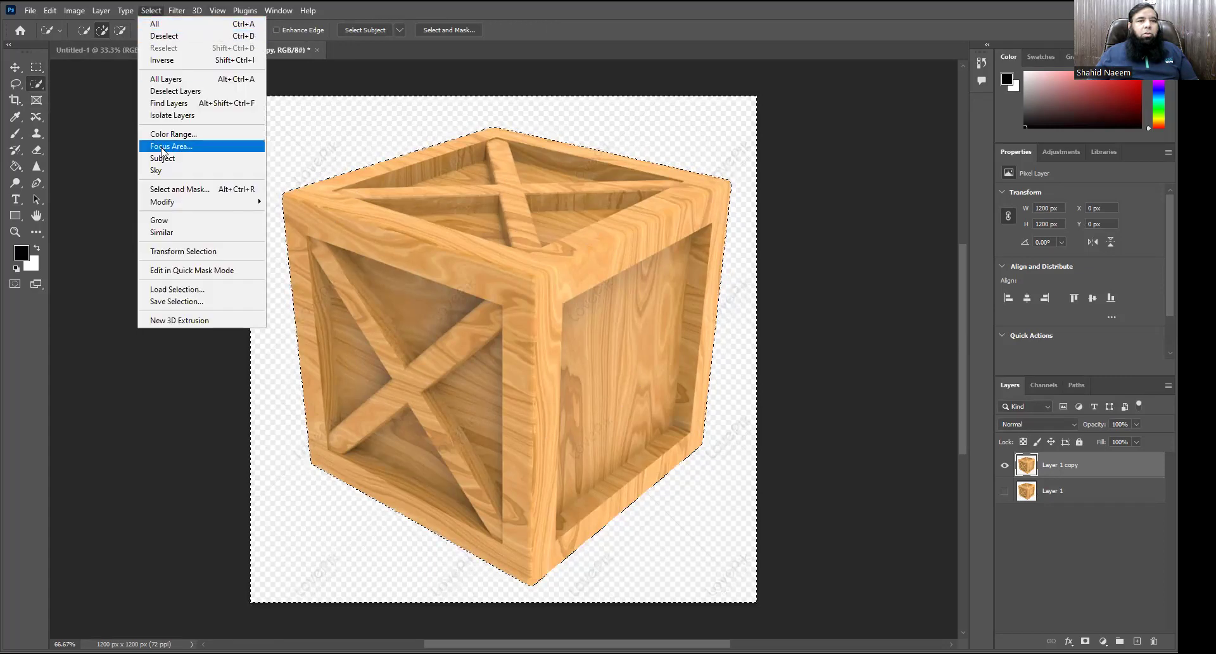
{"action": "left_click", "coordinate": [172, 60]}
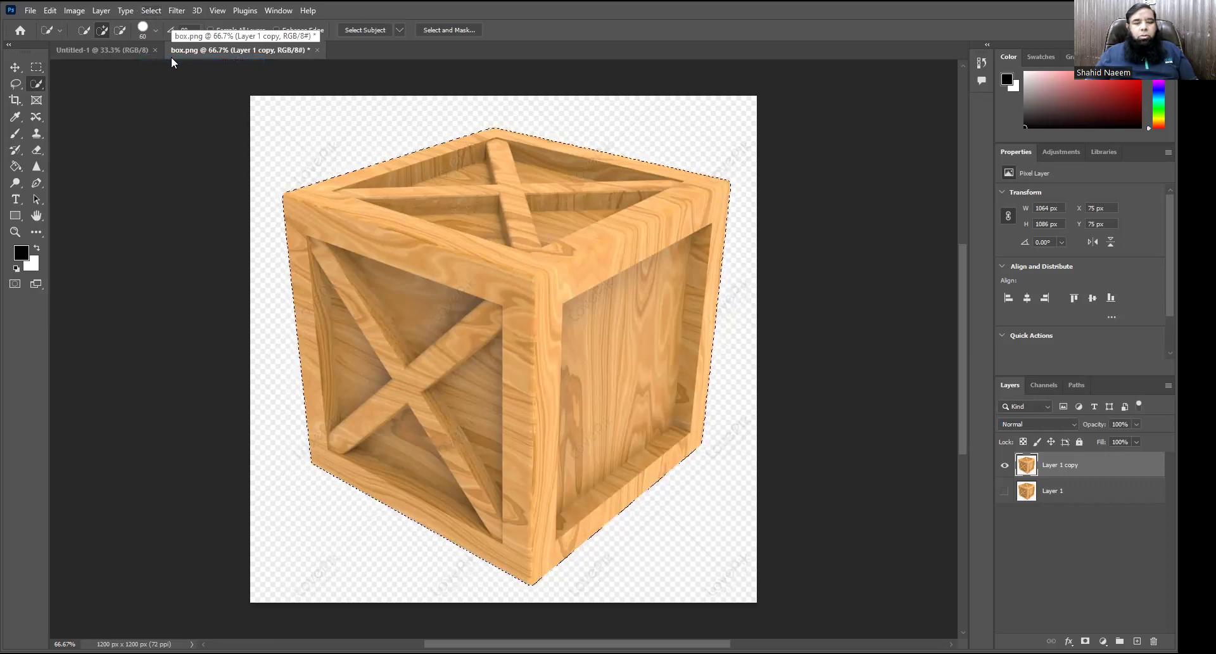
{"action": "key", "text": "ctrl+j"}
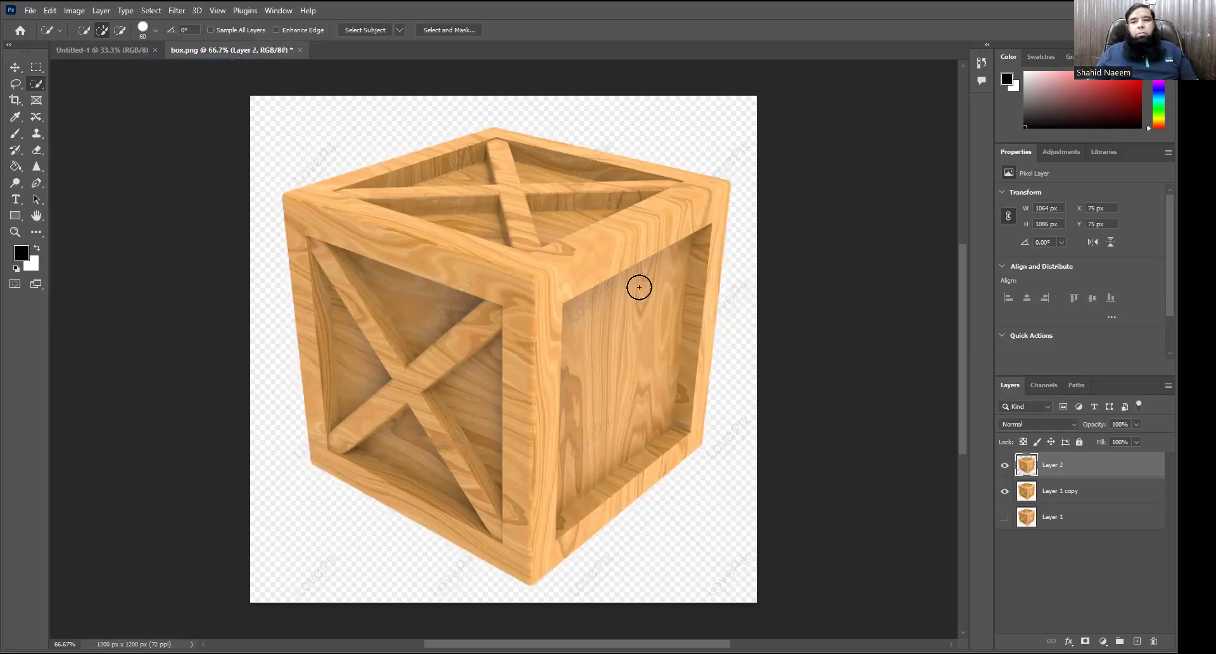
{"action": "left_click", "coordinate": [1005, 492]}
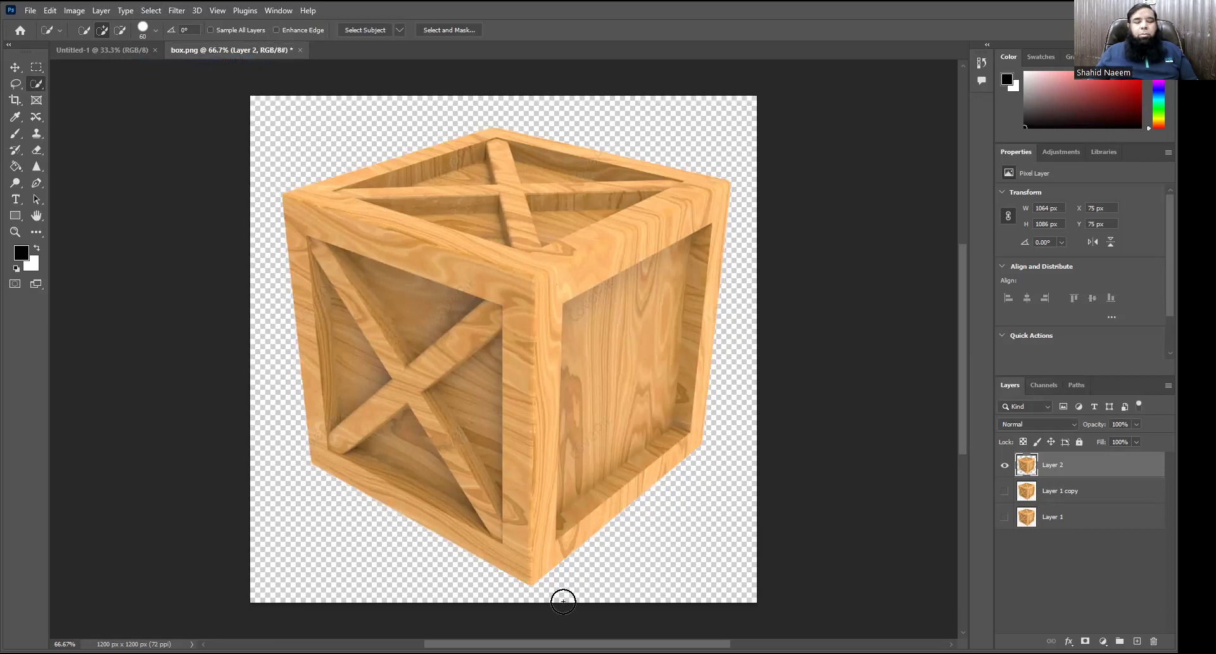
Step: Add a new layer beneath the cut-out crate and fill it with a bright turquoise-green using the Paint Bucket
{"action": "left_click", "coordinate": [1137, 641]}
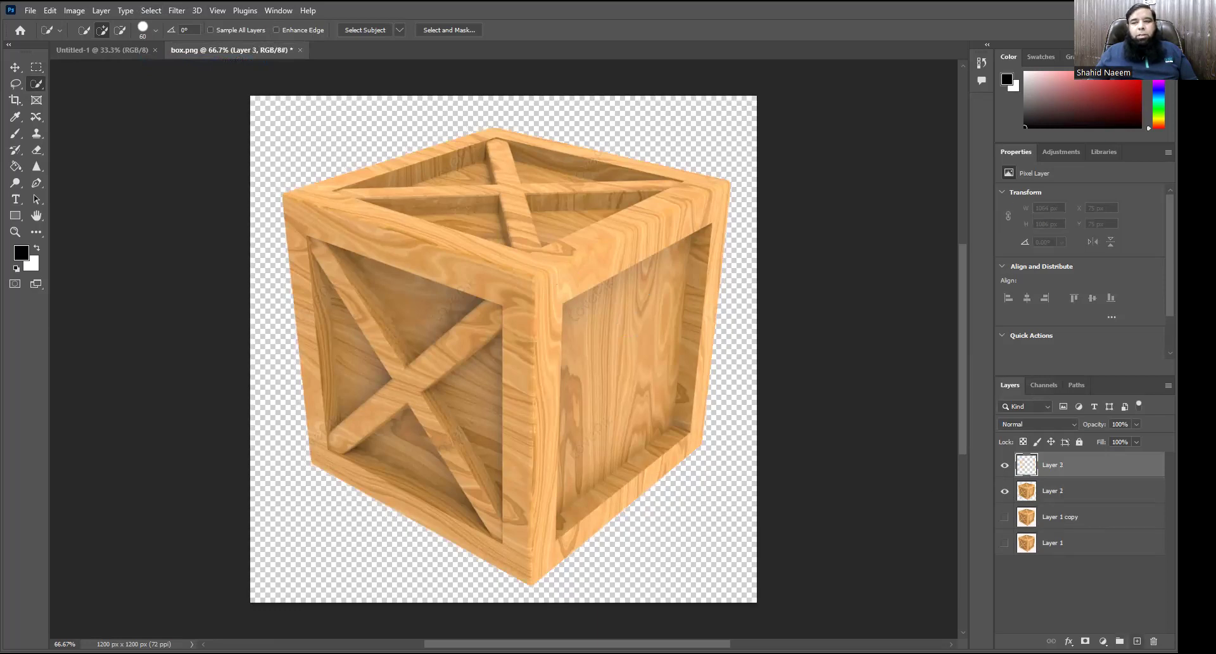
{"action": "left_click_drag", "start_coordinate": [1048, 465], "coordinate": [1046, 504]}
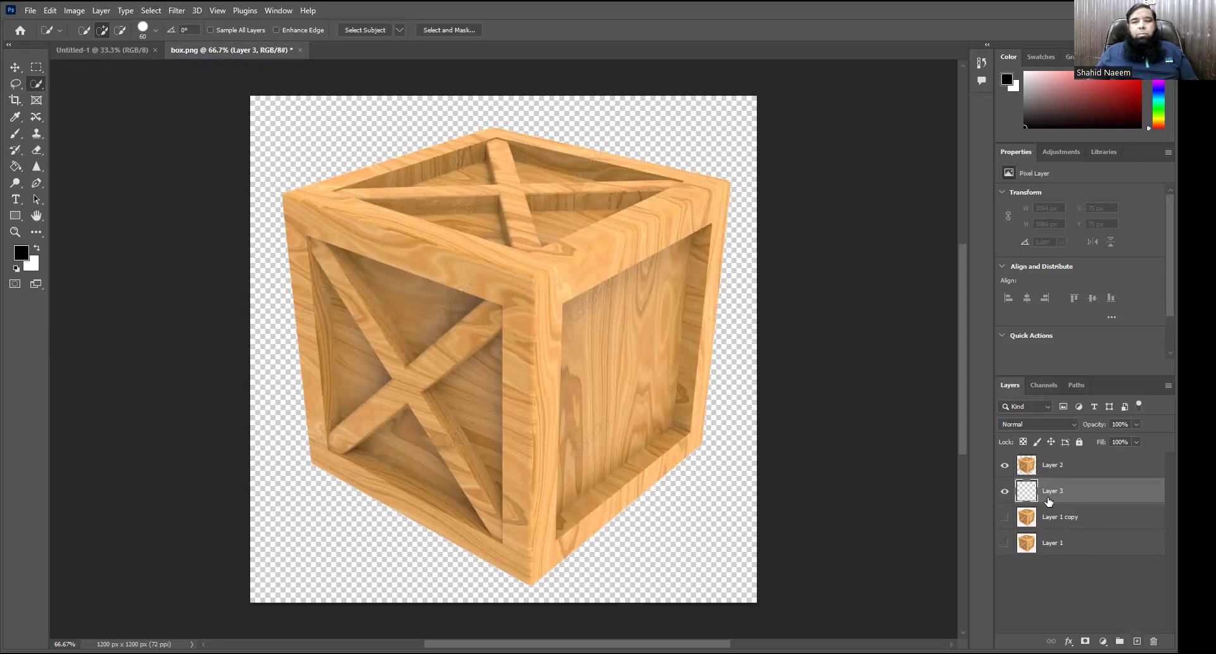
{"action": "left_click", "coordinate": [21, 253]}
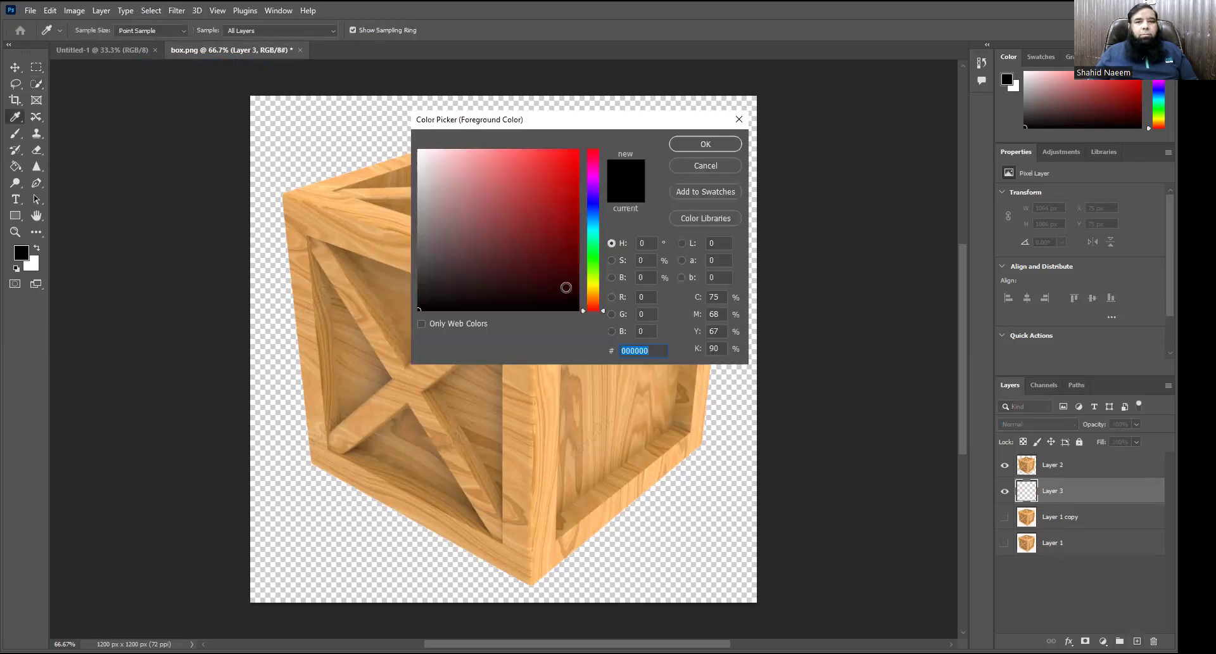
{"action": "left_click", "coordinate": [596, 236]}
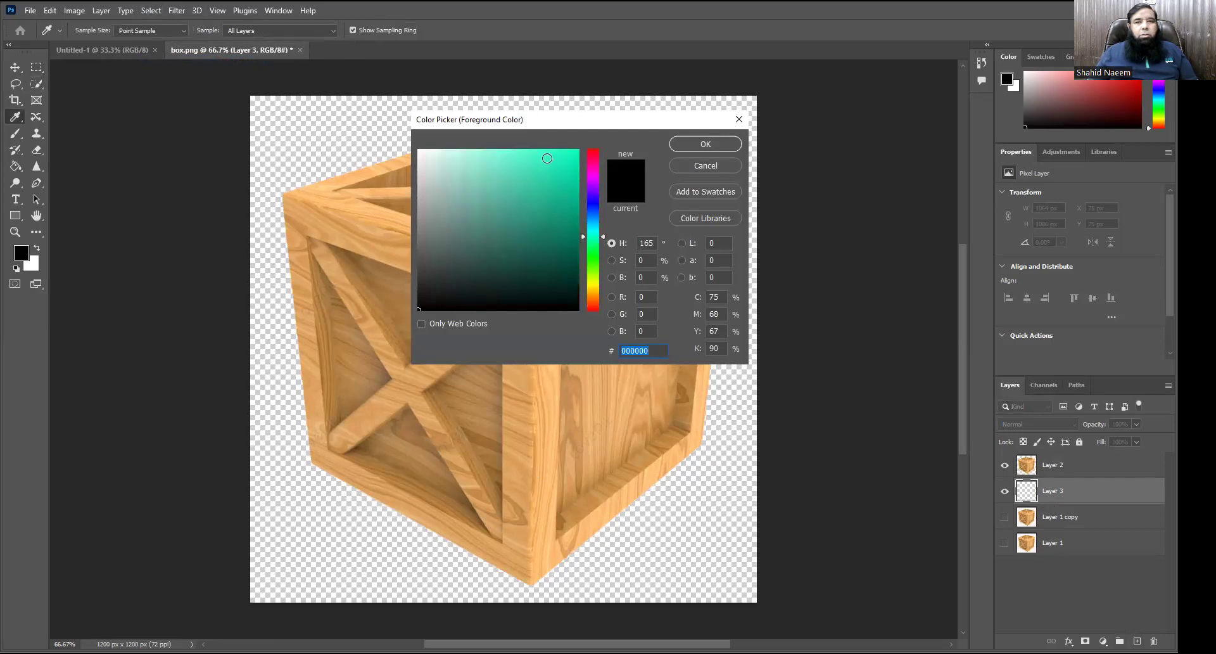
{"action": "left_click", "coordinate": [547, 157]}
{"action": "left_click", "coordinate": [722, 143]}
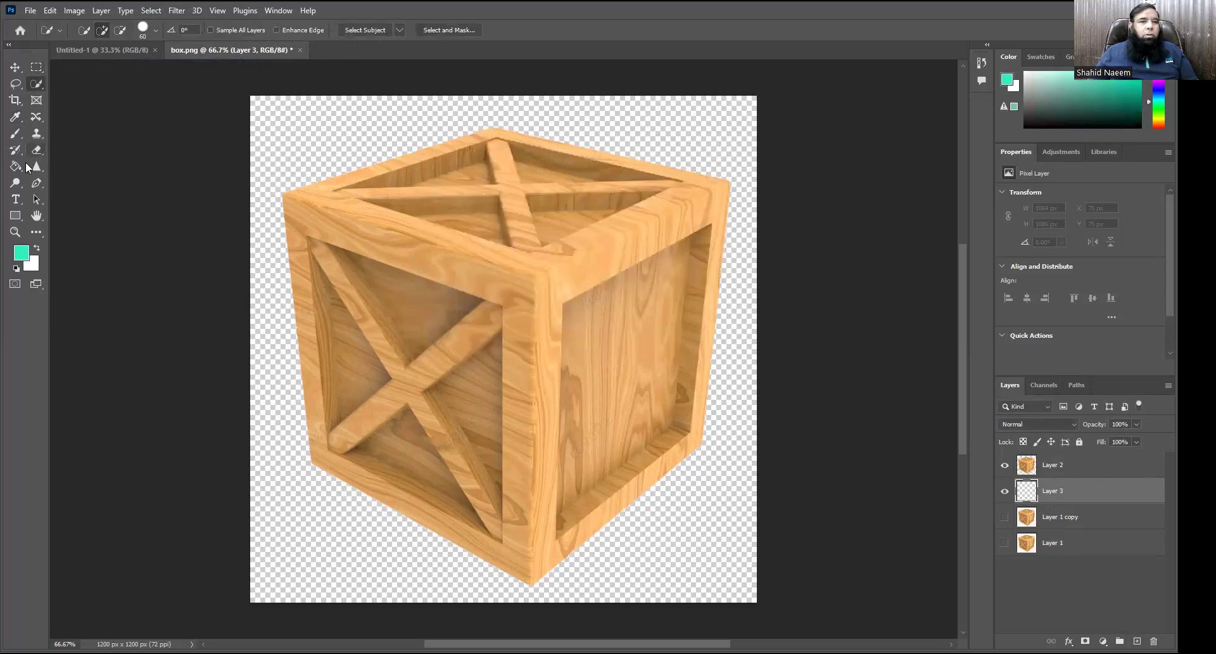
{"action": "left_click", "coordinate": [13, 168]}
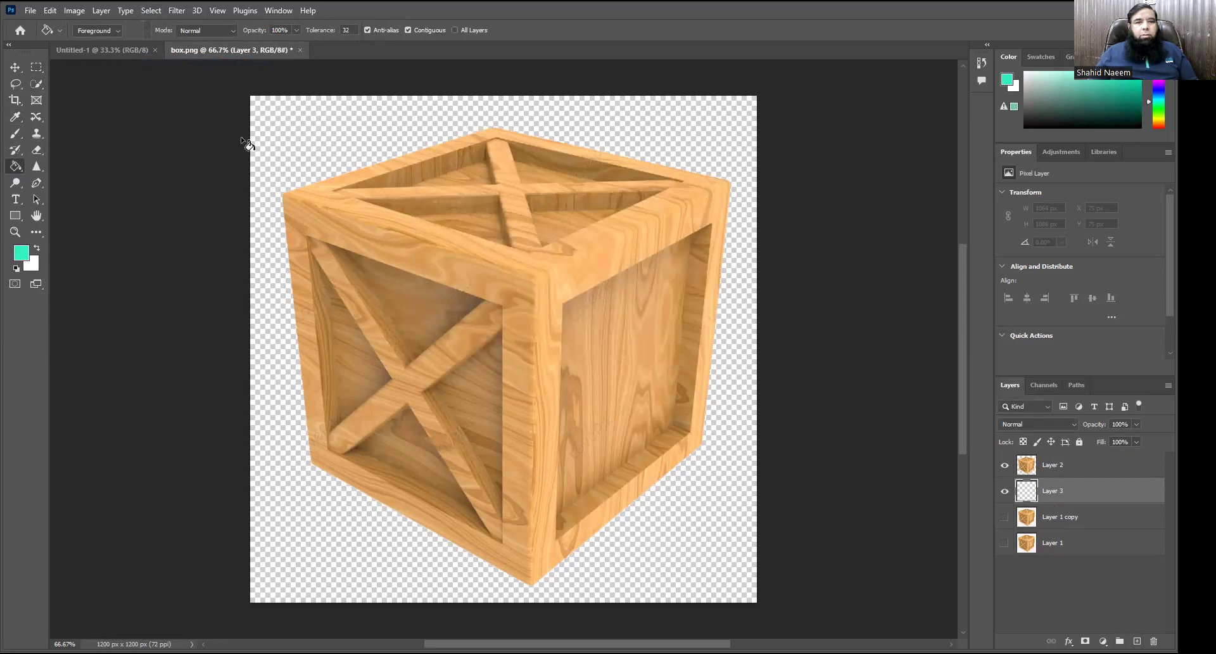
{"action": "left_click", "coordinate": [510, 266]}
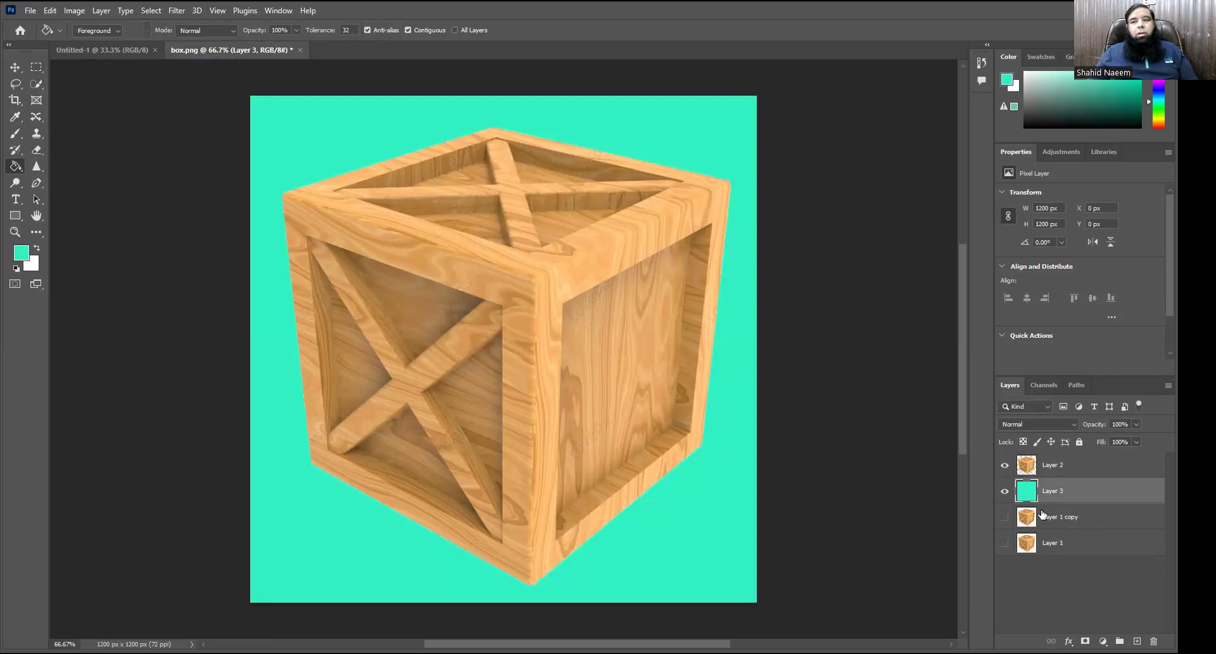
Step: Select the cut-out crate layer, Layer 2, and check it by hiding and showing it again
{"action": "left_click", "coordinate": [1064, 466]}
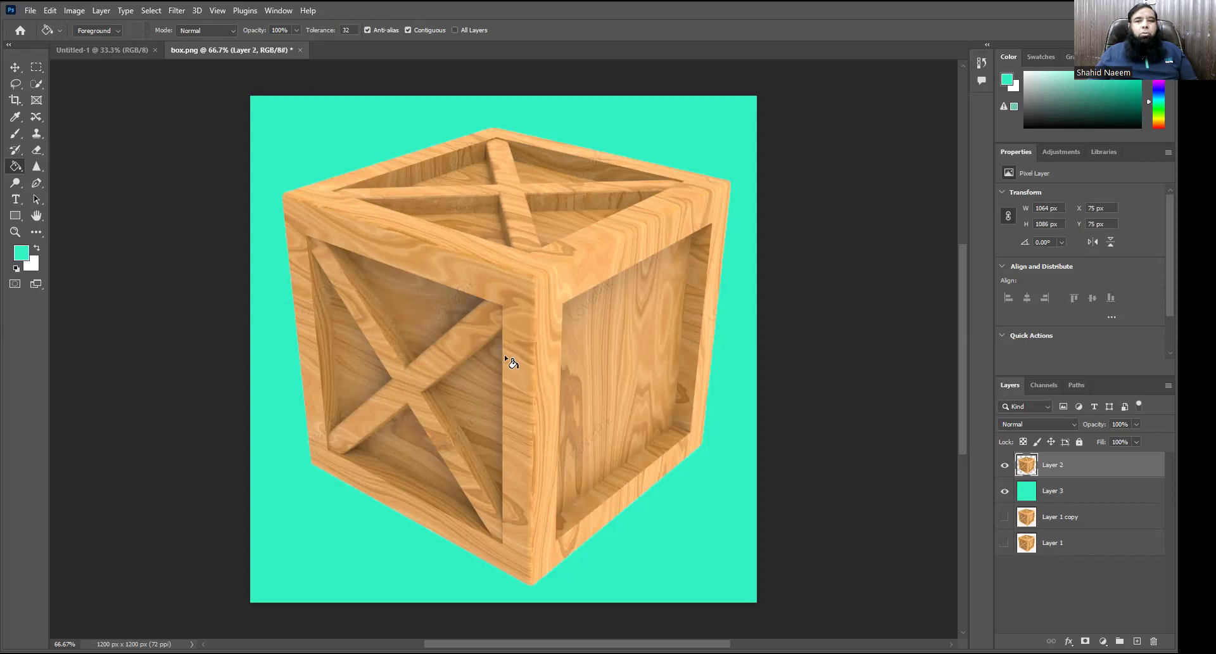
{"action": "left_click", "coordinate": [1005, 467]}
{"action": "left_click", "coordinate": [1004, 466]}
Step: Check the Use Graphics Processor option in the Performance preferences and leave without changing anything
{"action": "left_click", "coordinate": [55, 9]}
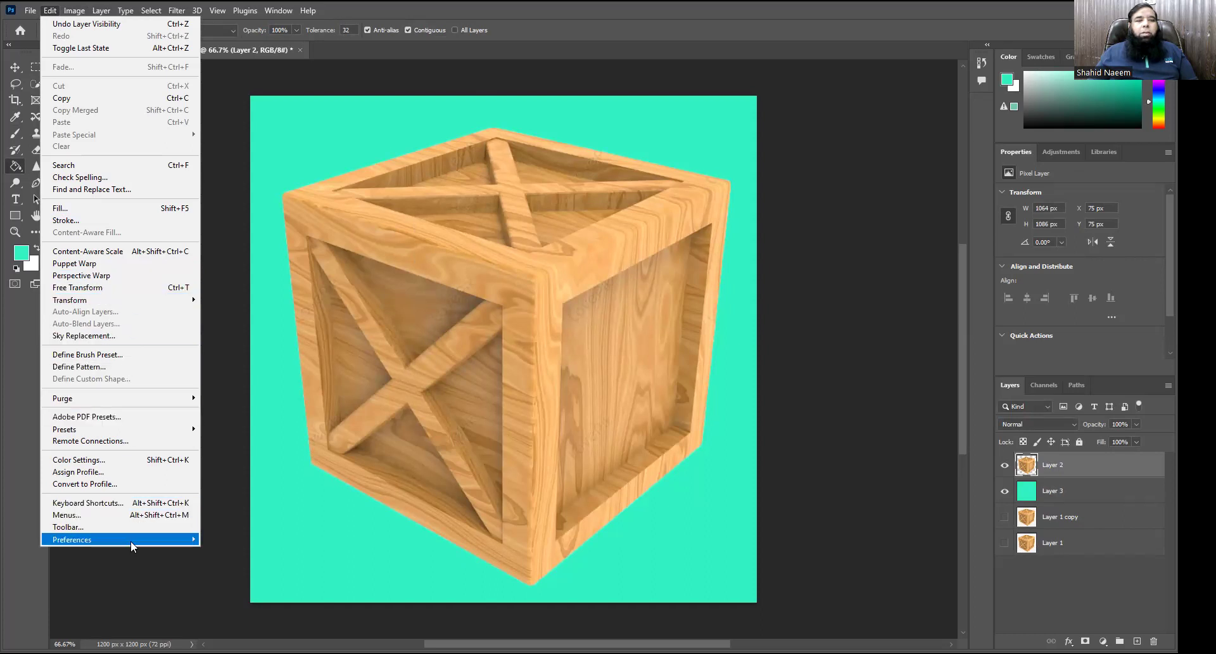
{"action": "mouse_move", "coordinate": [130, 541]}
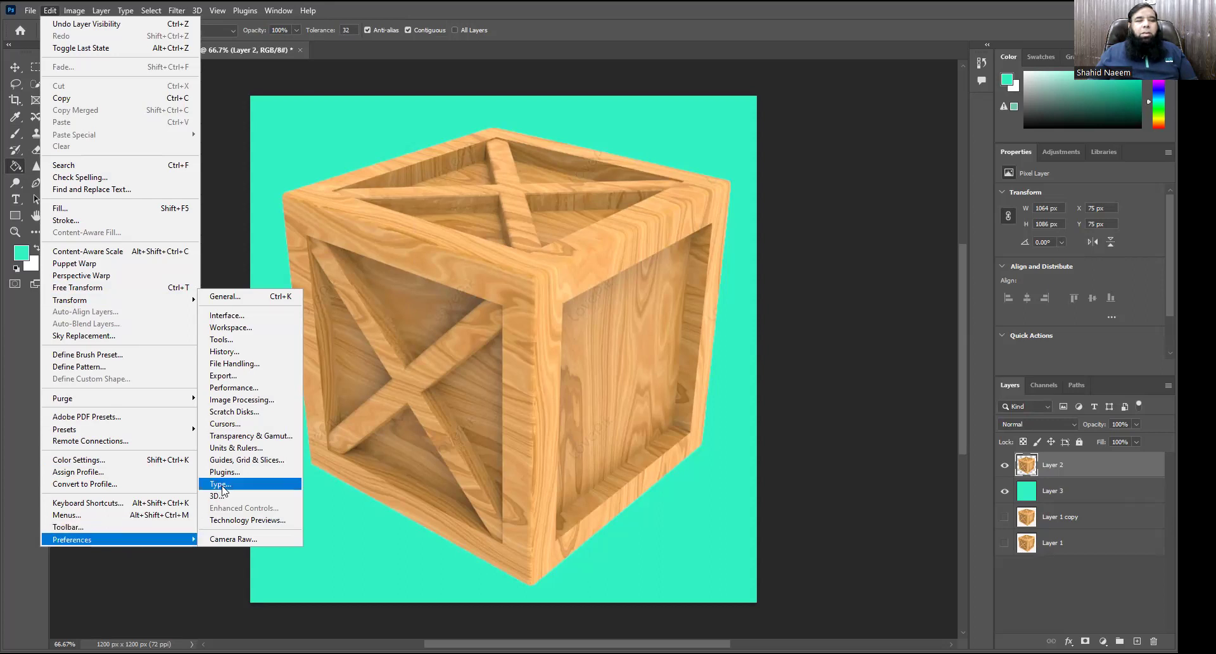
{"action": "left_click", "coordinate": [282, 386]}
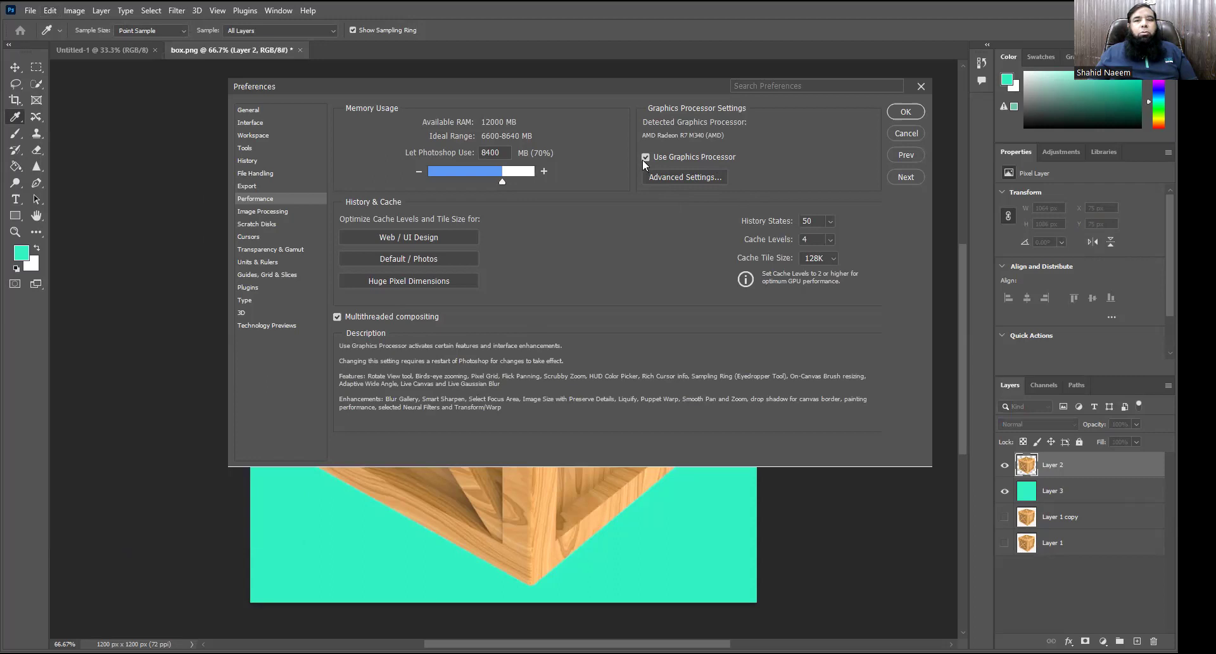
{"action": "left_click", "coordinate": [899, 134]}
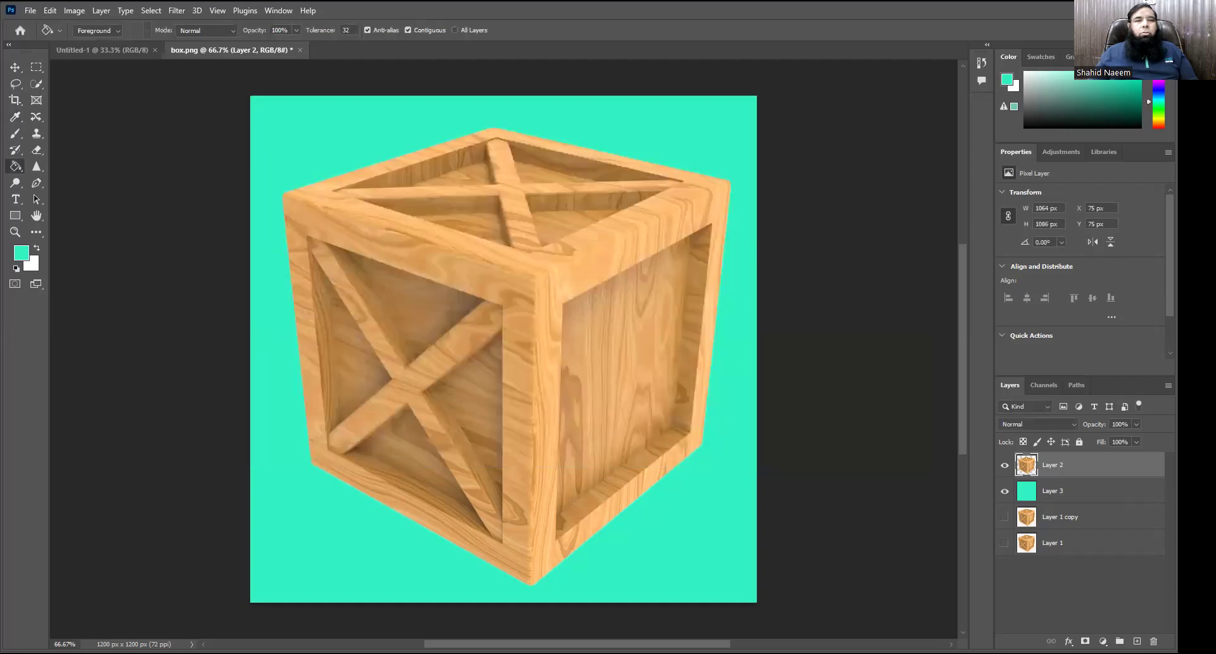
Step: Start Puppet Warp on the crate layer with Mode and Density kept at Normal
{"action": "left_click", "coordinate": [51, 10]}
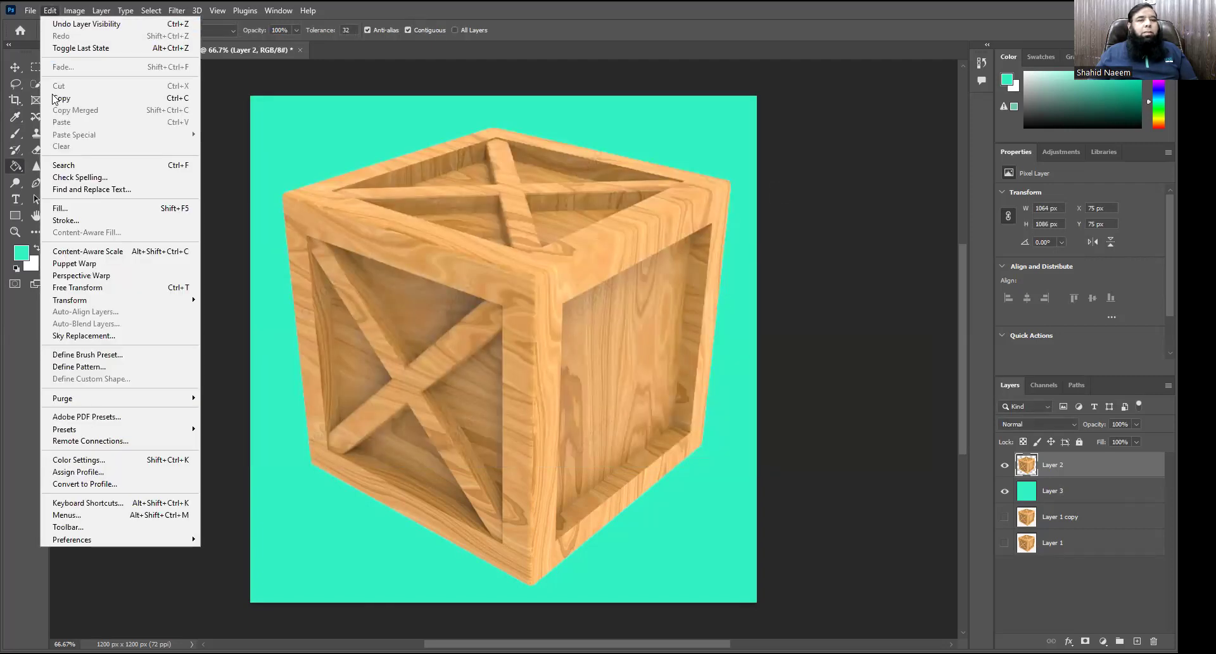
{"action": "left_click", "coordinate": [103, 265]}
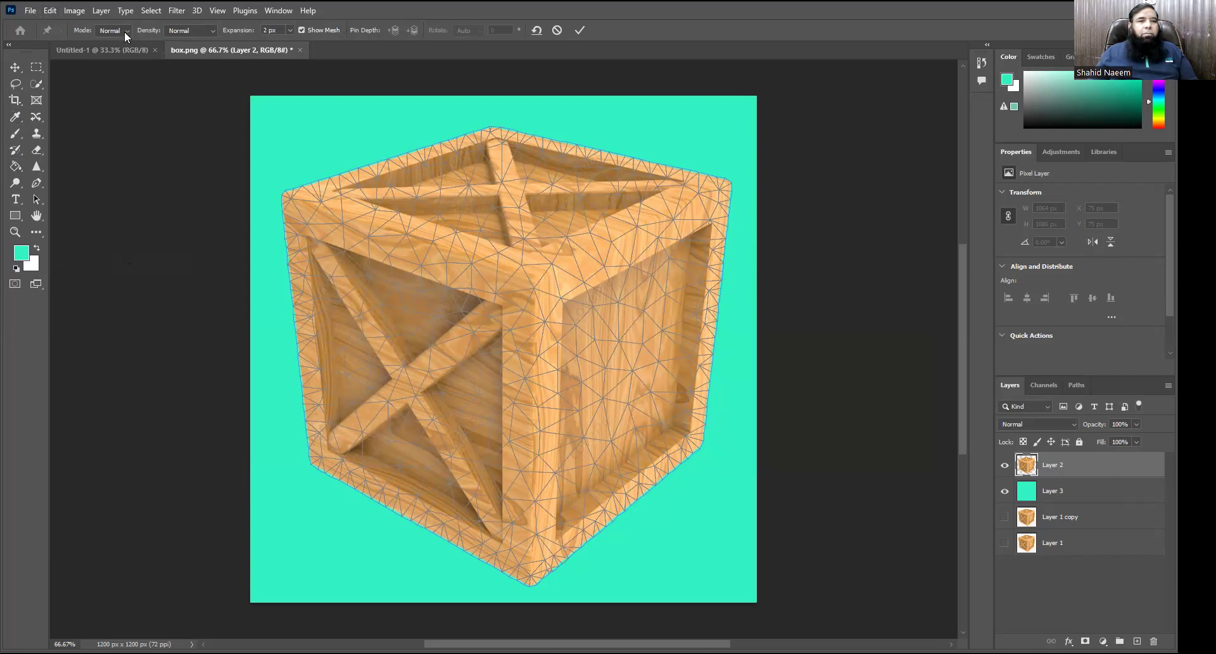
{"action": "left_click", "coordinate": [213, 34]}
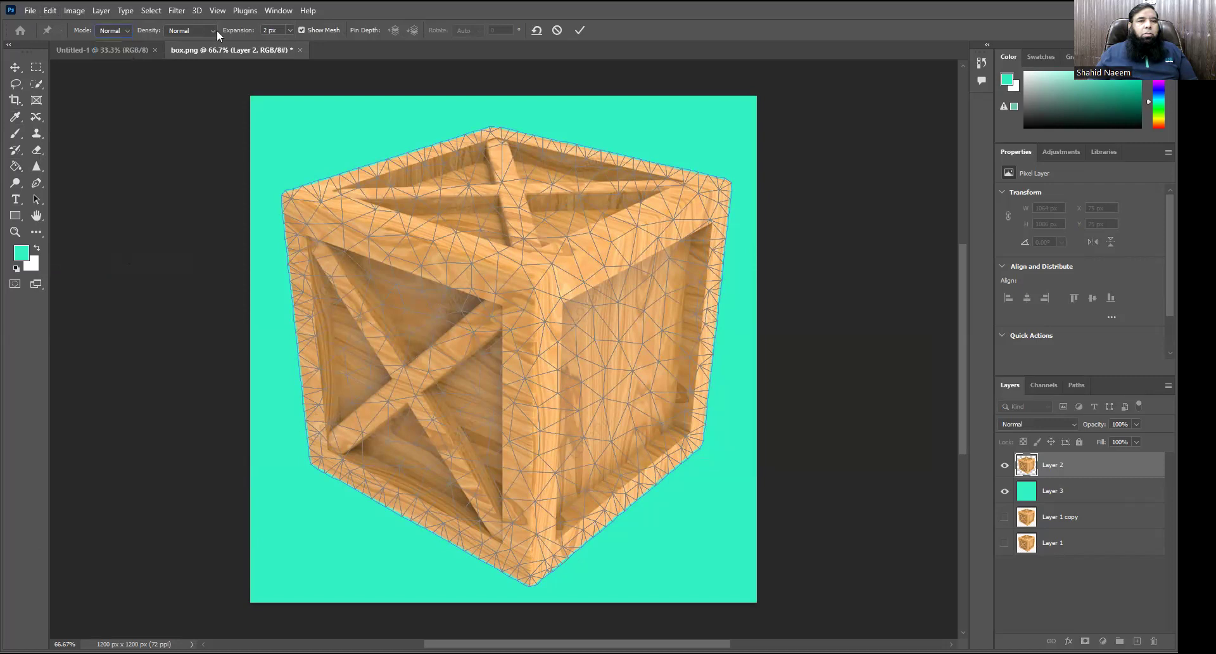
{"action": "left_click", "coordinate": [213, 30]}
{"action": "left_click", "coordinate": [145, 89]}
{"action": "left_click", "coordinate": [45, 11]}
{"action": "left_click", "coordinate": [247, 290]}
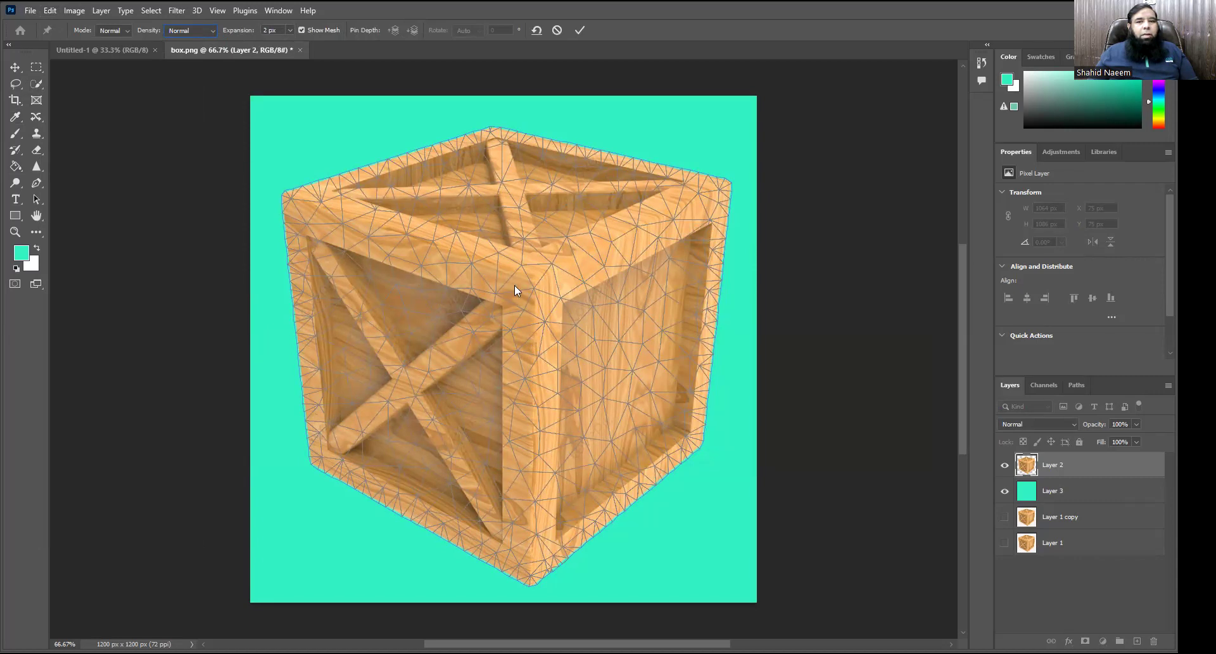
Step: Pin the crate's front upper corner and its bottom corner, pulling the bottom pin to twist the crate
{"action": "left_click", "coordinate": [532, 295]}
{"action": "left_click_drag", "start_coordinate": [532, 298], "coordinate": [372, 469]}
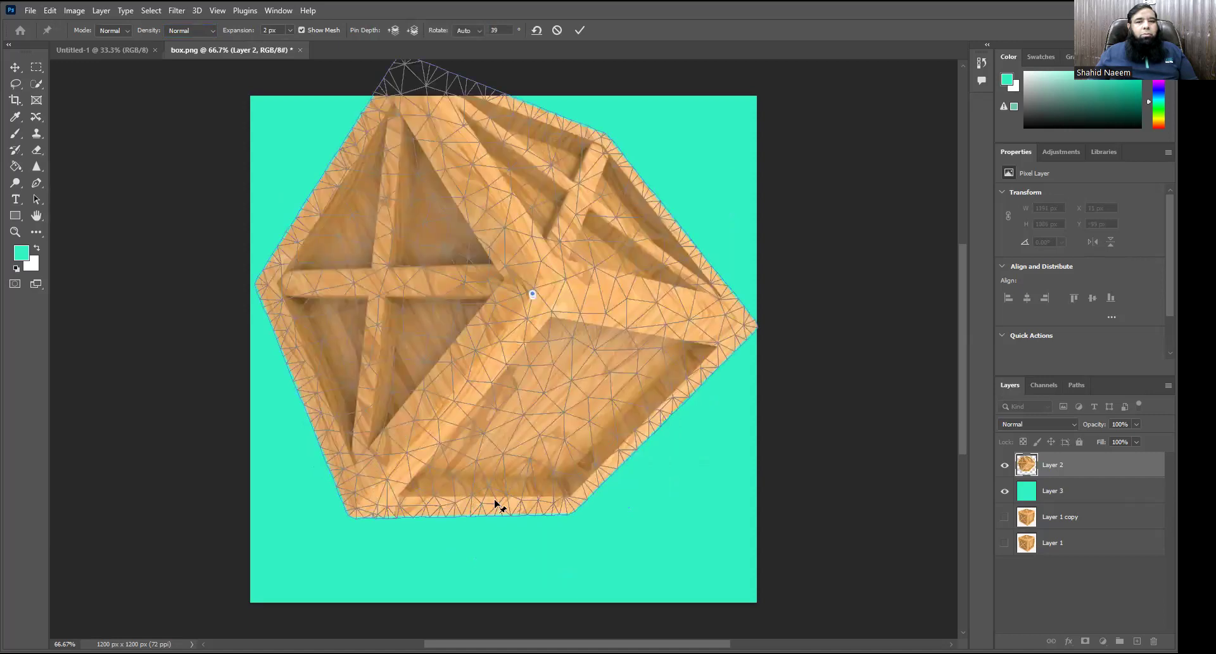
{"action": "left_click_drag", "start_coordinate": [495, 500], "coordinate": [447, 504]}
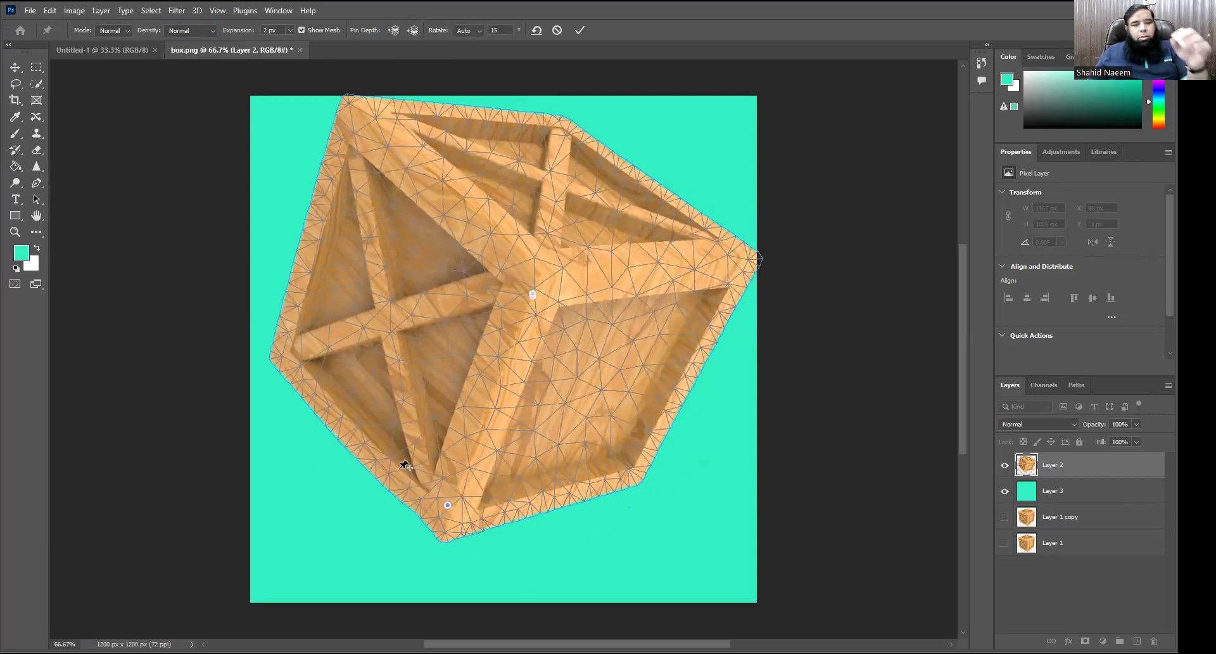
Step: Undo the last change to the crate's bottom pins, after redoing it once to compare
{"action": "key", "text": "ctrl+z"}
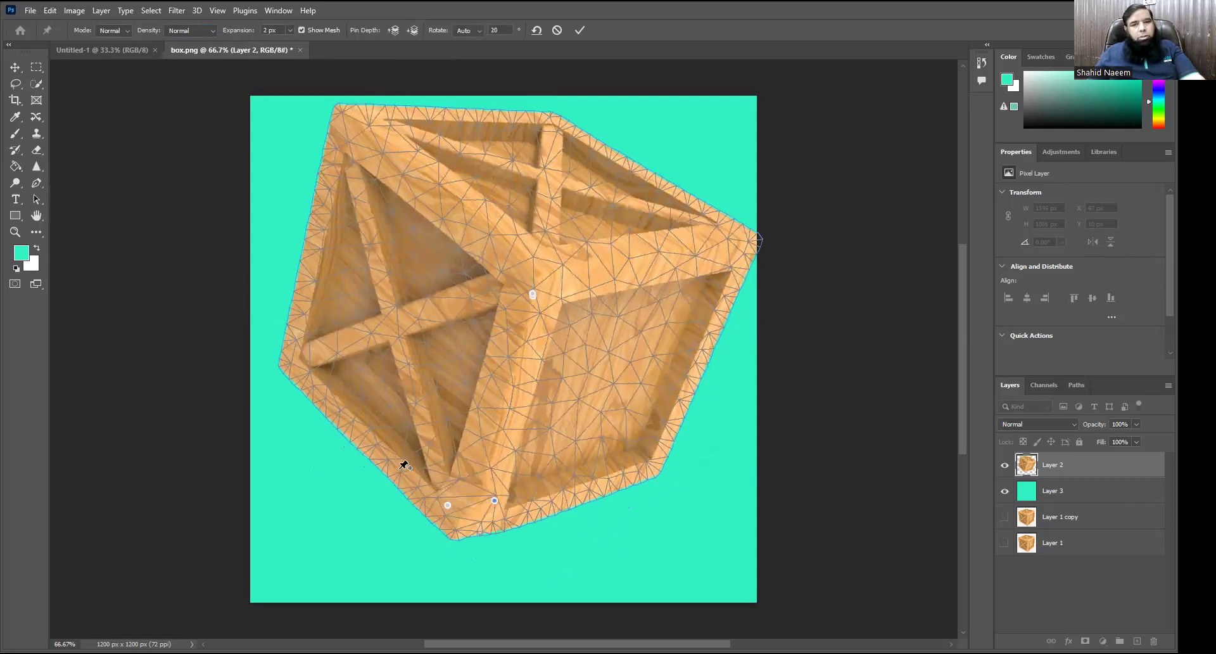
{"action": "key", "text": "ctrl+shift+z"}
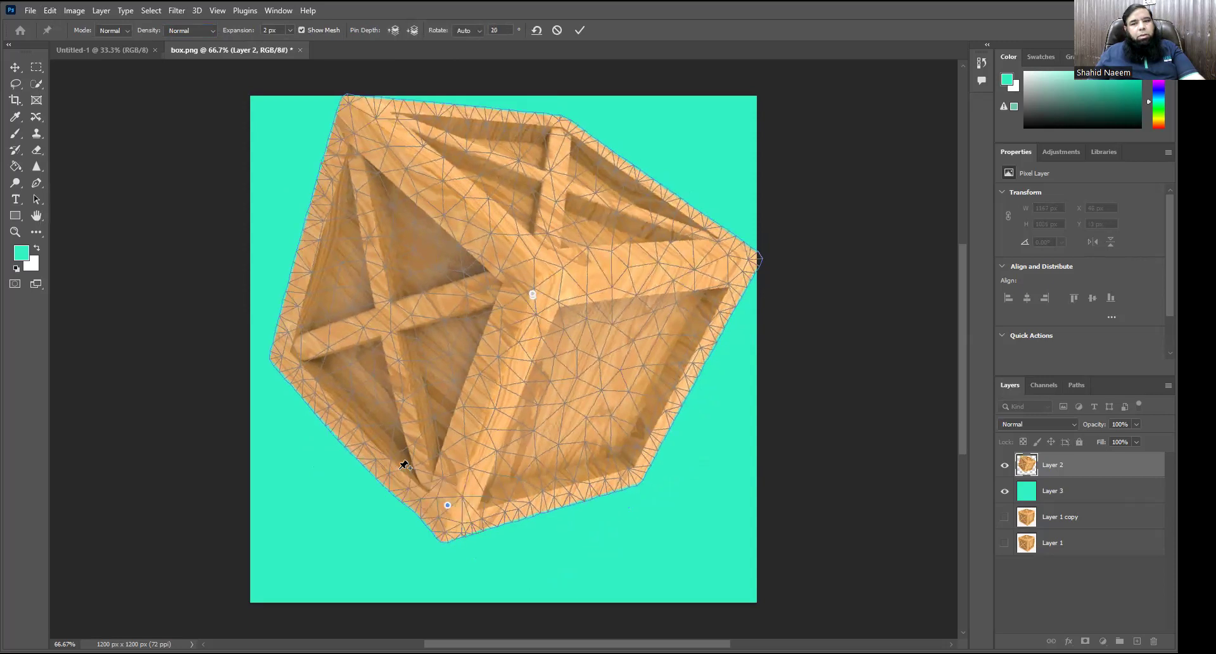
{"action": "key", "text": "ctrl+z"}
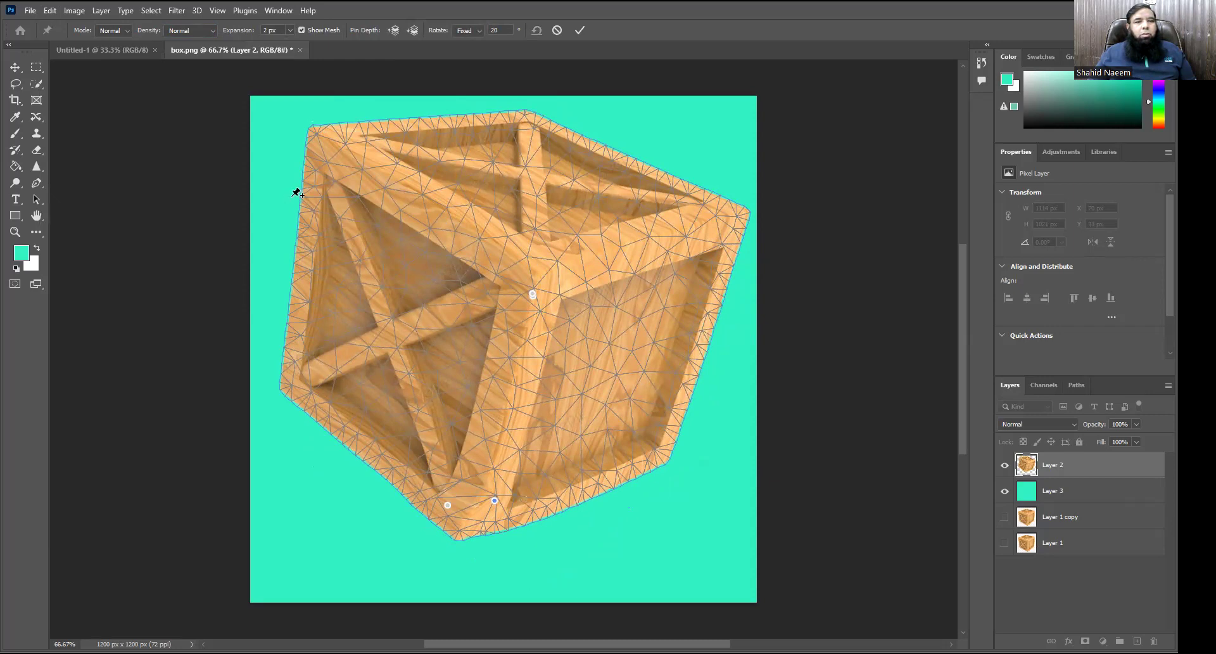
Step: Pin the crate's upper-left corner and pull it slightly downward, then try adding a pin at the top rear corner
{"action": "left_click", "coordinate": [319, 125]}
{"action": "left_click_drag", "start_coordinate": [319, 125], "coordinate": [314, 162]}
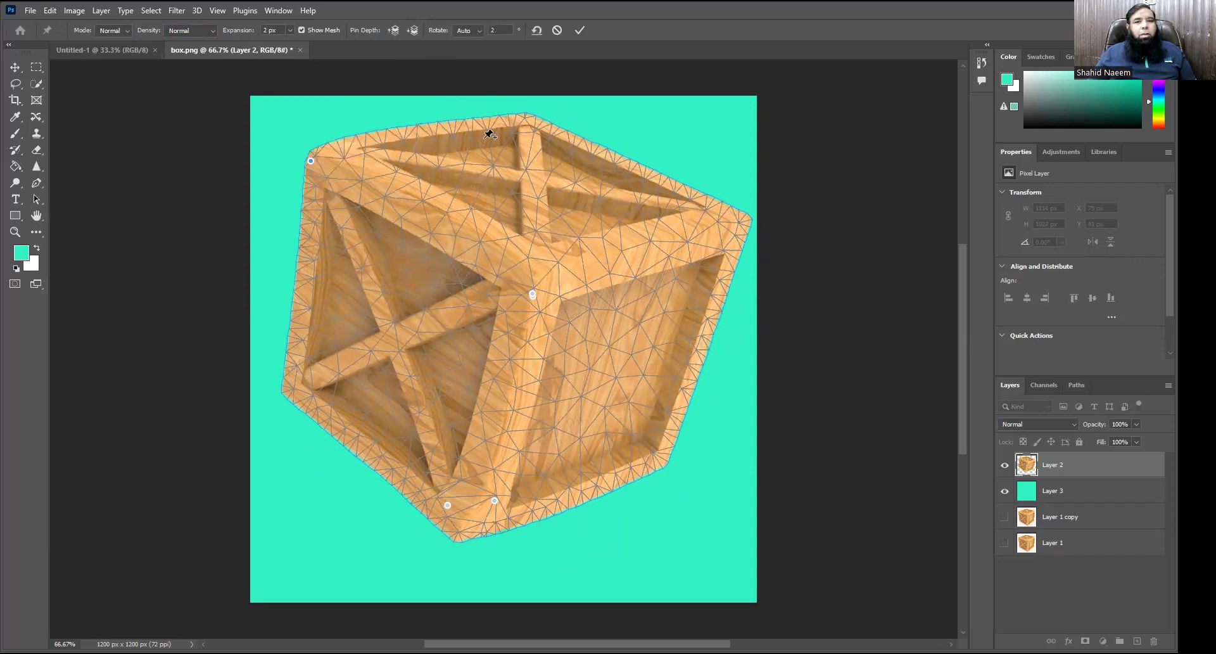
{"action": "left_click", "coordinate": [526, 109]}
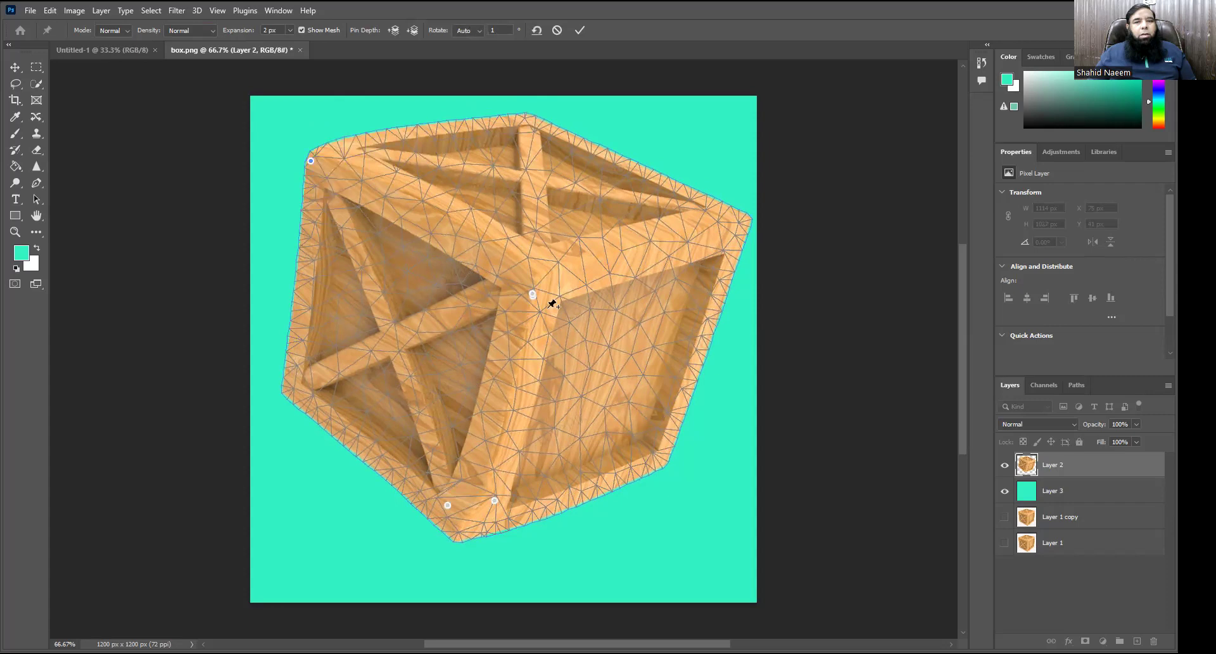
Step: Add a second pin just above the crate's front upper corner pin and another at the bottom corner, nudging the neighbouring bottom pin
{"action": "left_click", "coordinate": [535, 271]}
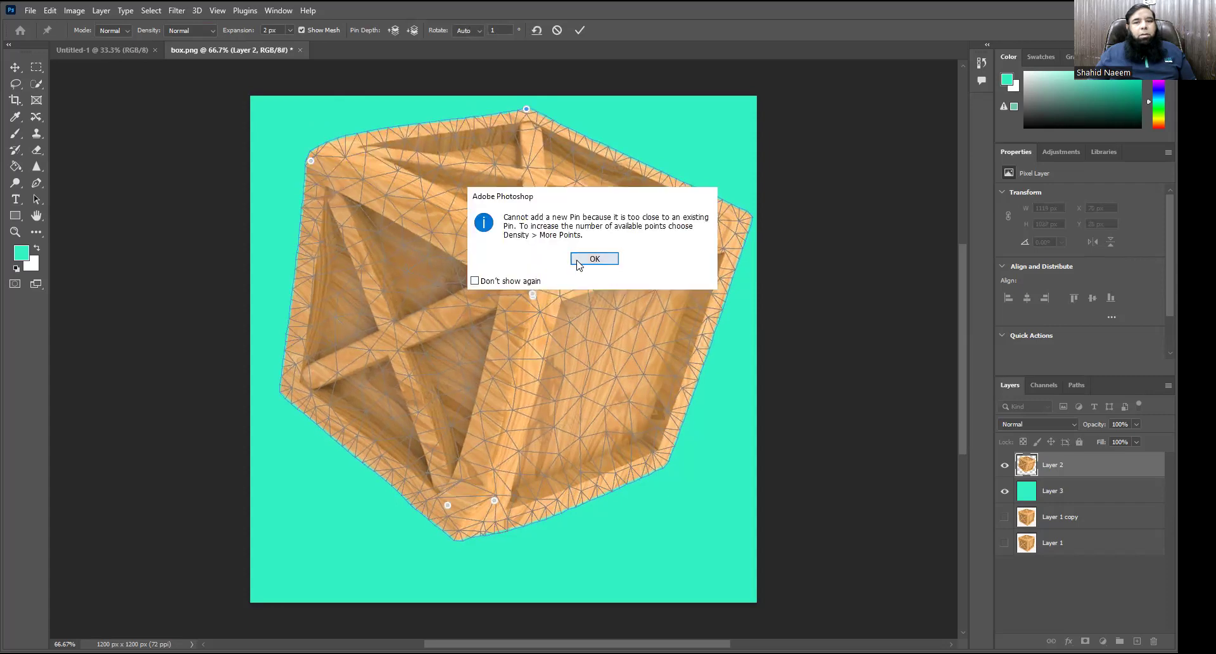
{"action": "left_click", "coordinate": [594, 258]}
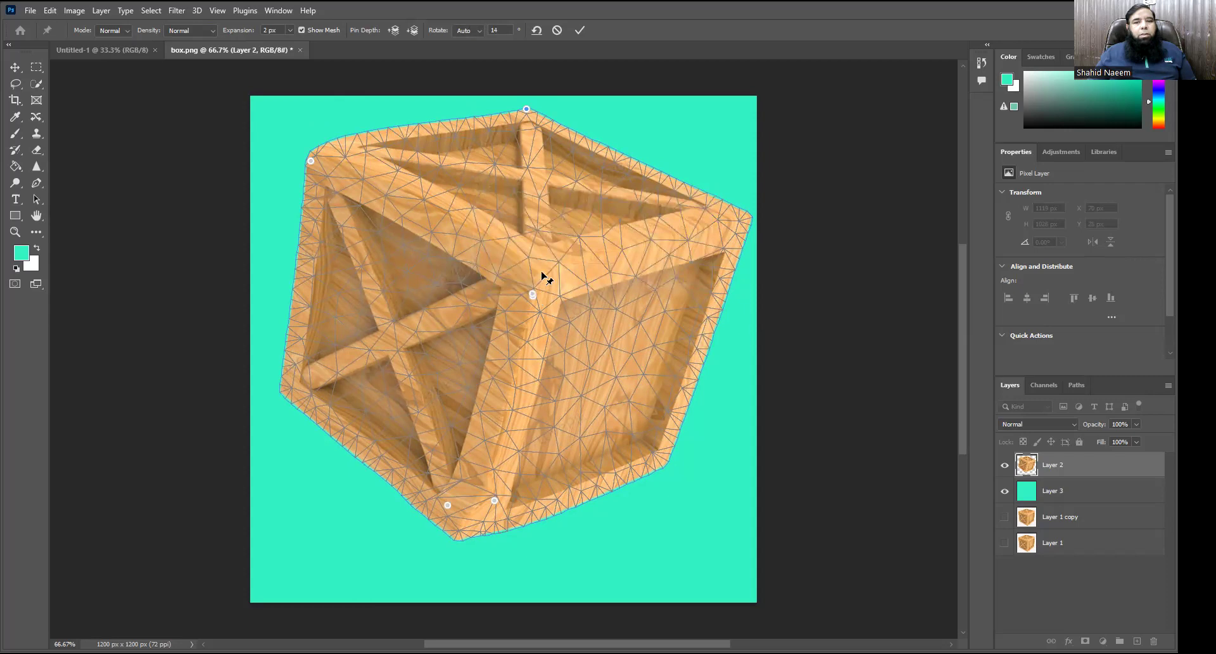
{"action": "left_click", "coordinate": [542, 273]}
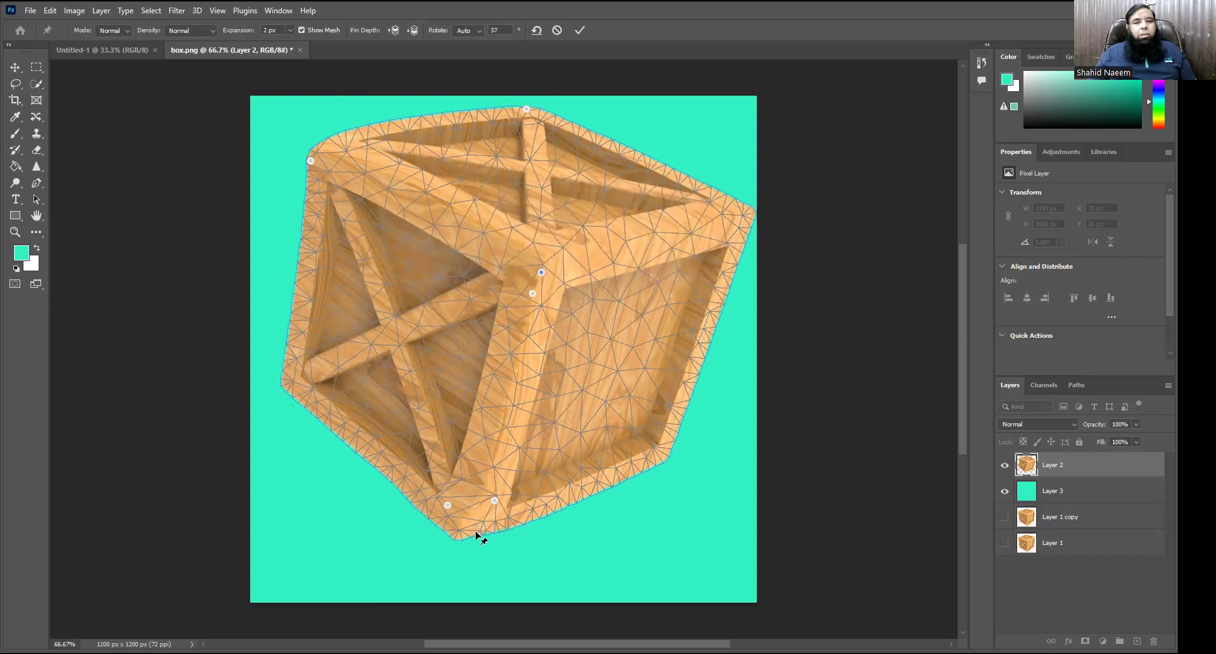
{"action": "left_click_drag", "start_coordinate": [477, 532], "coordinate": [488, 502]}
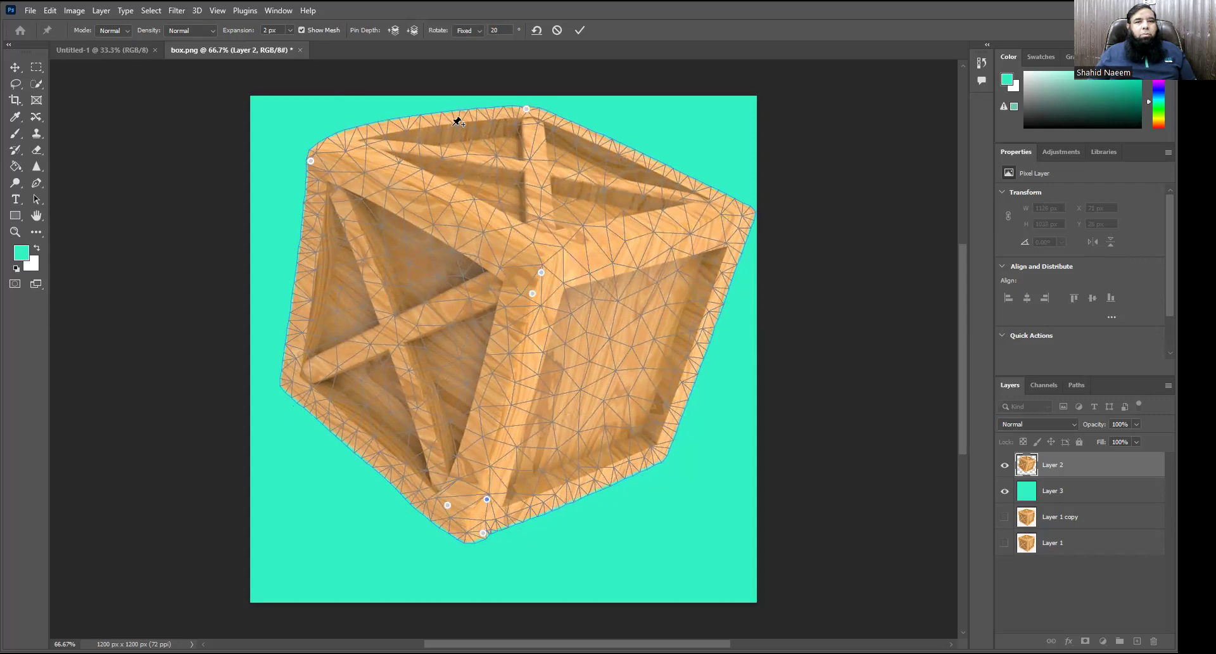
Step: Add pins near the upper-left and right corners, at the centre of the left face, and along the crate's front and rear top edges
{"action": "left_click", "coordinate": [374, 164]}
{"action": "left_click", "coordinate": [366, 168]}
{"action": "left_click", "coordinate": [728, 210]}
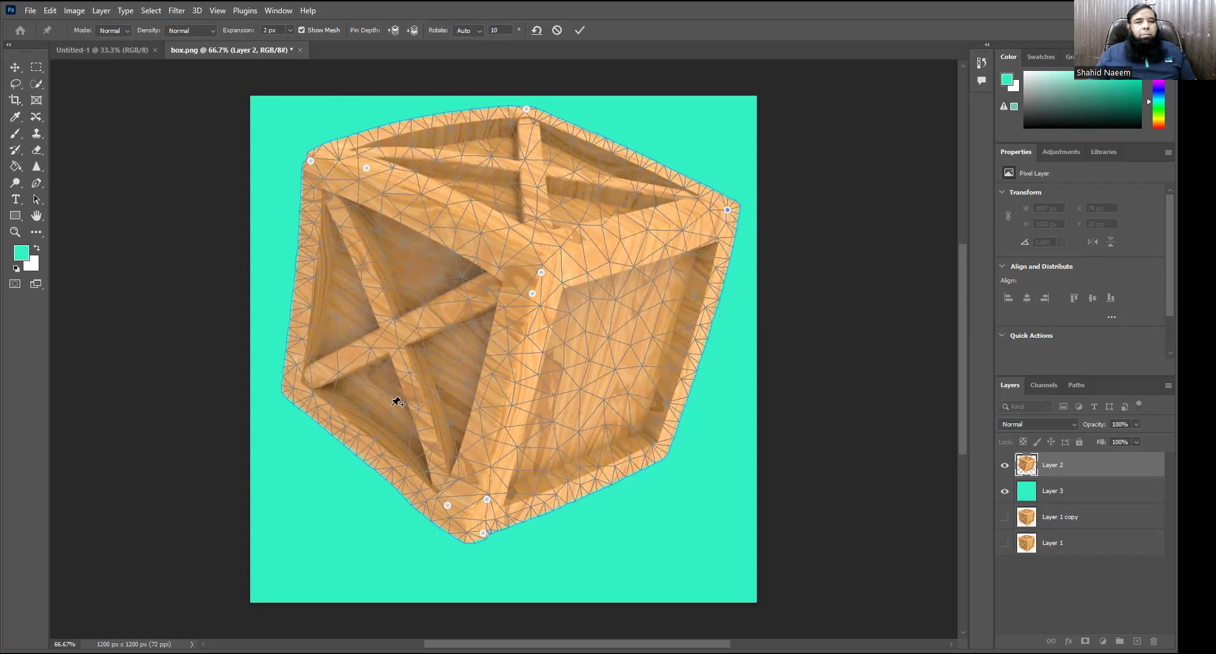
{"action": "left_click", "coordinate": [370, 321]}
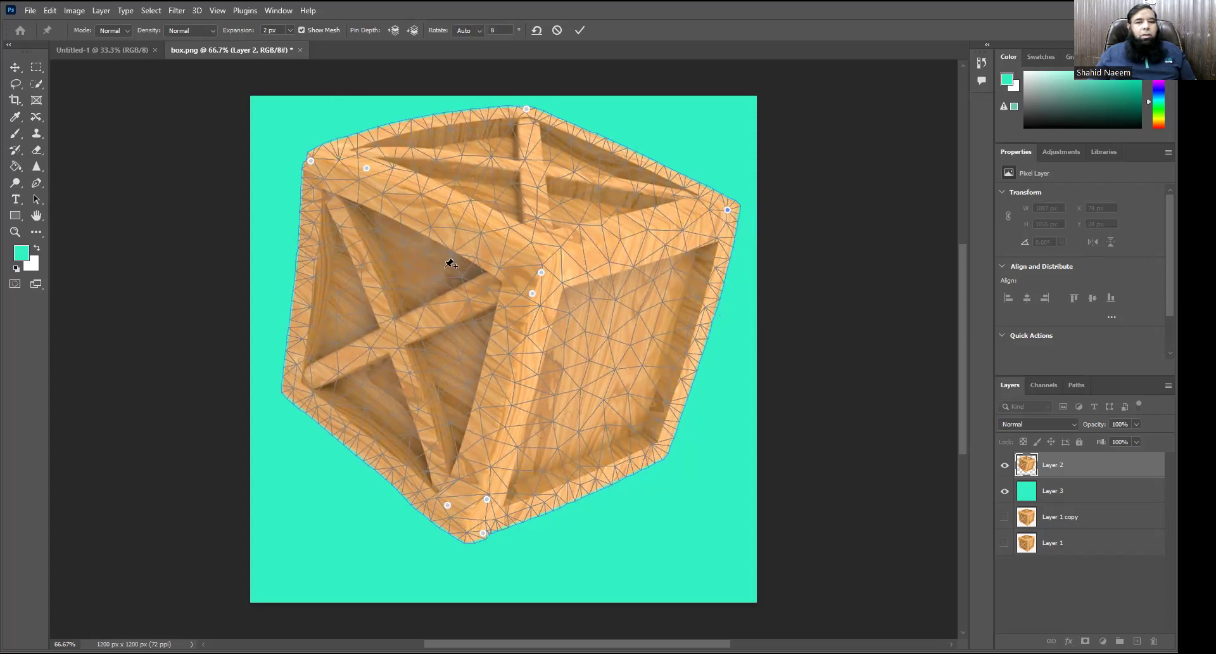
{"action": "left_click", "coordinate": [428, 205]}
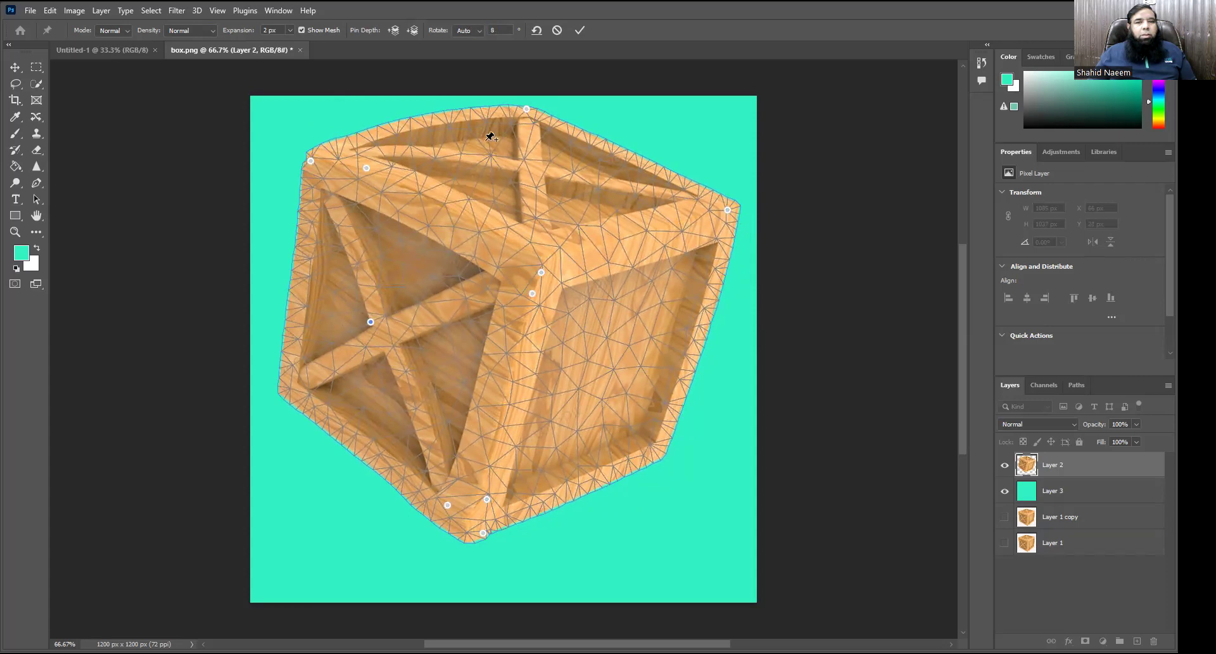
{"action": "left_click", "coordinate": [453, 121]}
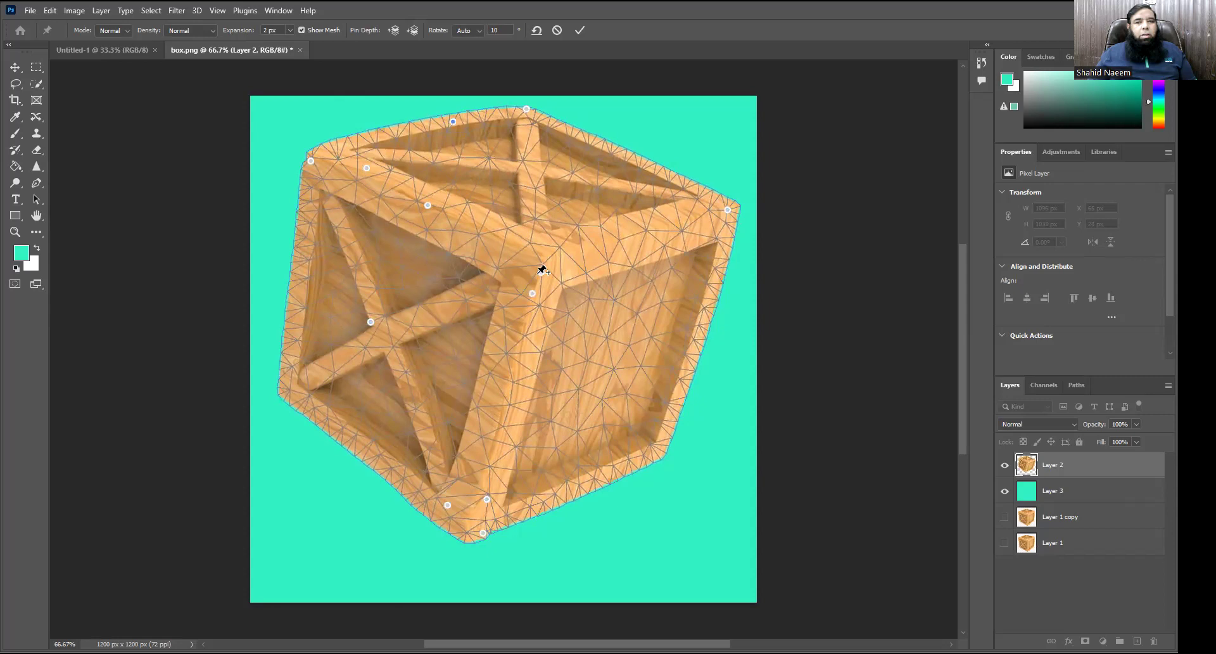
Step: Shift the front upper corner pin slightly upward, and remove all pins from the crate
{"action": "left_click", "coordinate": [542, 273]}
{"action": "left_click_drag", "start_coordinate": [531, 256], "coordinate": [544, 264]}
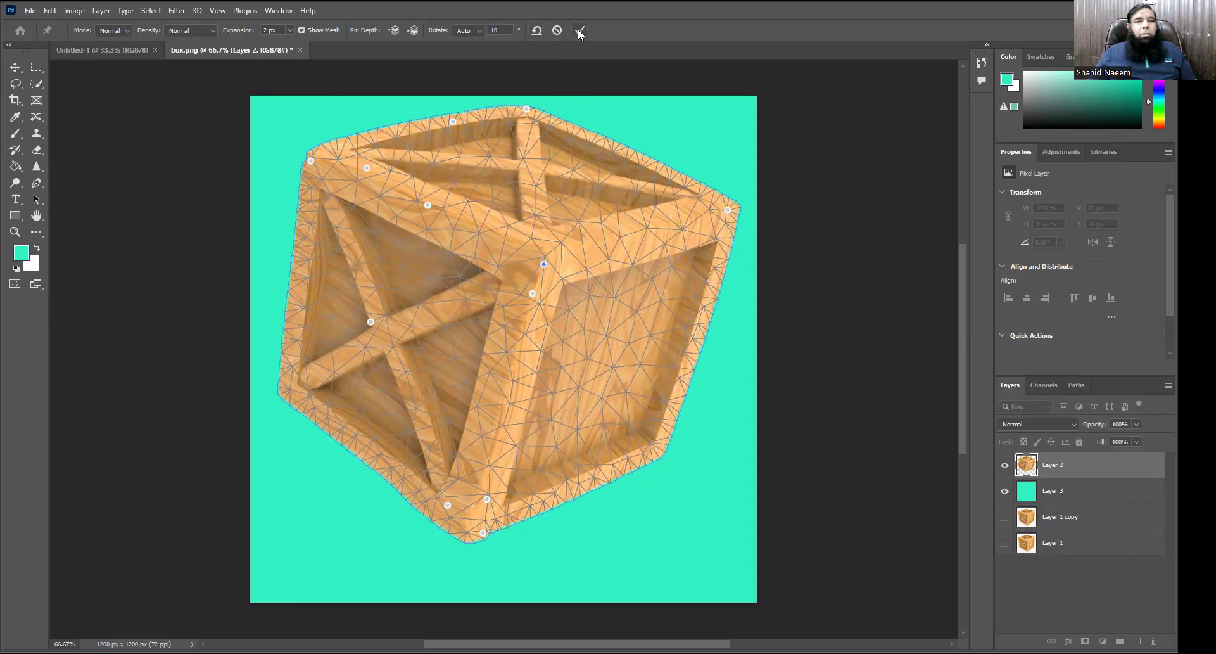
{"action": "left_click", "coordinate": [538, 30]}
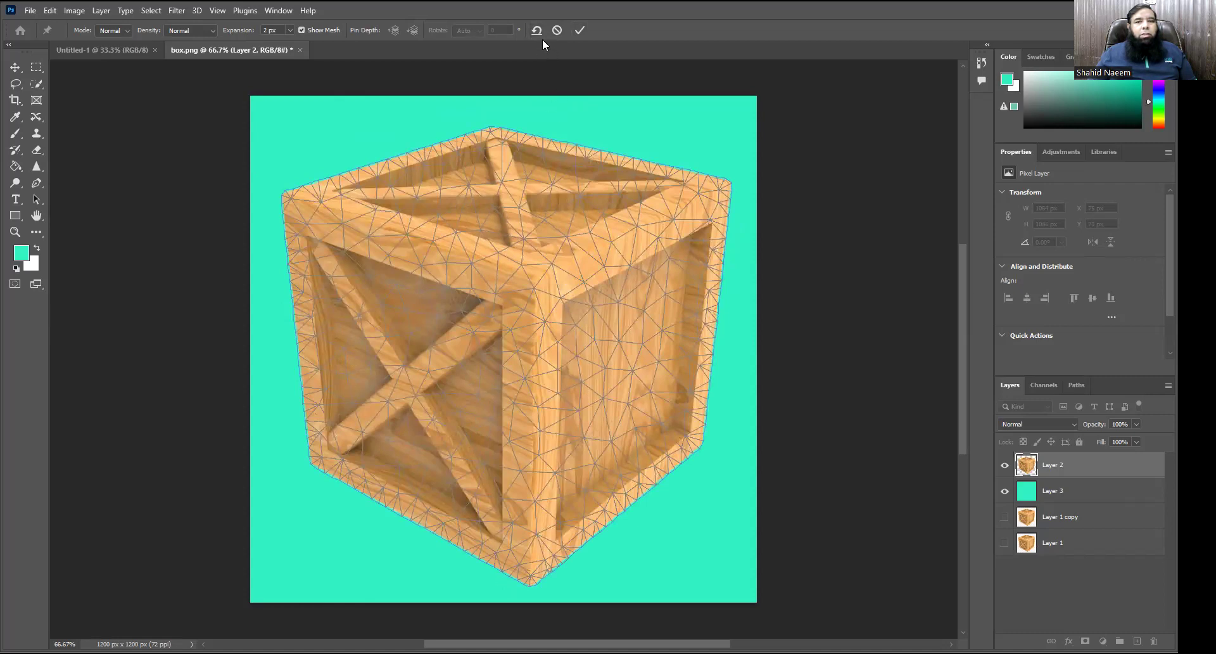
Step: Pin the crate's front upper, bottom and upper-left corners, pulling the bottom pin slightly upward
{"action": "left_click", "coordinate": [543, 272]}
{"action": "left_click_drag", "start_coordinate": [538, 276], "coordinate": [545, 272]}
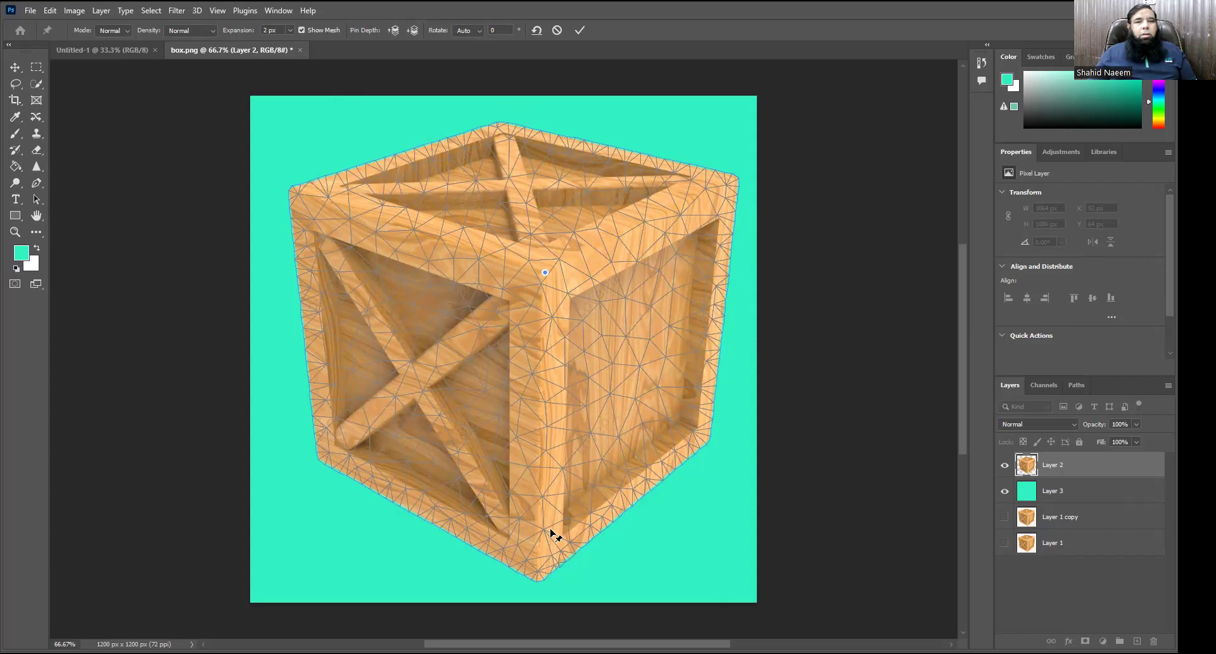
{"action": "left_click_drag", "start_coordinate": [538, 572], "coordinate": [547, 555]}
{"action": "left_click", "coordinate": [290, 196]}
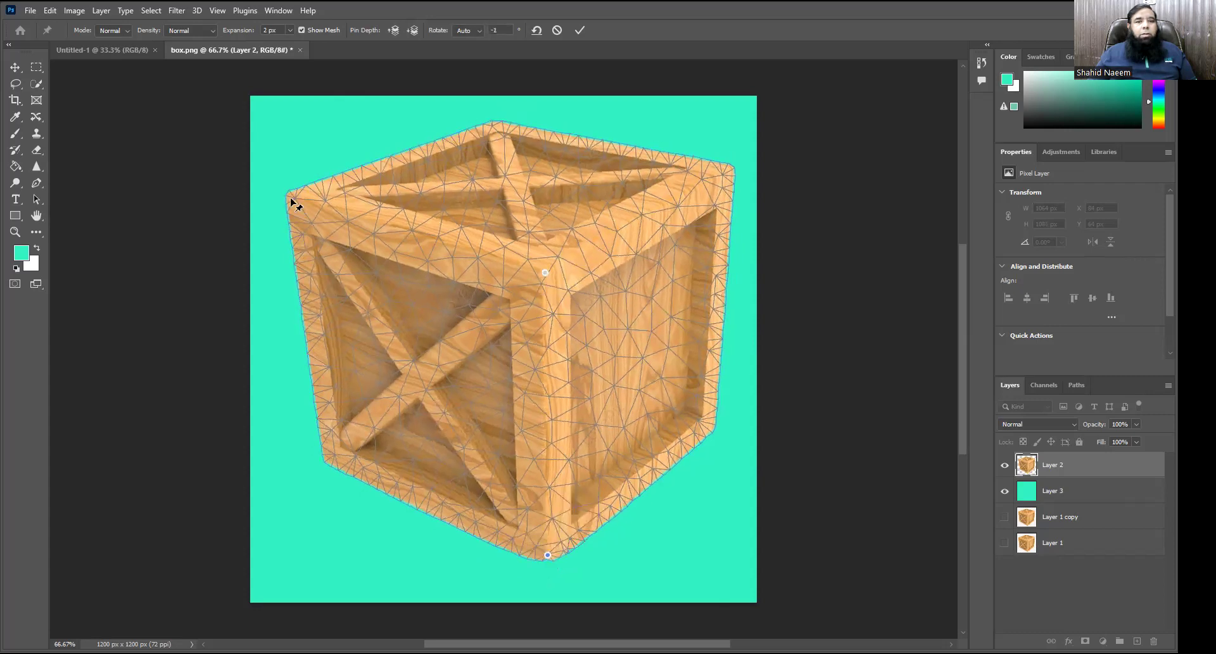
{"action": "left_click_drag", "start_coordinate": [287, 197], "coordinate": [286, 195]}
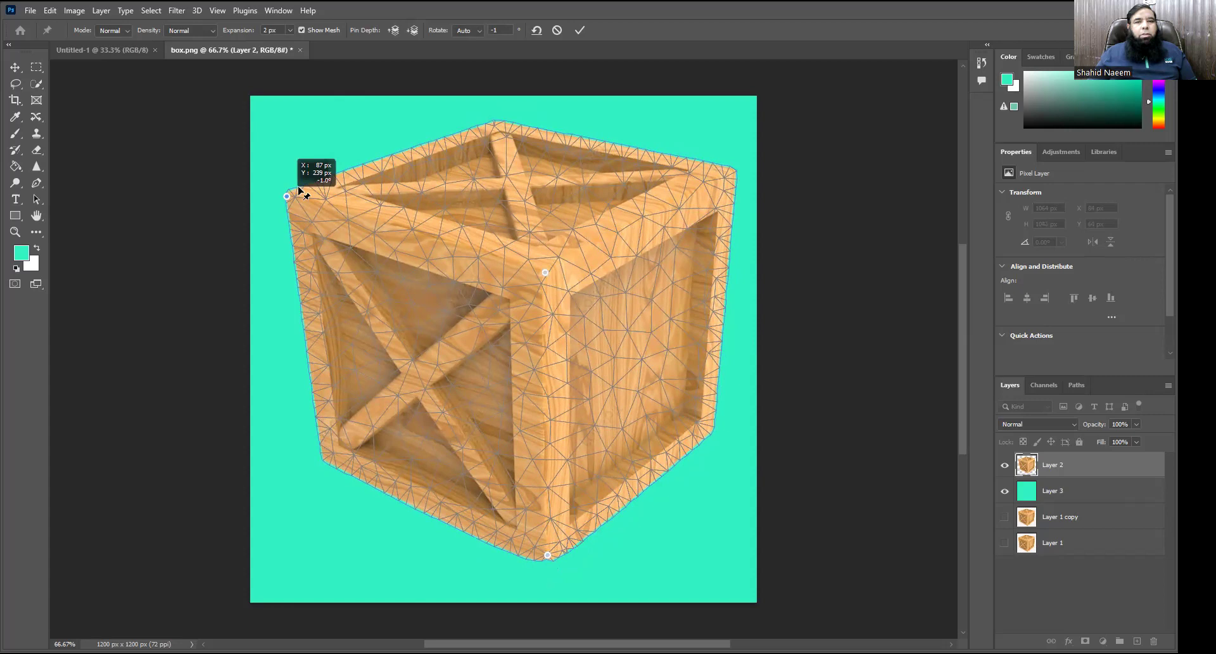
Step: Try bending the crate's front vertical edge leftward with a middle pin, undo it, and remove all pins
{"action": "key", "text": "ctrl+z"}
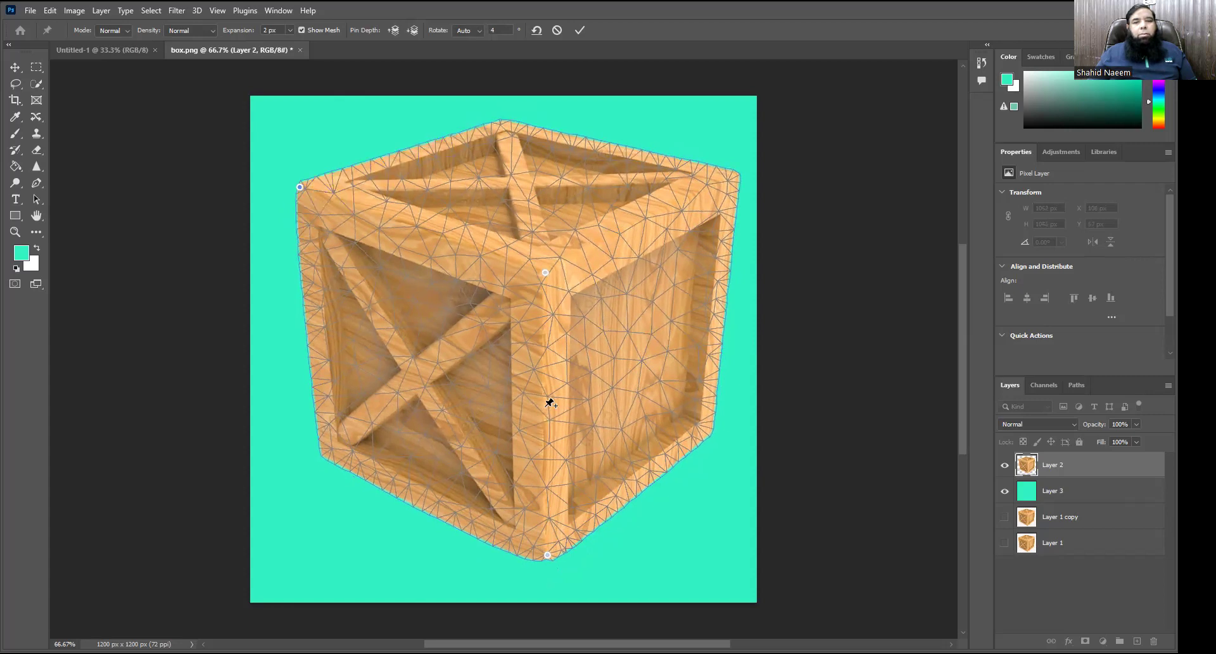
{"action": "key", "text": "ctrl+z"}
{"action": "left_click_drag", "start_coordinate": [540, 403], "coordinate": [514, 400]}
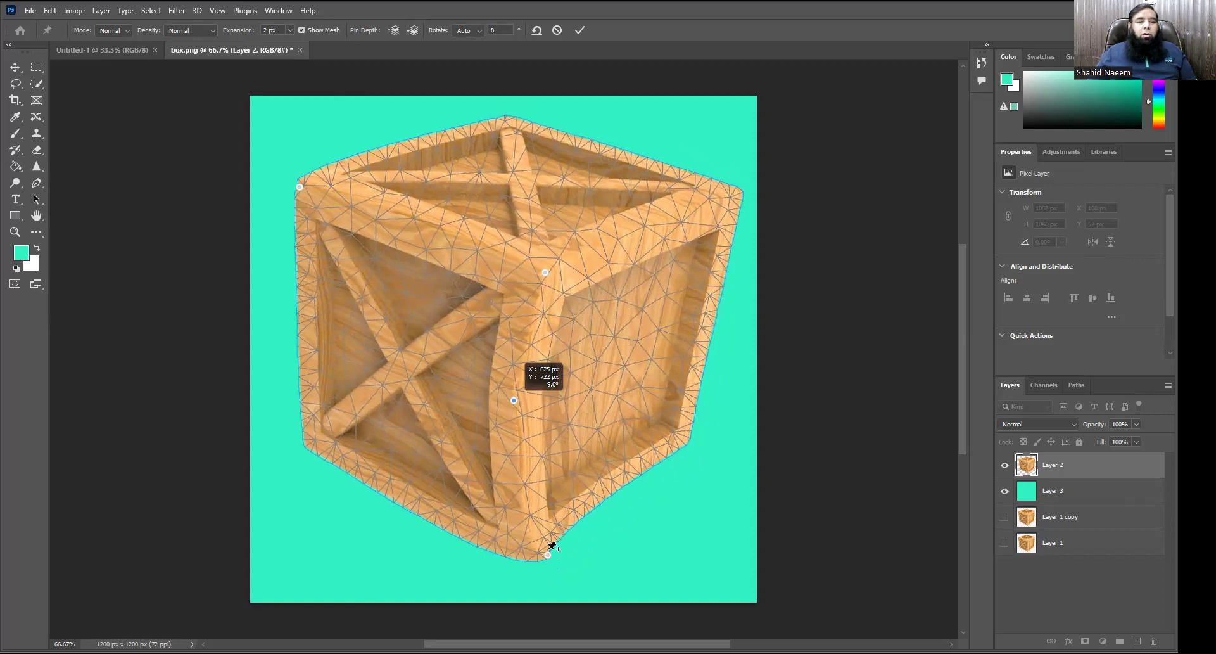
{"action": "key", "text": "ctrl+z"}
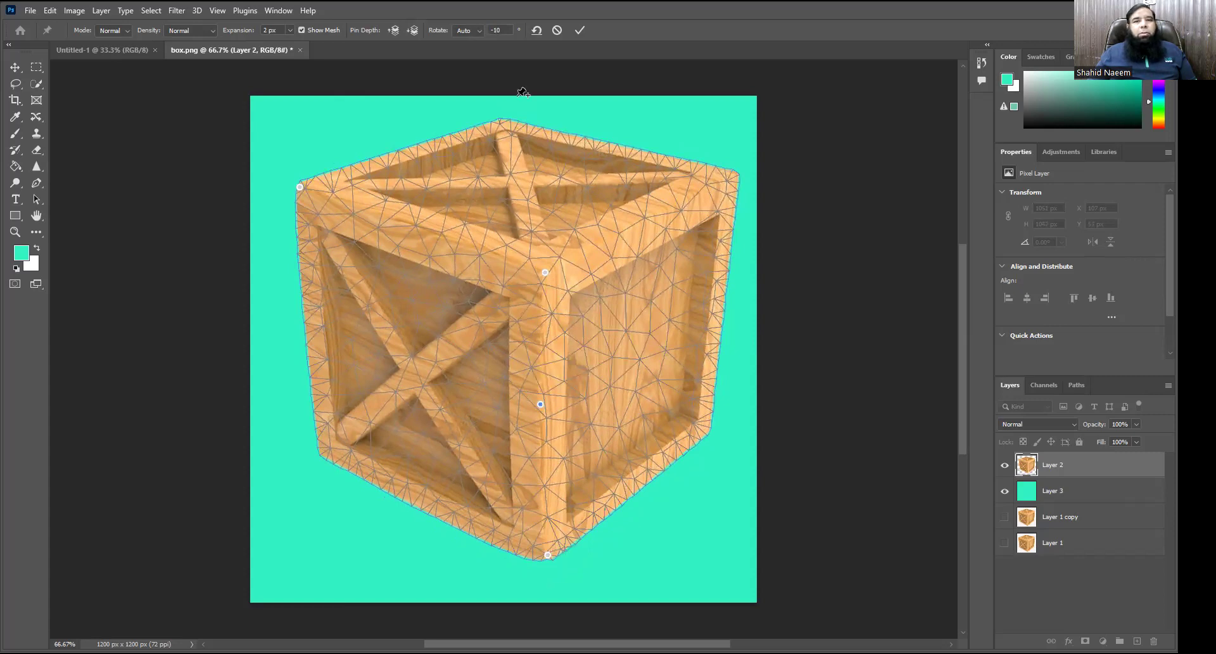
{"action": "left_click", "coordinate": [537, 30]}
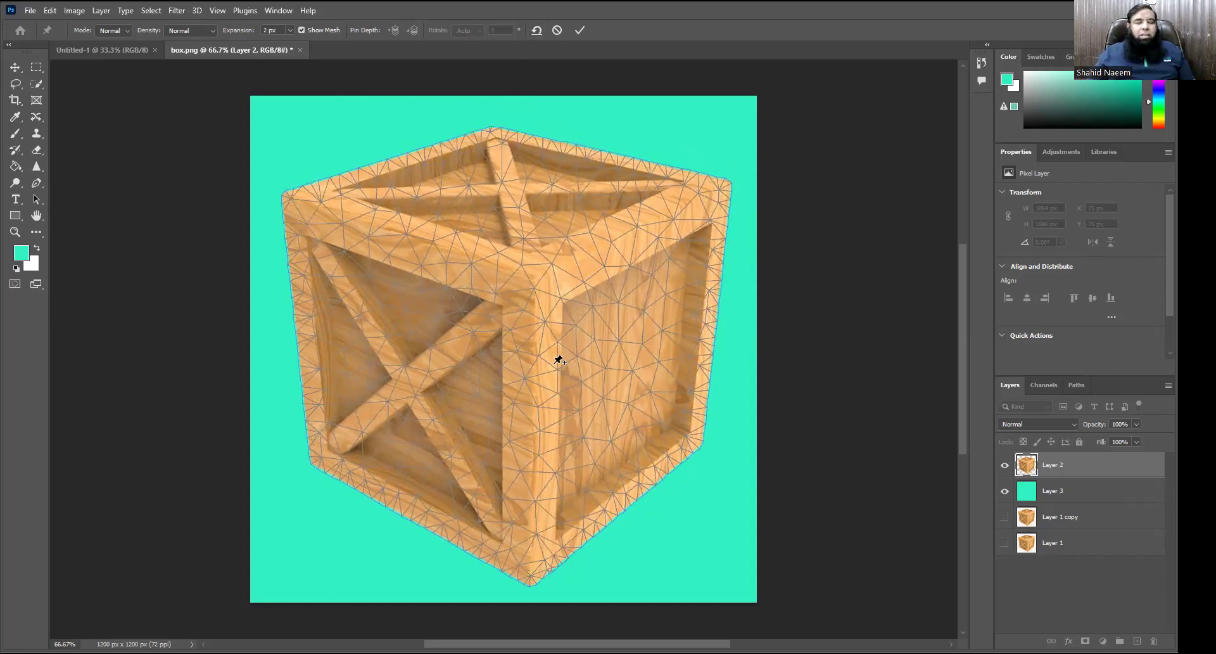
Step: Pin the crate's front upper, bottom and top rear corners, pulling the bottom pin up-left and the rear pin slightly downward
{"action": "left_click", "coordinate": [538, 275]}
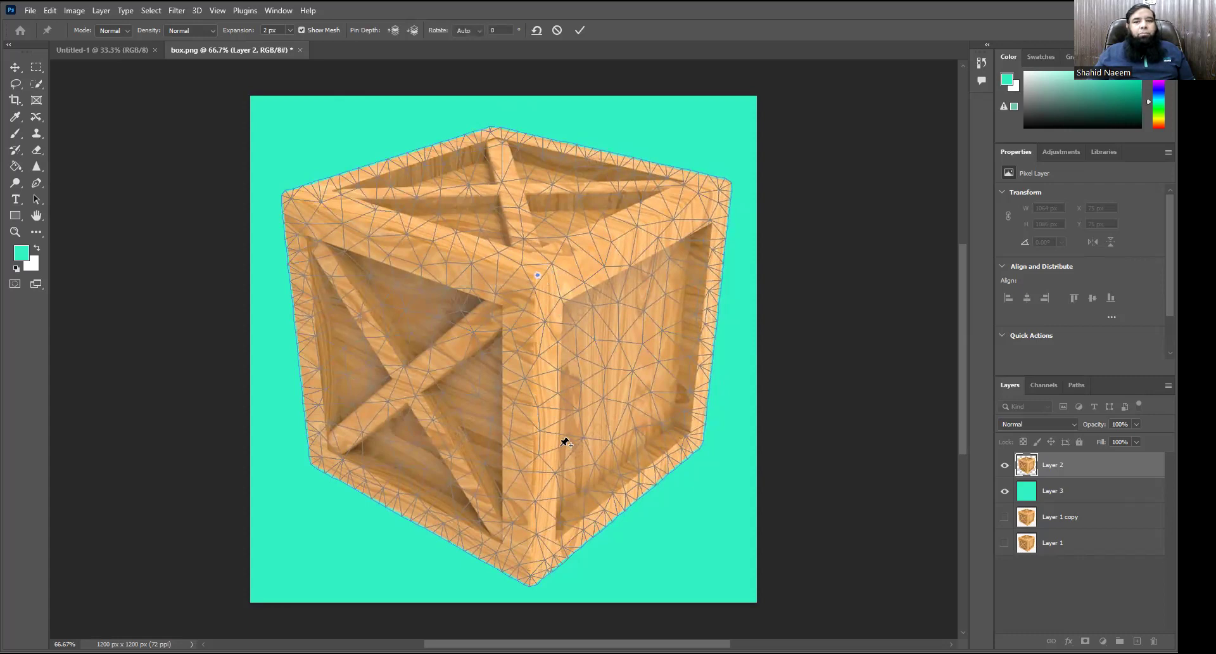
{"action": "left_click", "coordinate": [533, 580]}
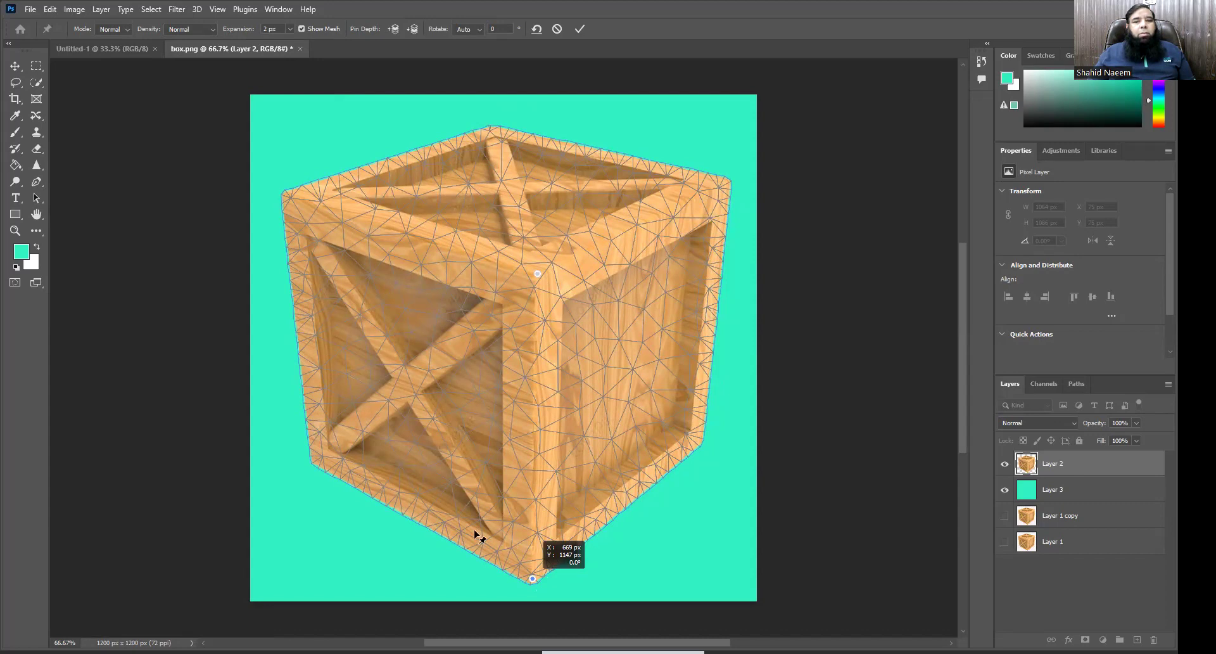
{"action": "left_click_drag", "start_coordinate": [533, 578], "coordinate": [475, 542]}
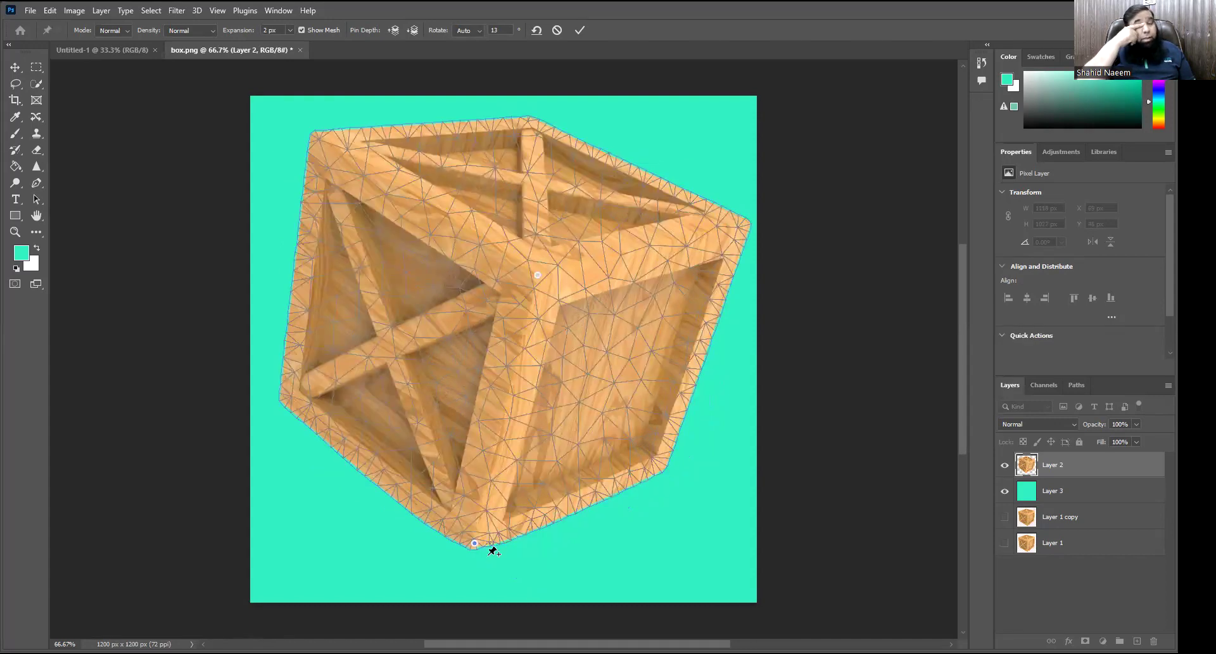
{"action": "left_click", "coordinate": [532, 120]}
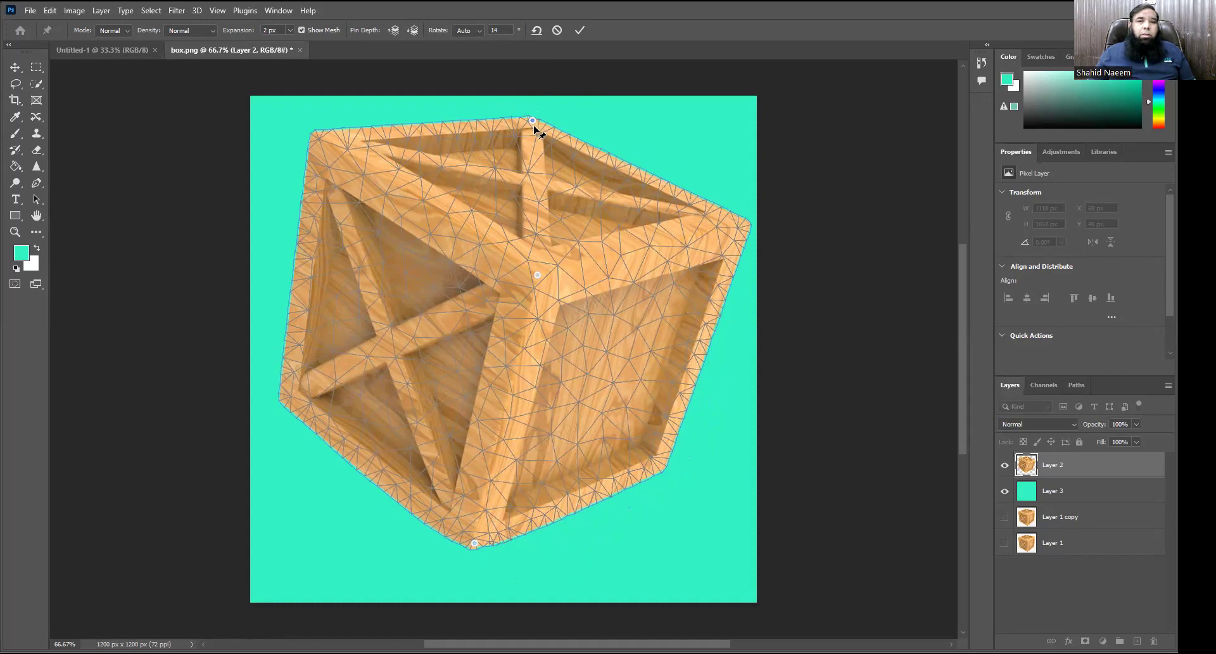
{"action": "left_click_drag", "start_coordinate": [532, 119], "coordinate": [534, 134]}
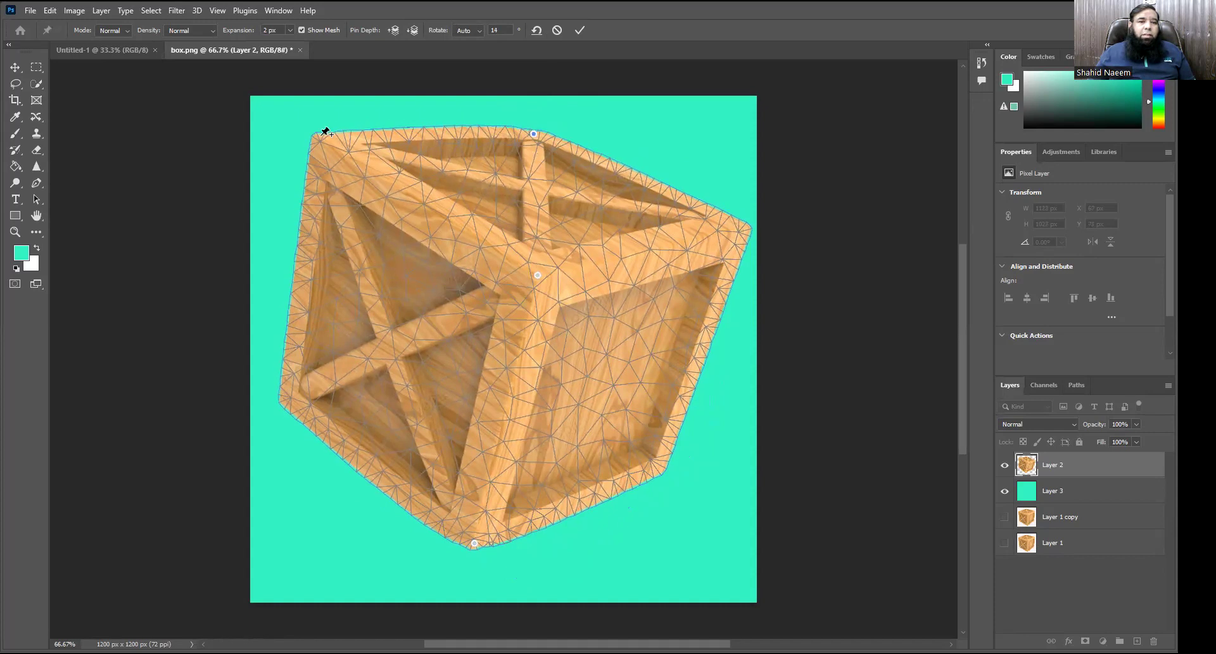
Step: Pin the crate's upper-left and upper-right corners and pull both inward, then raise the front upper corner pin slightly
{"action": "left_click_drag", "start_coordinate": [322, 136], "coordinate": [331, 144]}
{"action": "left_click", "coordinate": [749, 231]}
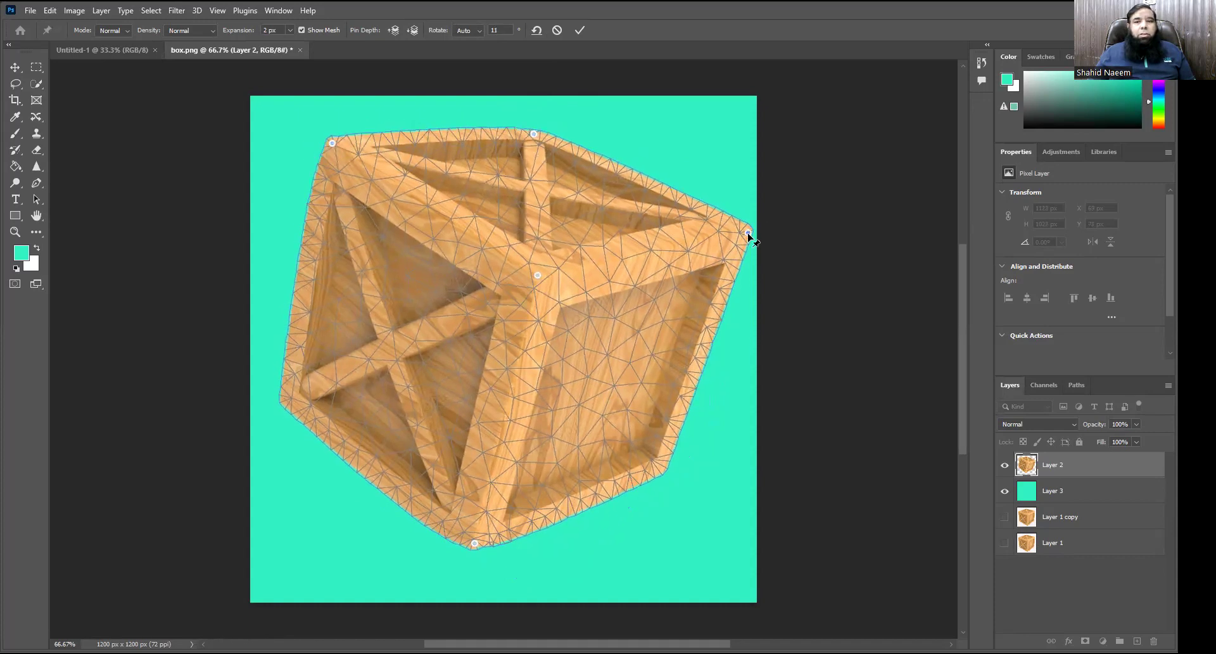
{"action": "left_click_drag", "start_coordinate": [740, 232], "coordinate": [651, 220]}
{"action": "left_click_drag", "start_coordinate": [332, 145], "coordinate": [410, 158]}
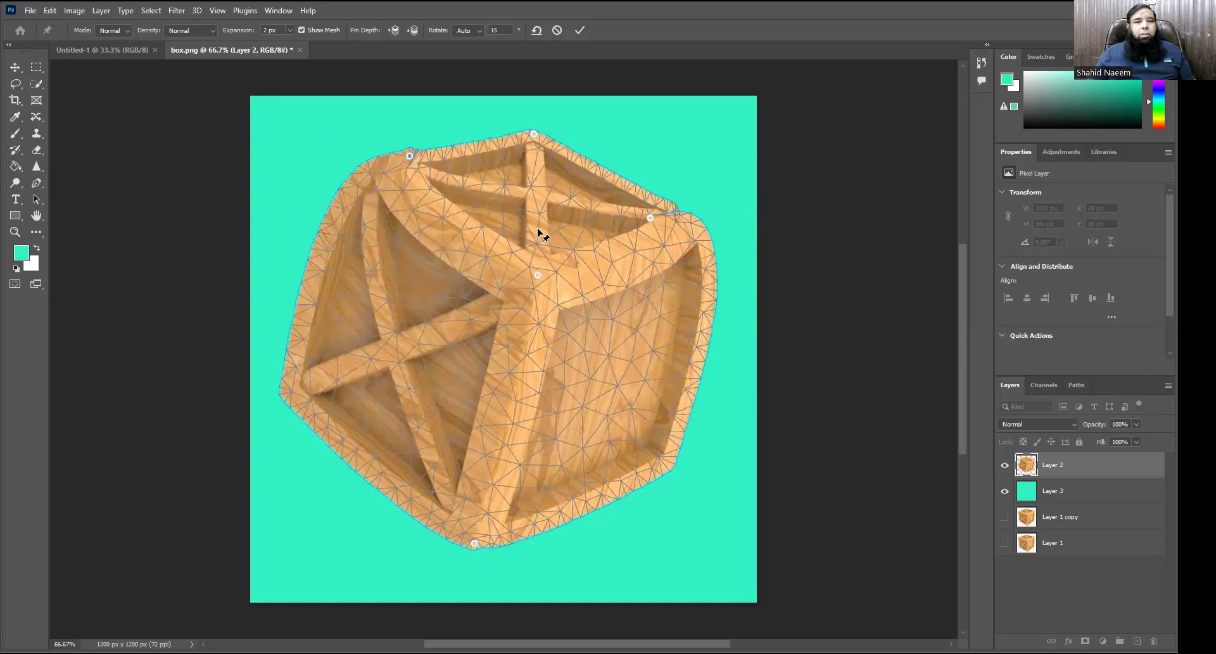
{"action": "left_click_drag", "start_coordinate": [538, 274], "coordinate": [535, 261]}
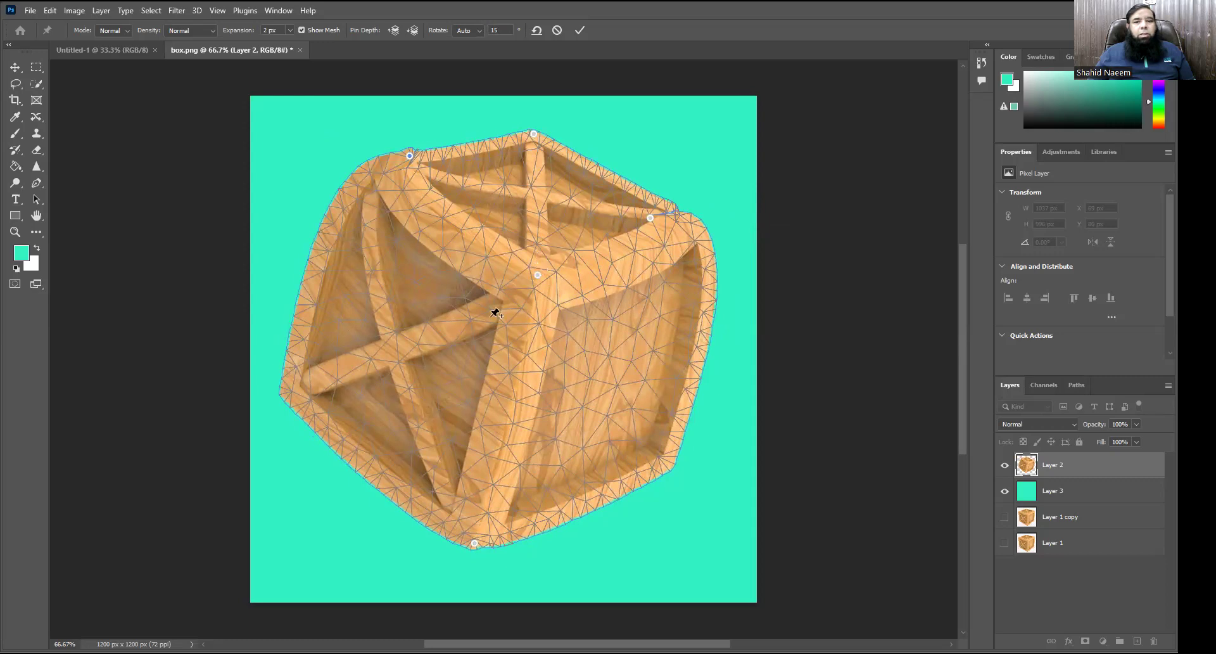
Step: Pin the crate's lower-left and lower-right corners and pull both slightly inward
{"action": "left_click", "coordinate": [292, 393]}
{"action": "left_click_drag", "start_coordinate": [292, 394], "coordinate": [311, 417]}
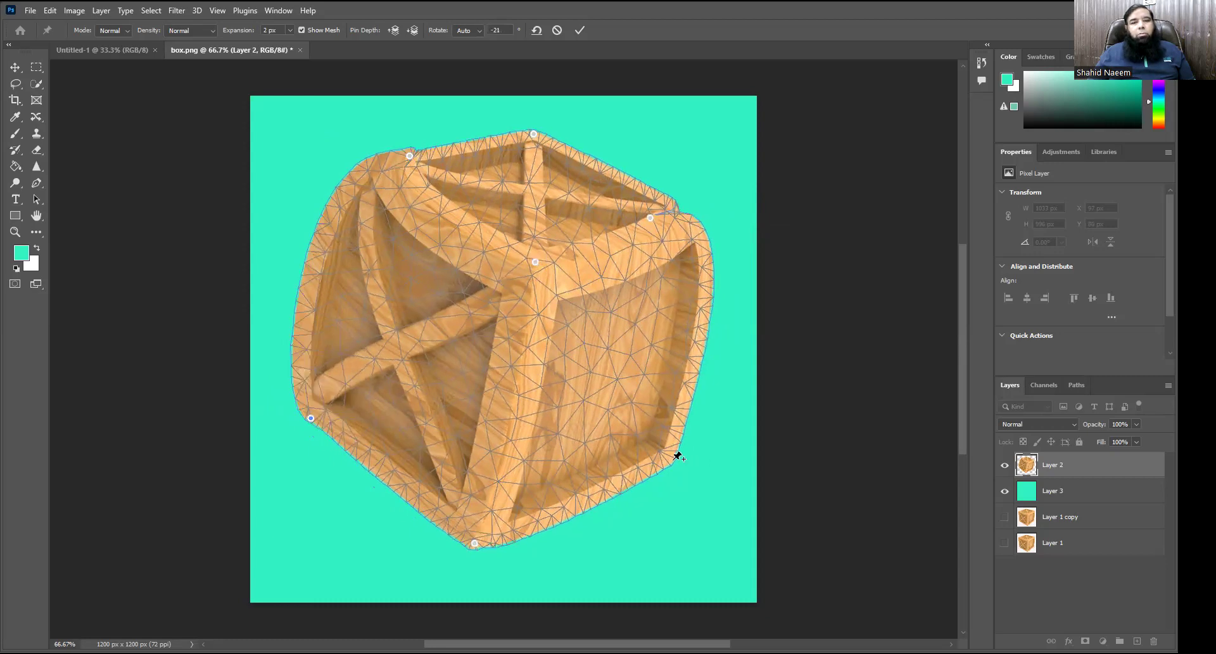
{"action": "left_click_drag", "start_coordinate": [662, 461], "coordinate": [655, 454]}
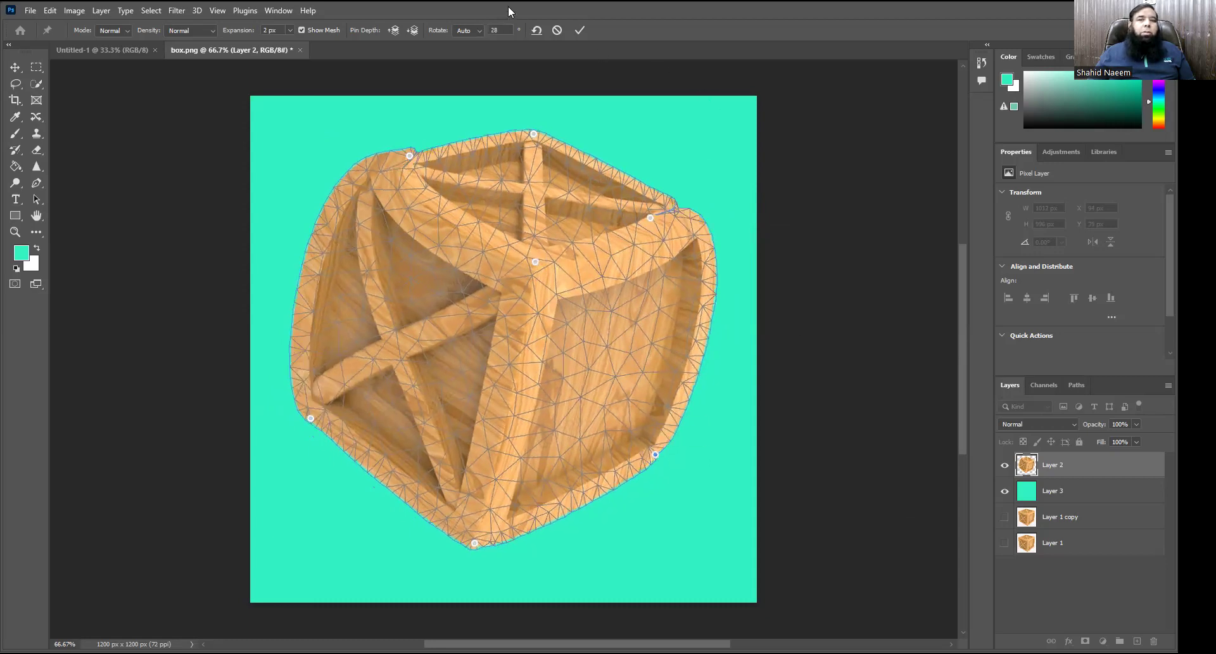
Step: Remove all pins to restore the crate's original shape and commit the Puppet Warp
{"action": "left_click", "coordinate": [537, 31]}
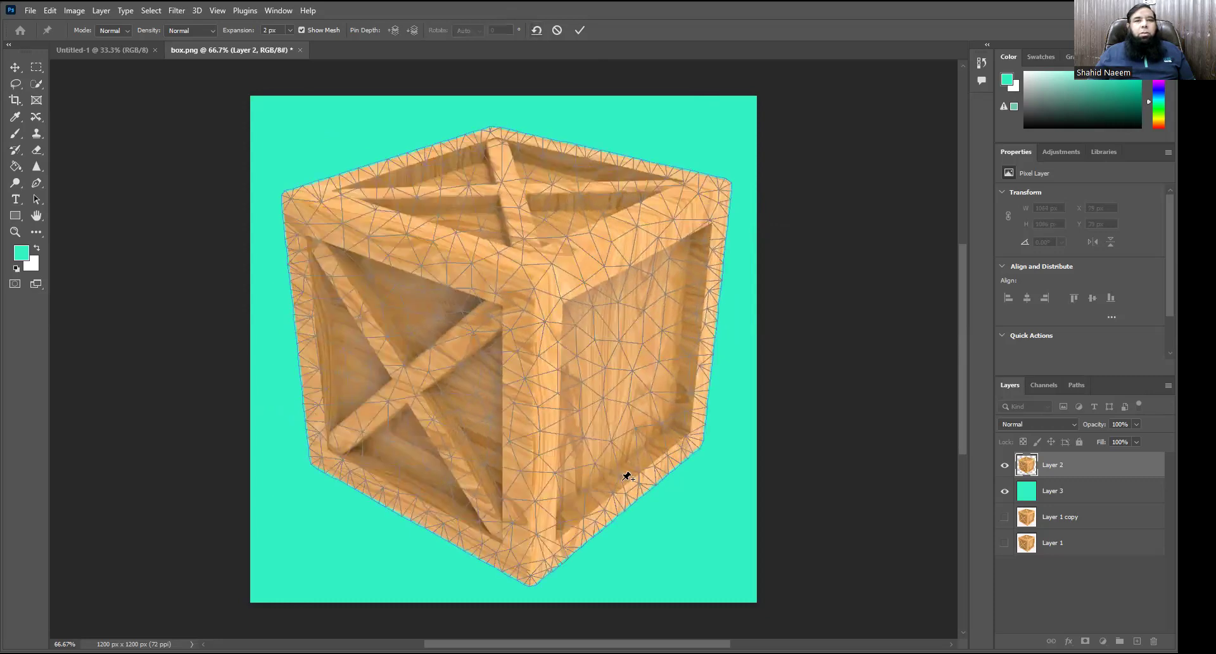
{"action": "left_click", "coordinate": [580, 30]}
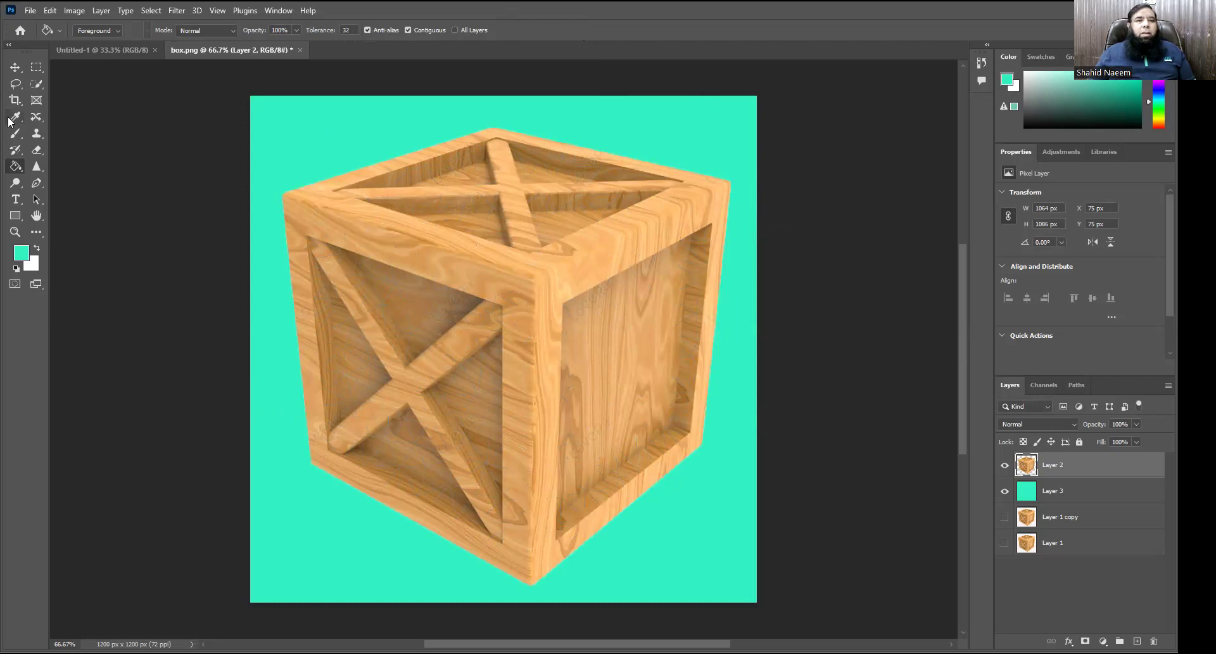
Step: Close box.png without saving the changes
{"action": "left_click", "coordinate": [29, 11]}
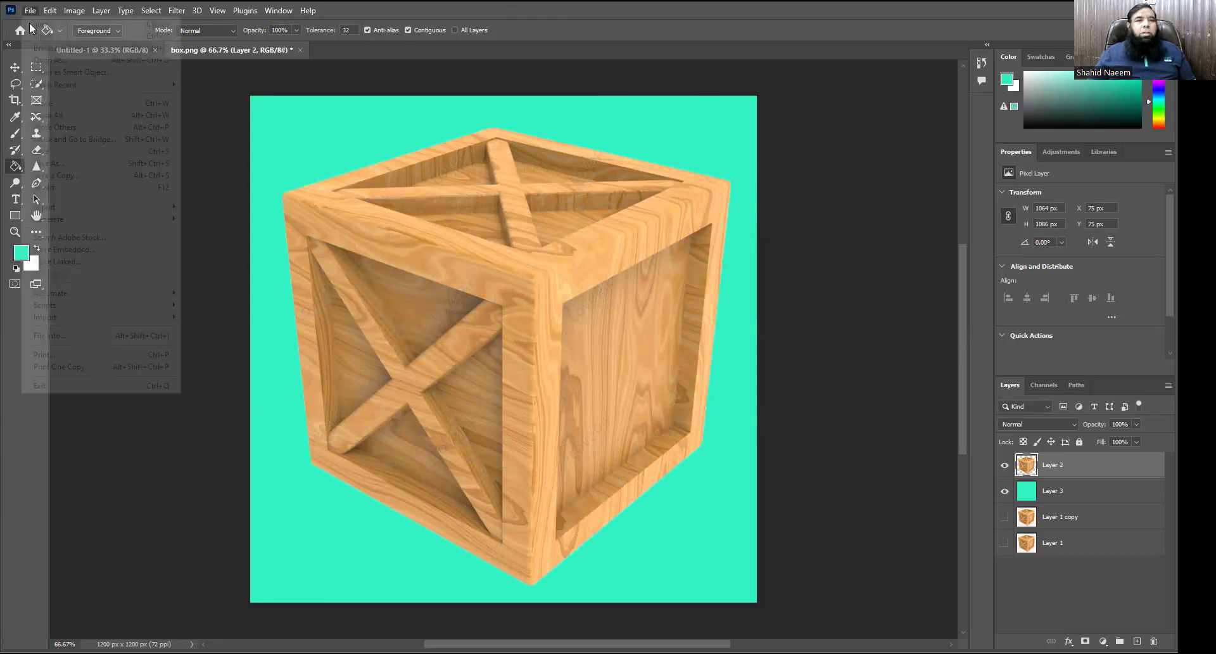
{"action": "left_click", "coordinate": [51, 102]}
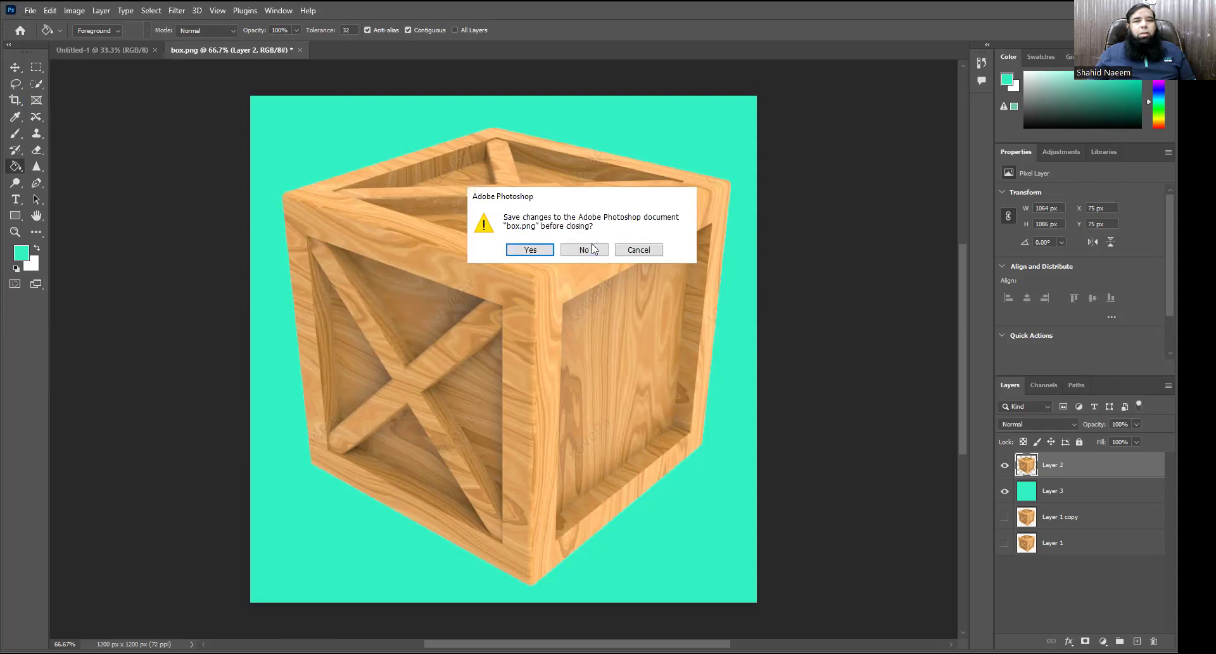
{"action": "left_click", "coordinate": [583, 249]}
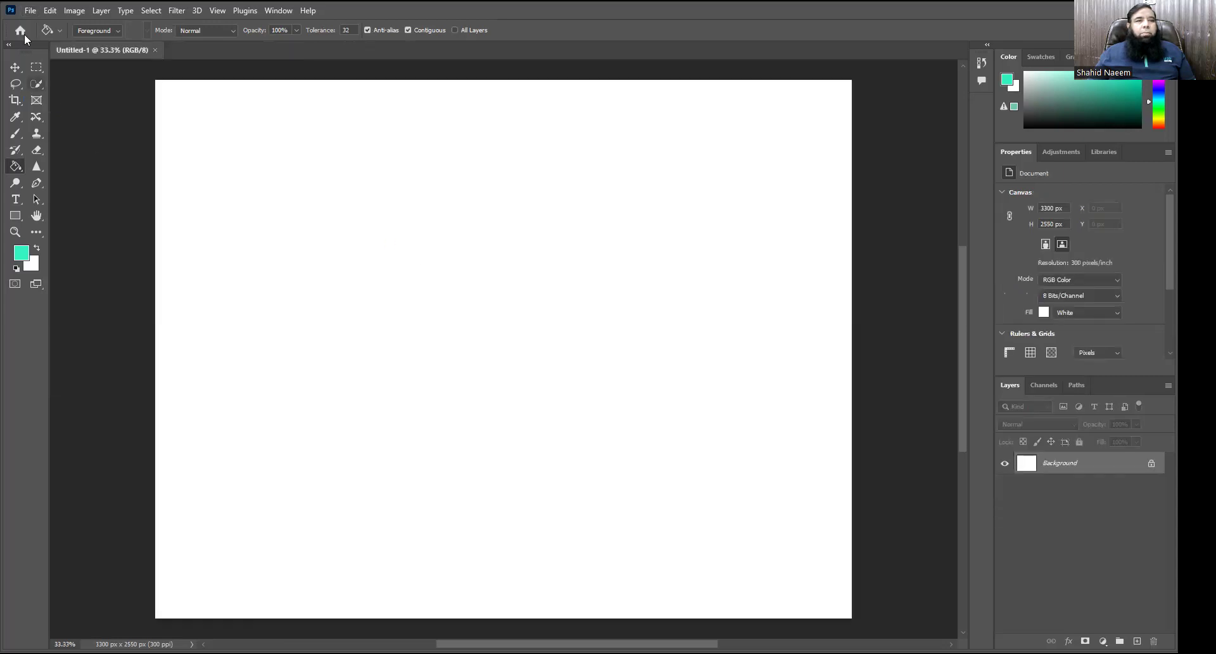
Step: Open building.jpg from the Downloads folder
{"action": "left_click", "coordinate": [29, 11]}
{"action": "left_click", "coordinate": [45, 37]}
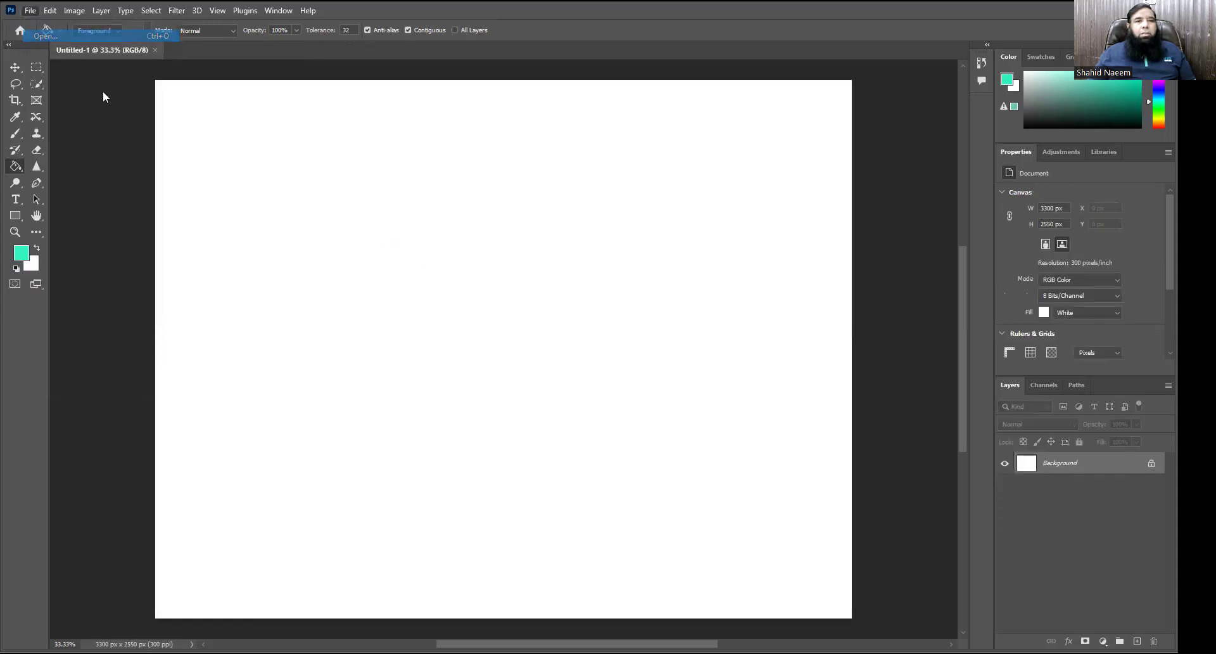
{"action": "left_click", "coordinate": [254, 217]}
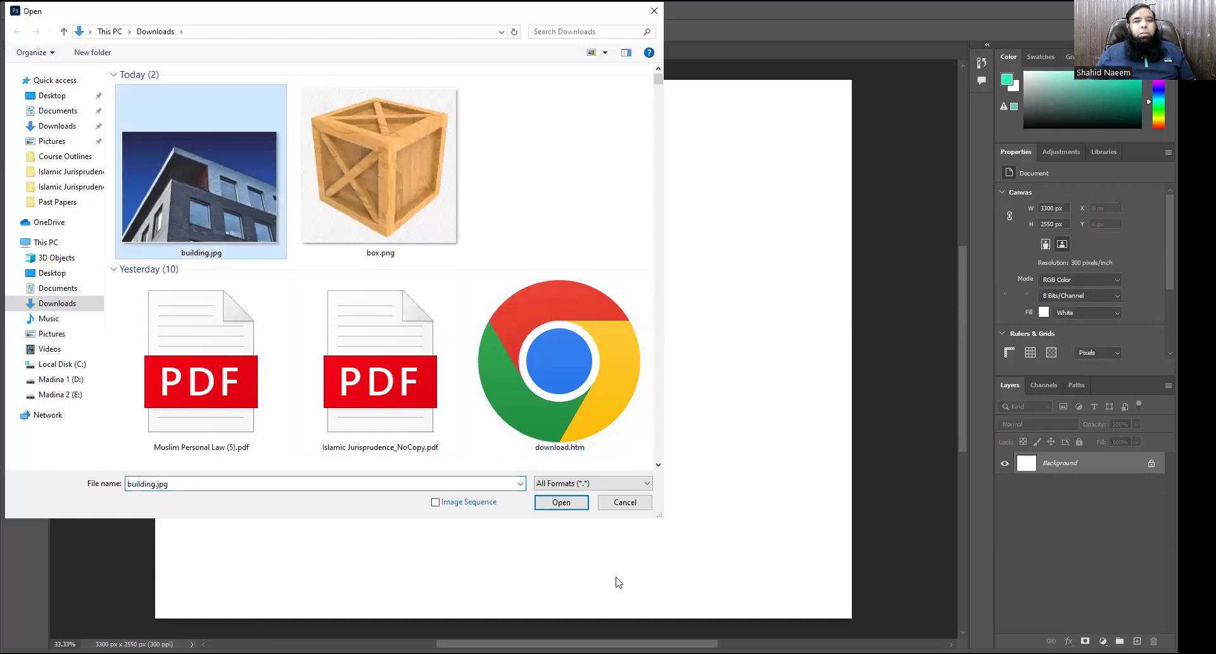
{"action": "left_click", "coordinate": [561, 502]}
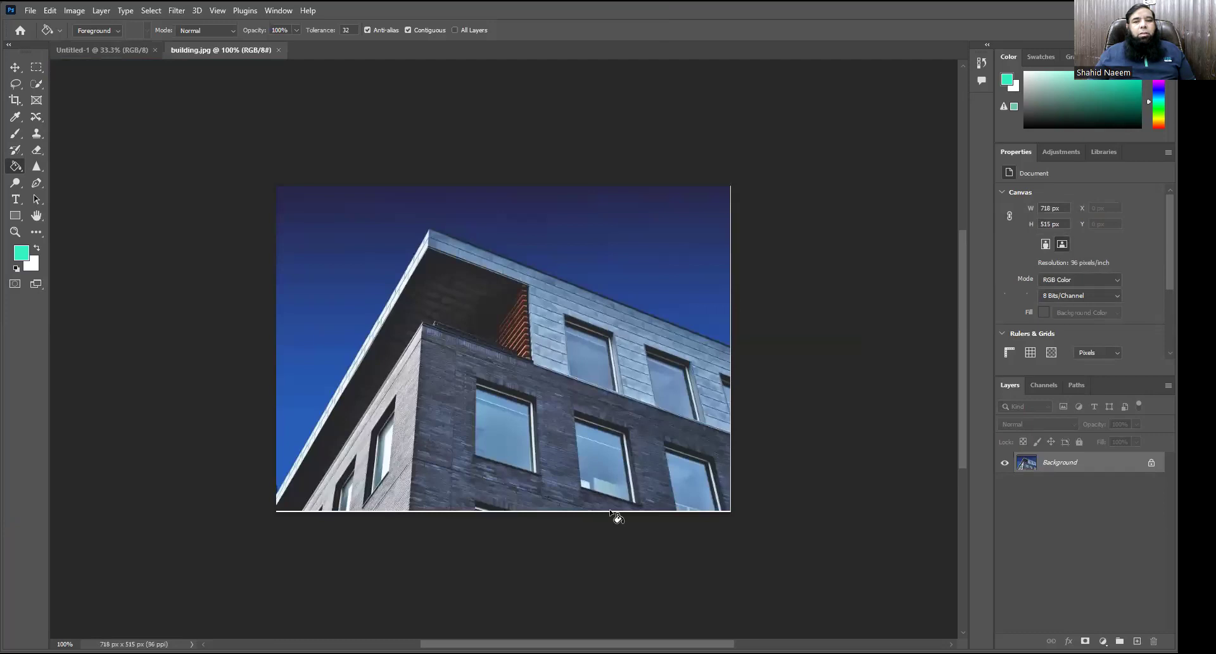
Step: Start Perspective Warp on the building photo and draw a plane from the roof peak over the right façade
{"action": "key", "text": "ctrl+0"}
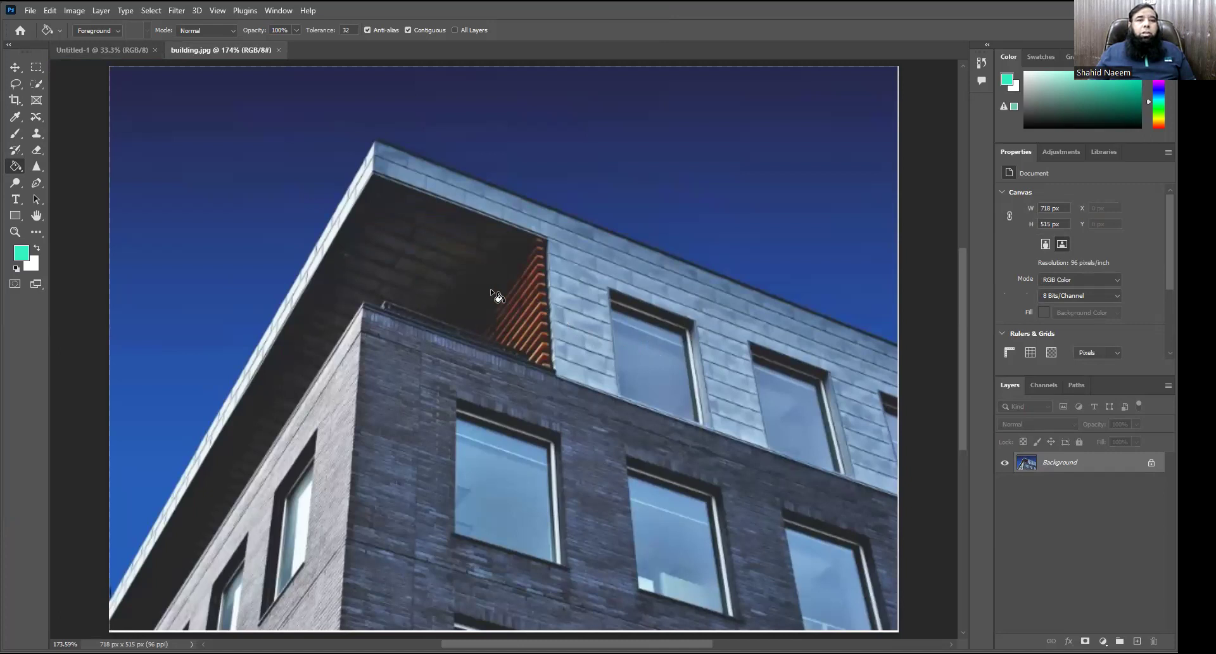
{"action": "left_click", "coordinate": [51, 11]}
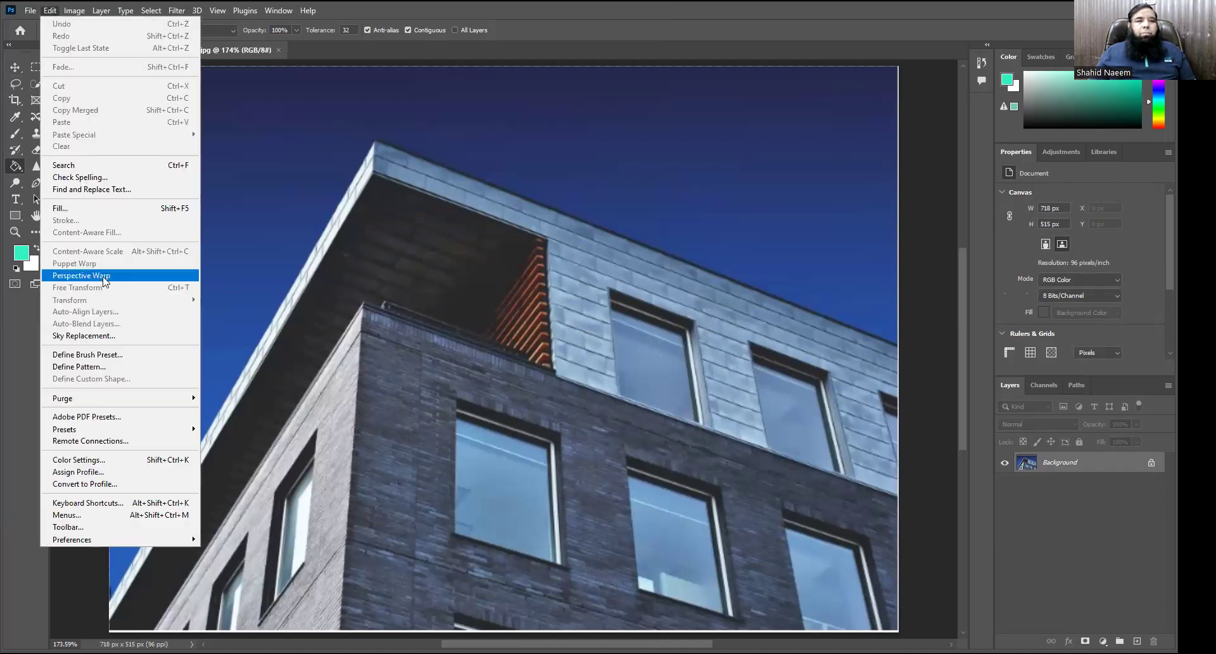
{"action": "left_click", "coordinate": [105, 281]}
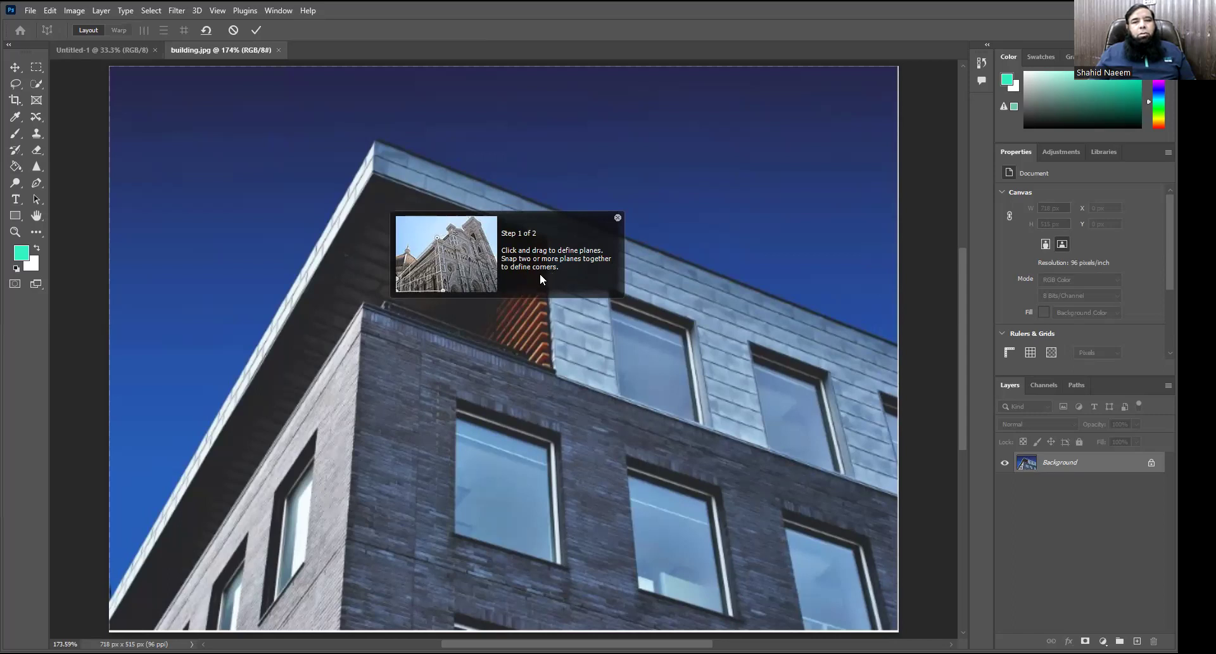
{"action": "left_click", "coordinate": [618, 217]}
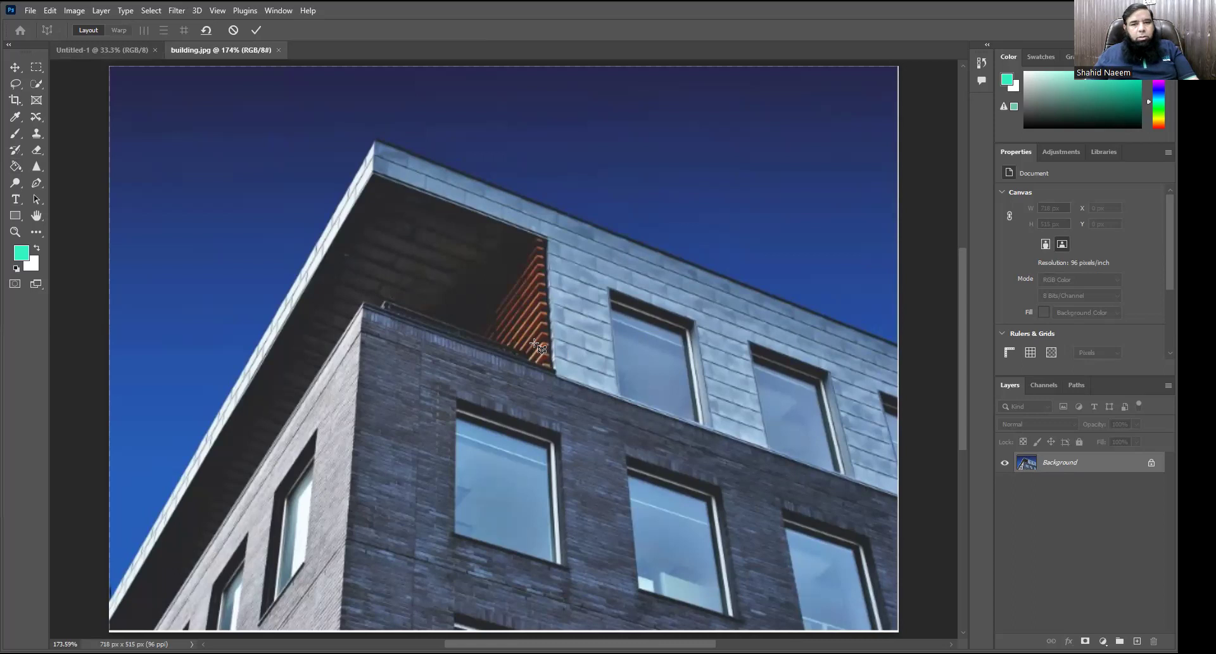
{"action": "scroll", "coordinate": [455, 322], "scroll_direction": "down", "scroll_amount": 5}
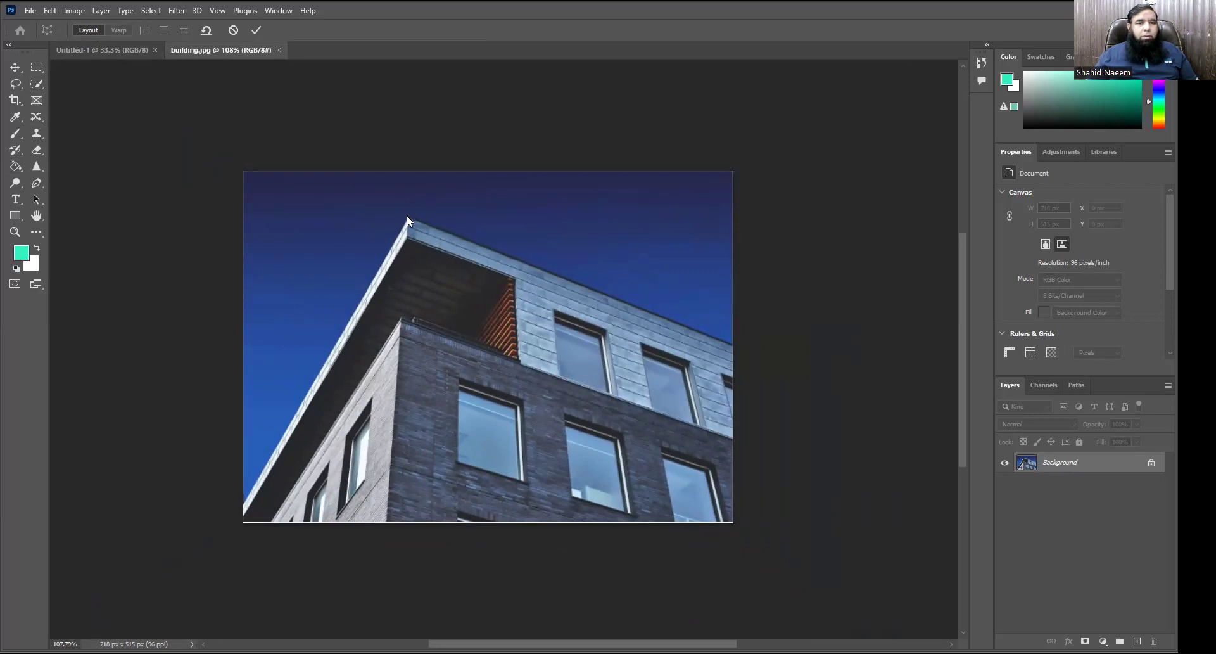
{"action": "left_click_drag", "start_coordinate": [408, 217], "coordinate": [724, 547]}
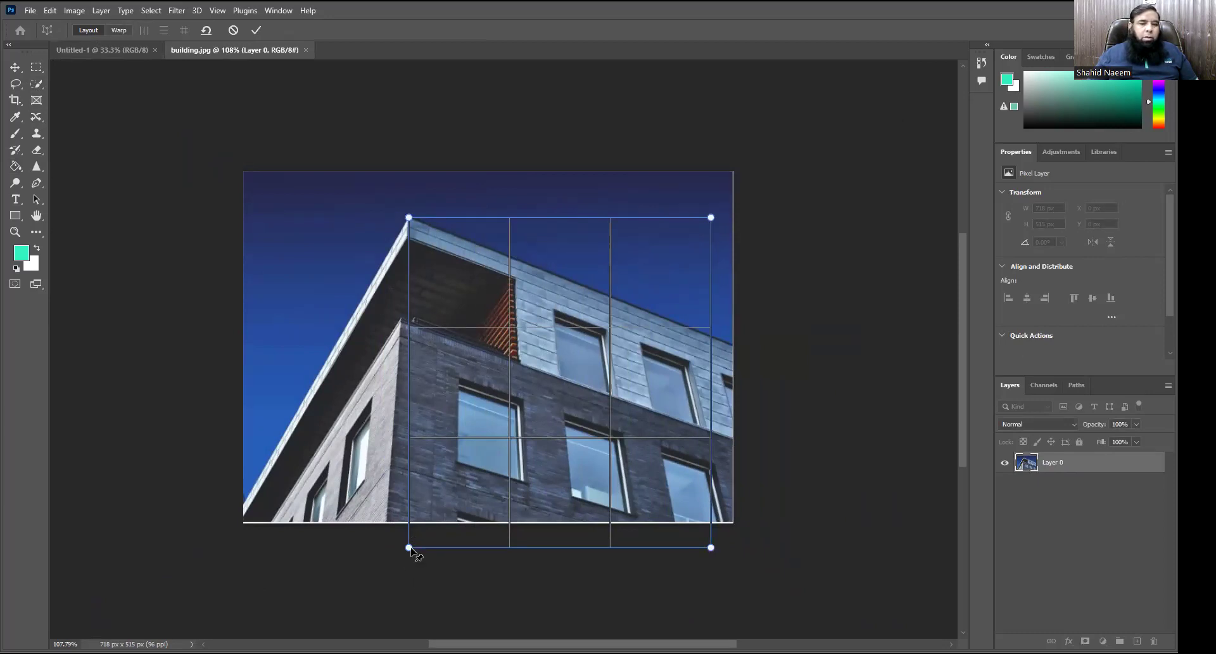
Step: Fit the right plane's corners to the façade, following the roofline and the building's vertical edge and extending past the photo's right side
{"action": "left_click_drag", "start_coordinate": [409, 550], "coordinate": [383, 573]}
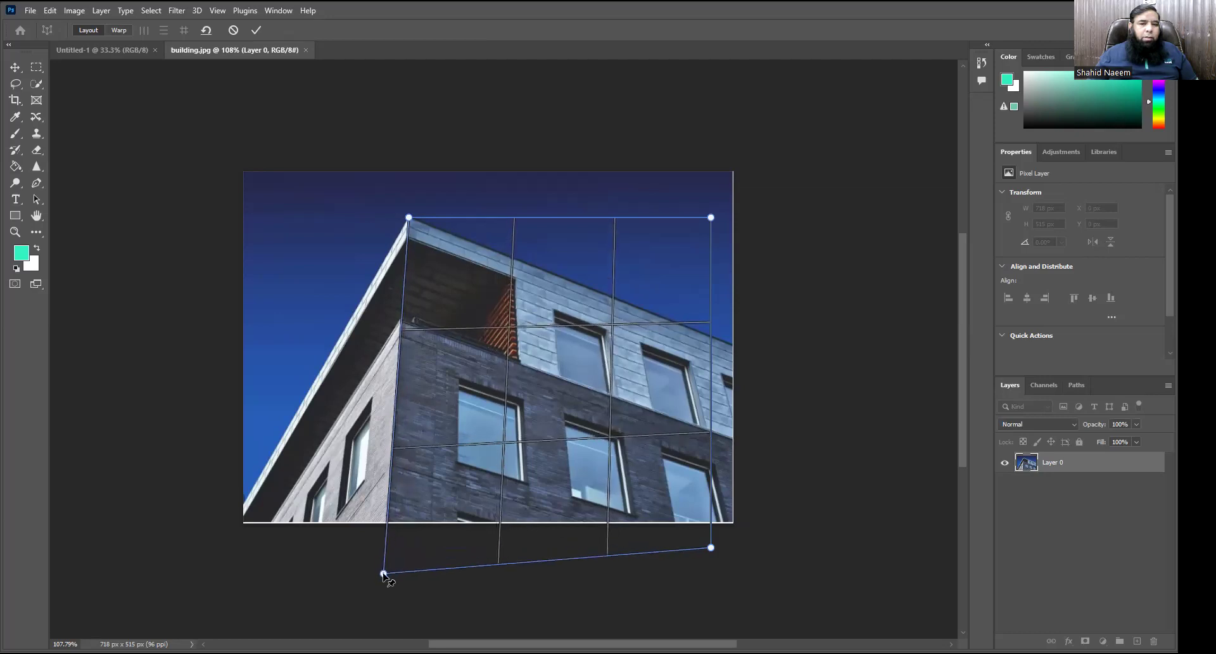
{"action": "left_click_drag", "start_coordinate": [711, 217], "coordinate": [834, 383]}
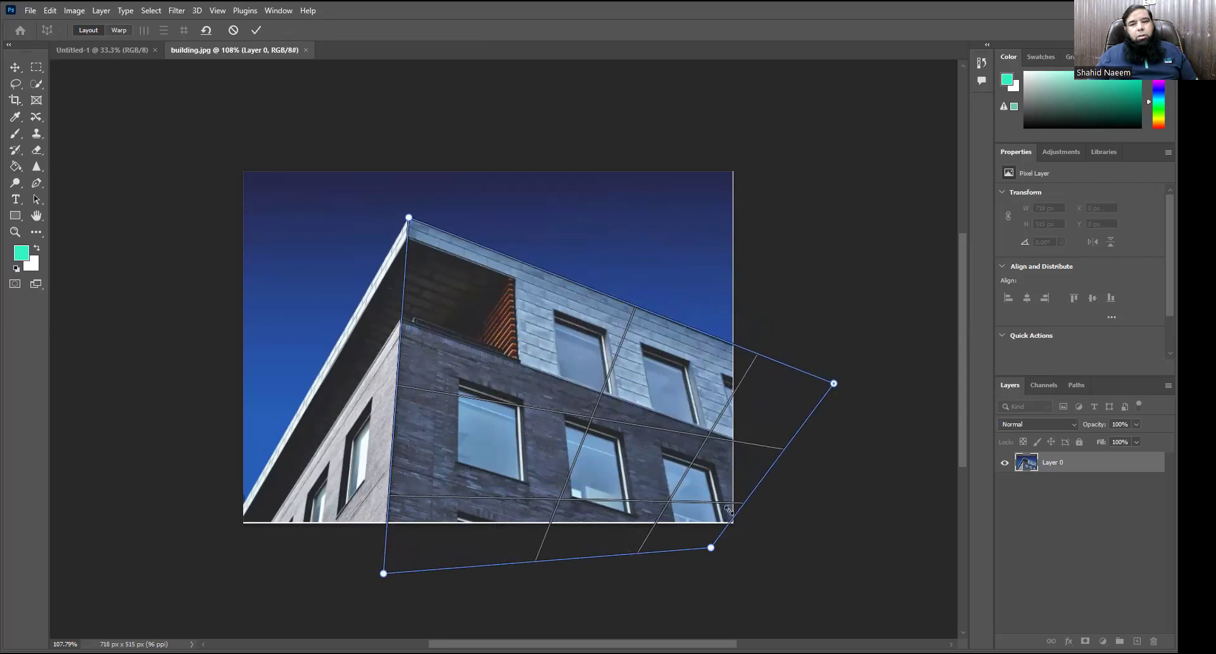
{"action": "left_click_drag", "start_coordinate": [712, 551], "coordinate": [748, 566]}
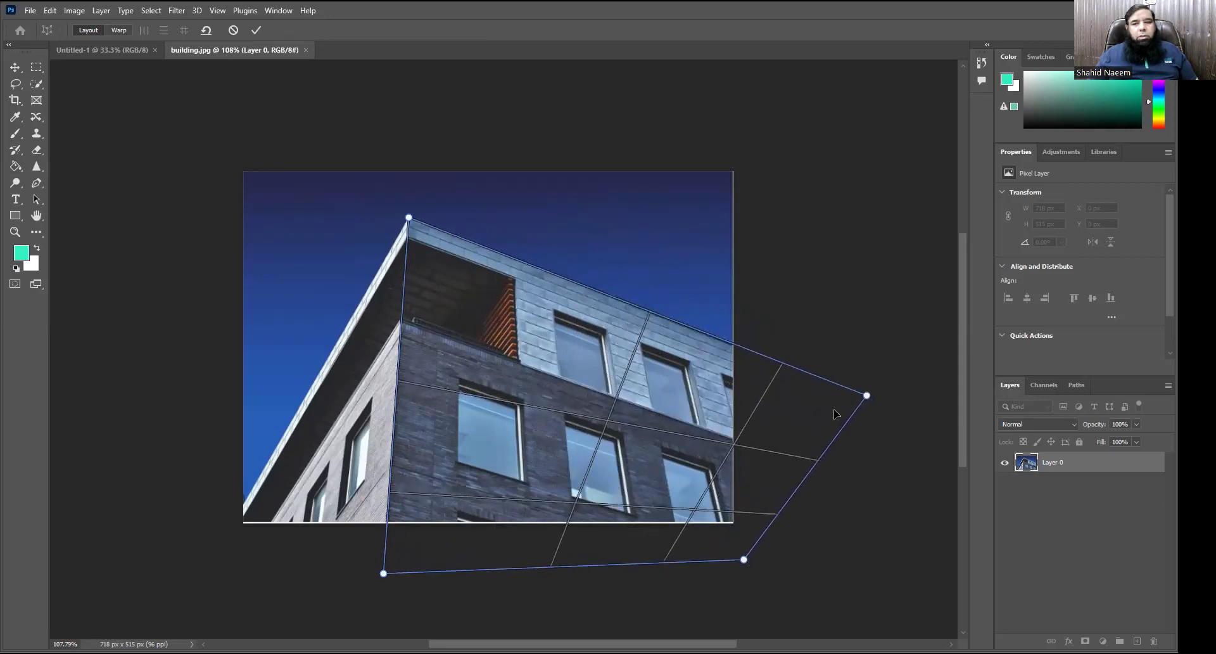
{"action": "left_click_drag", "start_coordinate": [751, 560], "coordinate": [873, 602]}
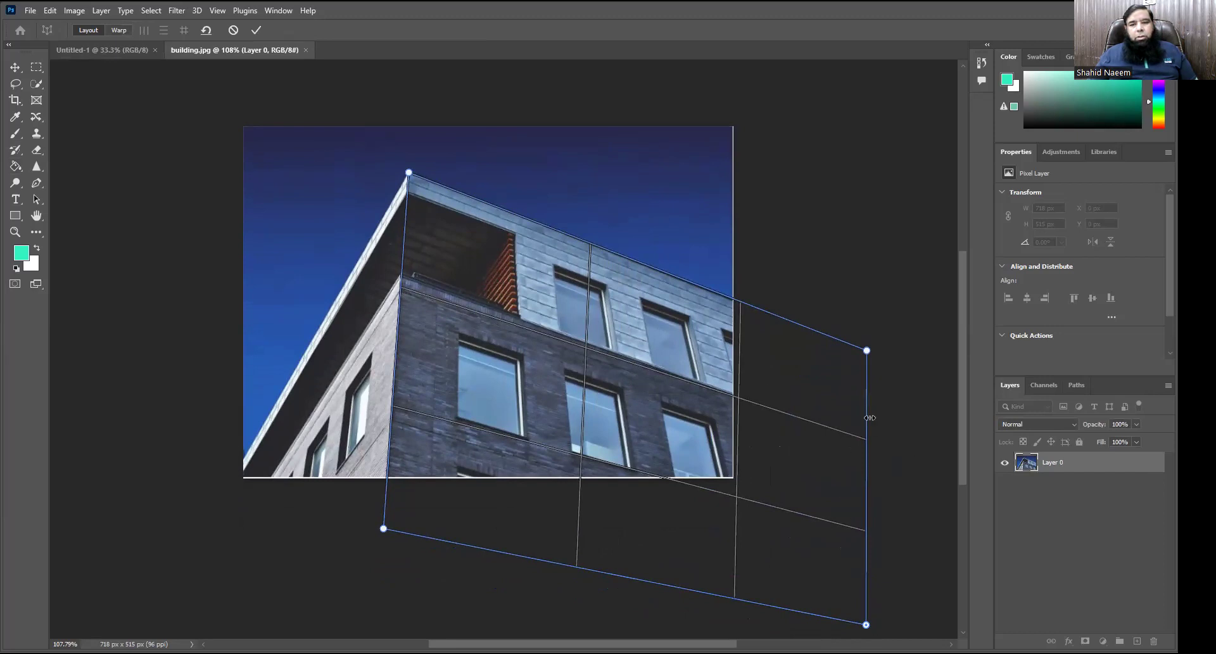
{"action": "scroll", "coordinate": [871, 393], "scroll_direction": "right", "scroll_amount": 2}
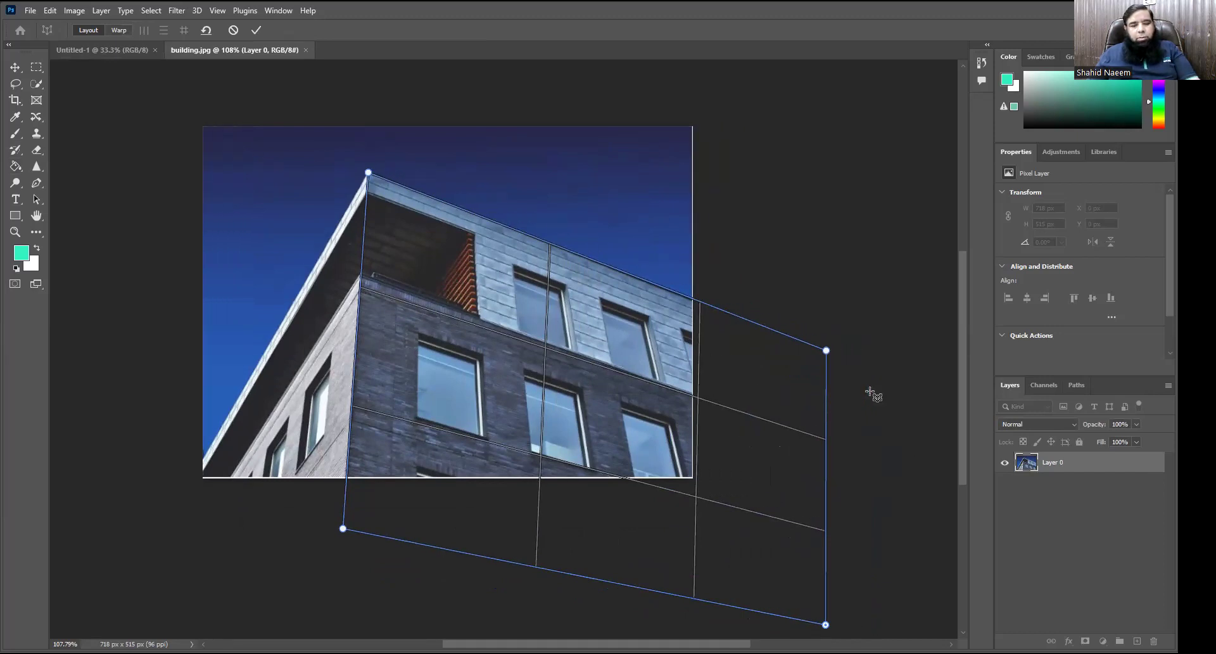
Step: Refine the right plane by raising its lower inner corner and pulling both outer corners farther out along the façade's perspective
{"action": "scroll", "coordinate": [873, 393], "scroll_direction": "down", "scroll_amount": 2}
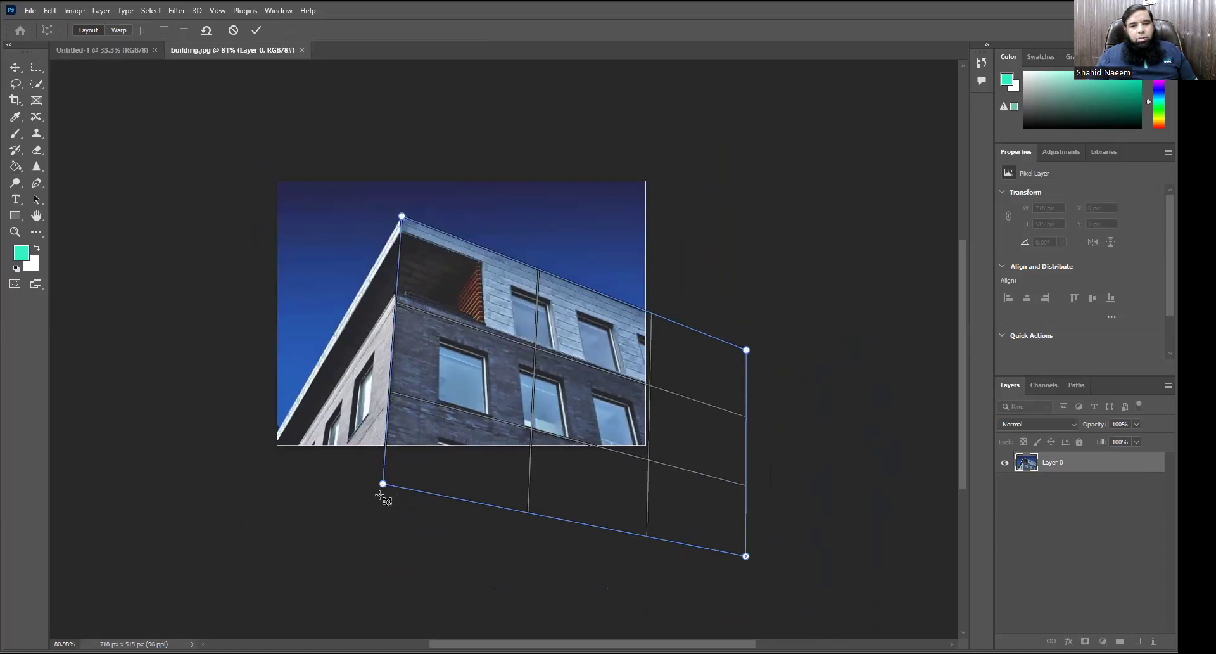
{"action": "left_click_drag", "start_coordinate": [382, 486], "coordinate": [384, 451]}
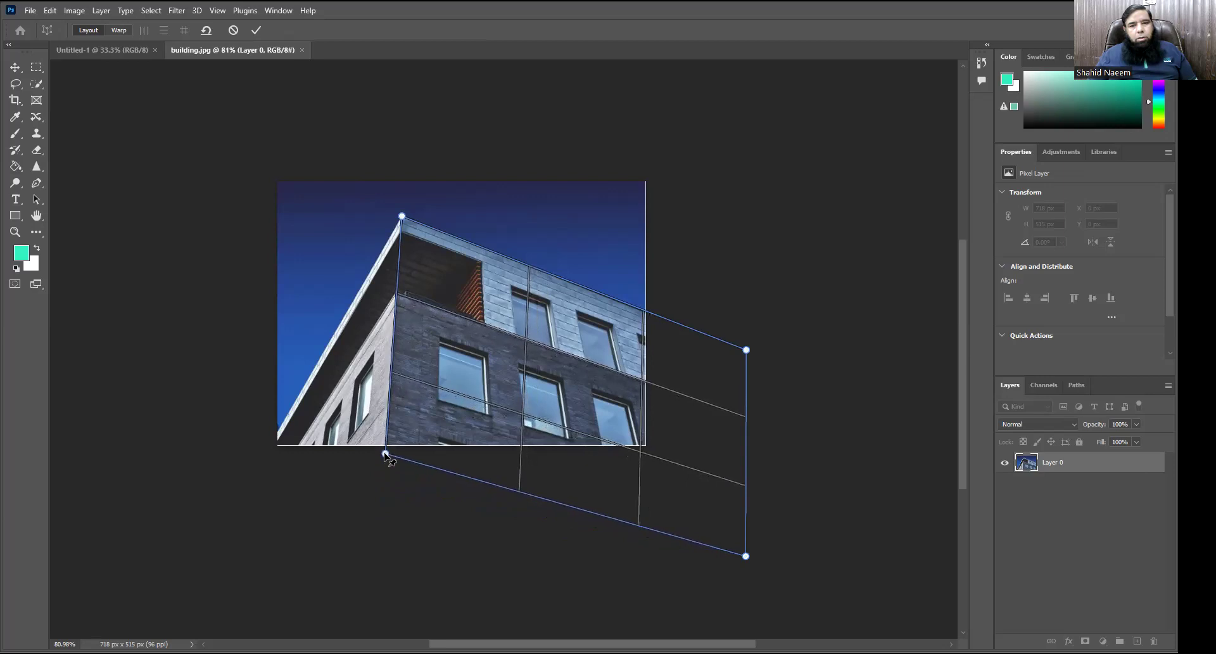
{"action": "left_click_drag", "start_coordinate": [746, 556], "coordinate": [760, 562]}
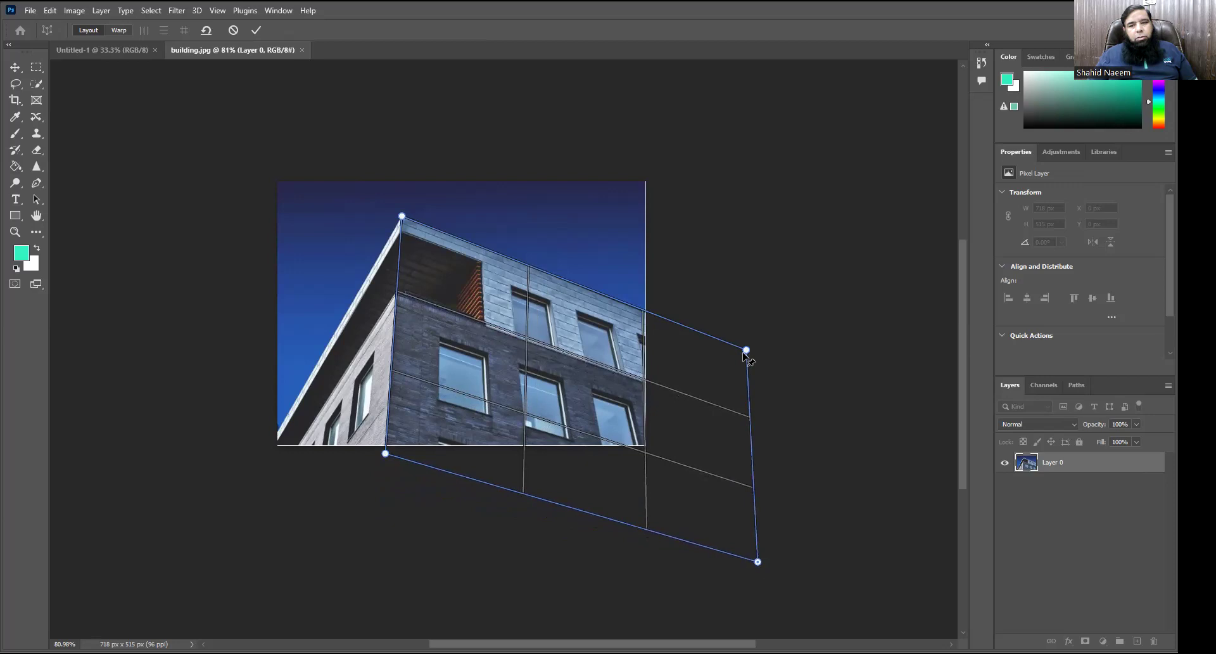
{"action": "left_click_drag", "start_coordinate": [747, 350], "coordinate": [755, 354]}
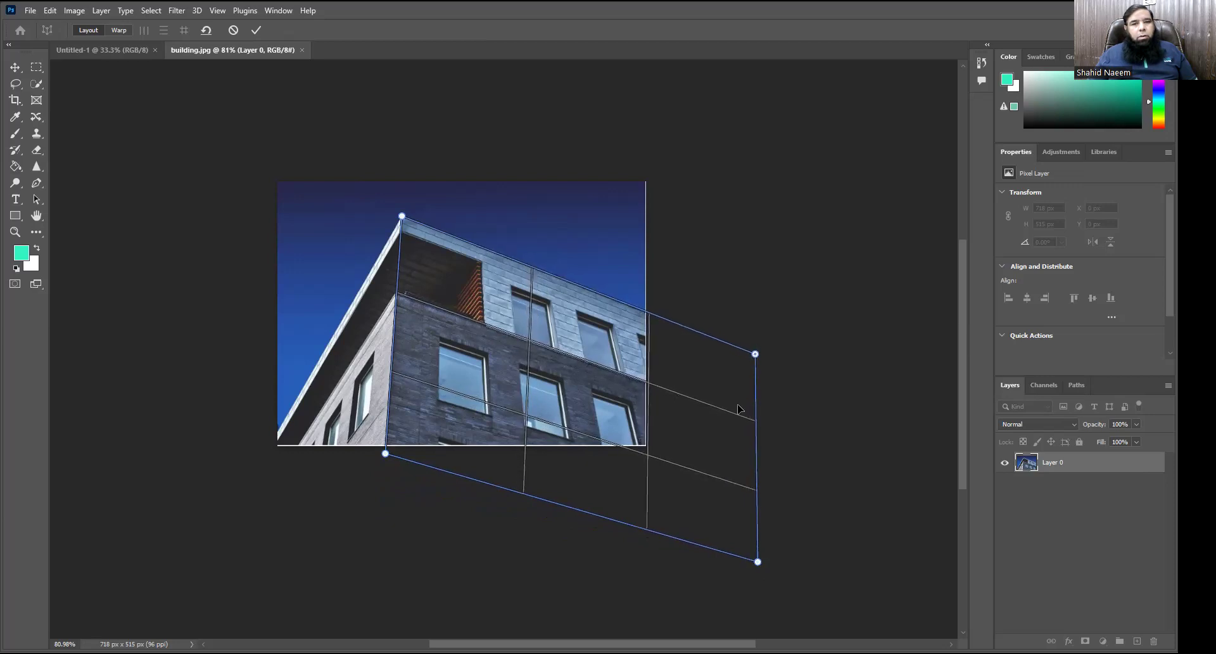
{"action": "left_click_drag", "start_coordinate": [758, 562], "coordinate": [864, 611]}
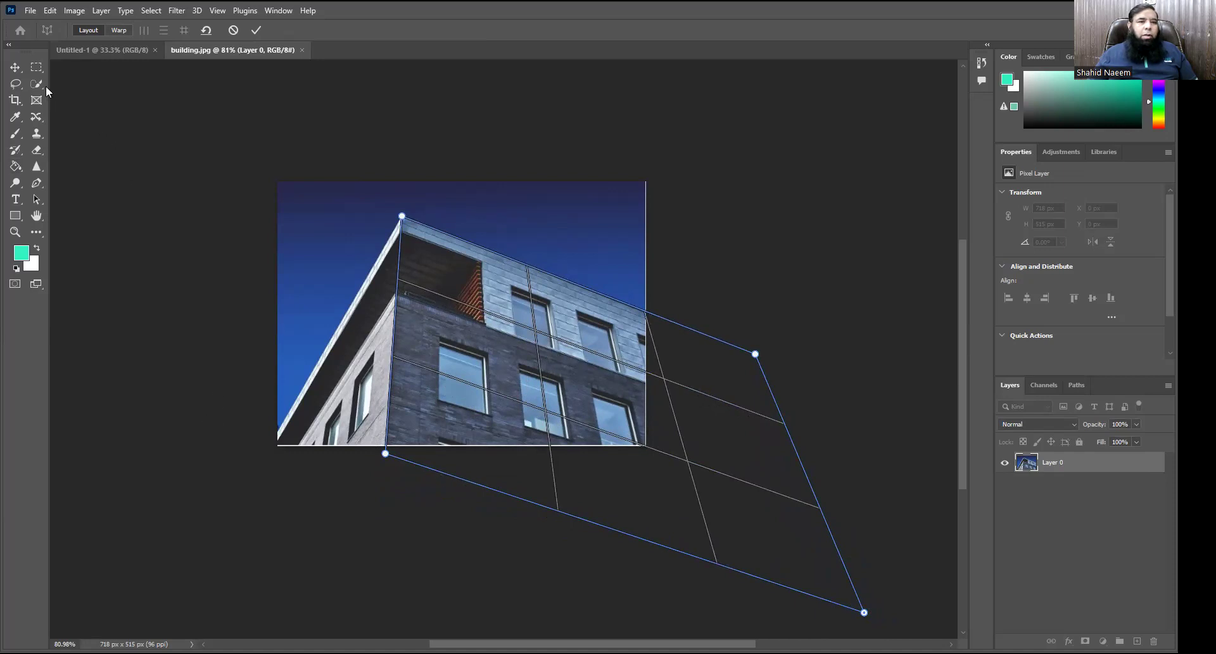
Step: Draw a second plane over the left façade, snap it to the shared building edge, and fit its outer corners to the roofline
{"action": "left_click_drag", "start_coordinate": [383, 219], "coordinate": [248, 443]}
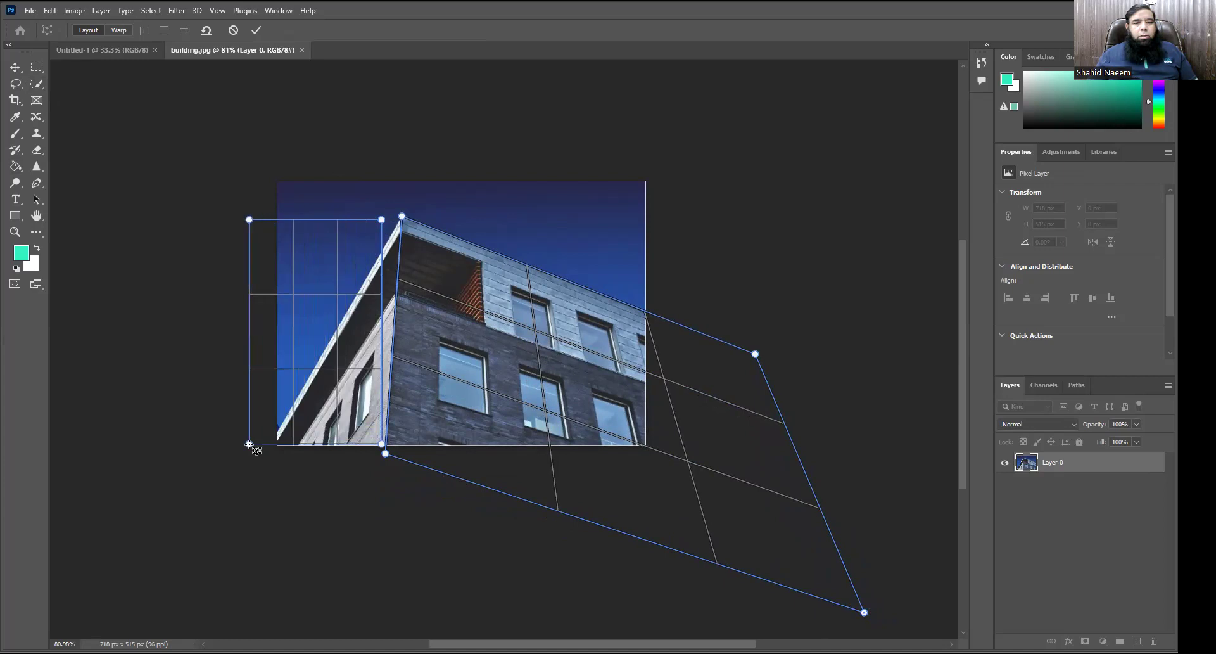
{"action": "left_click_drag", "start_coordinate": [379, 376], "coordinate": [393, 375]}
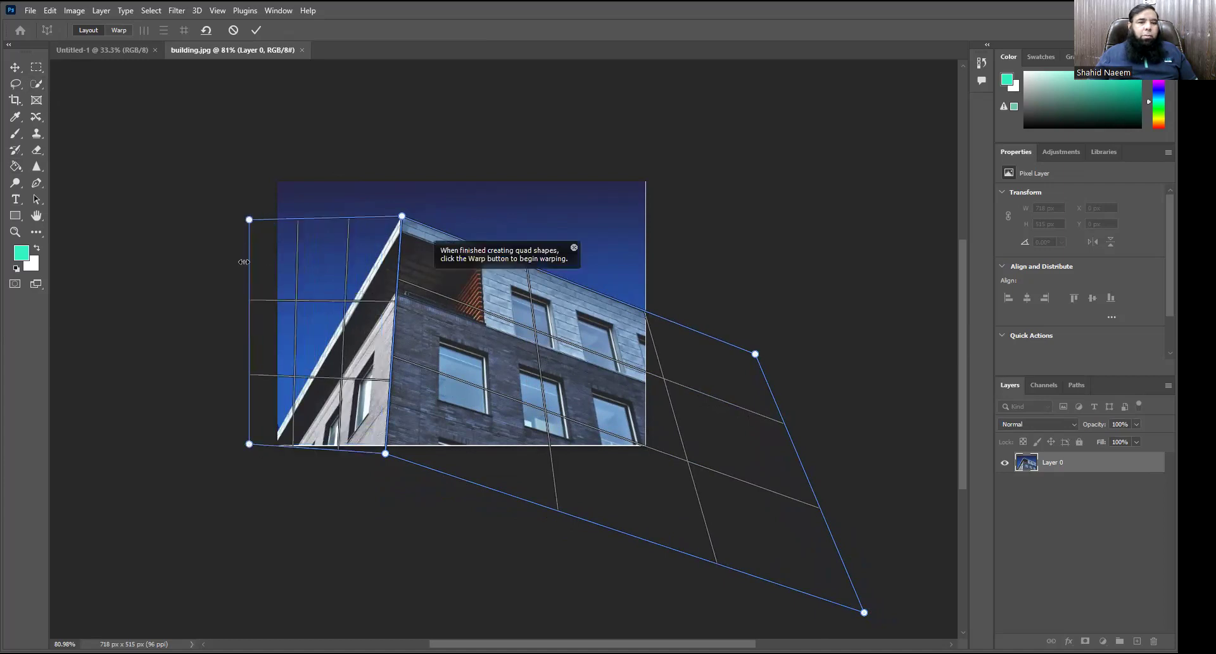
{"action": "left_click_drag", "start_coordinate": [249, 444], "coordinate": [203, 520]}
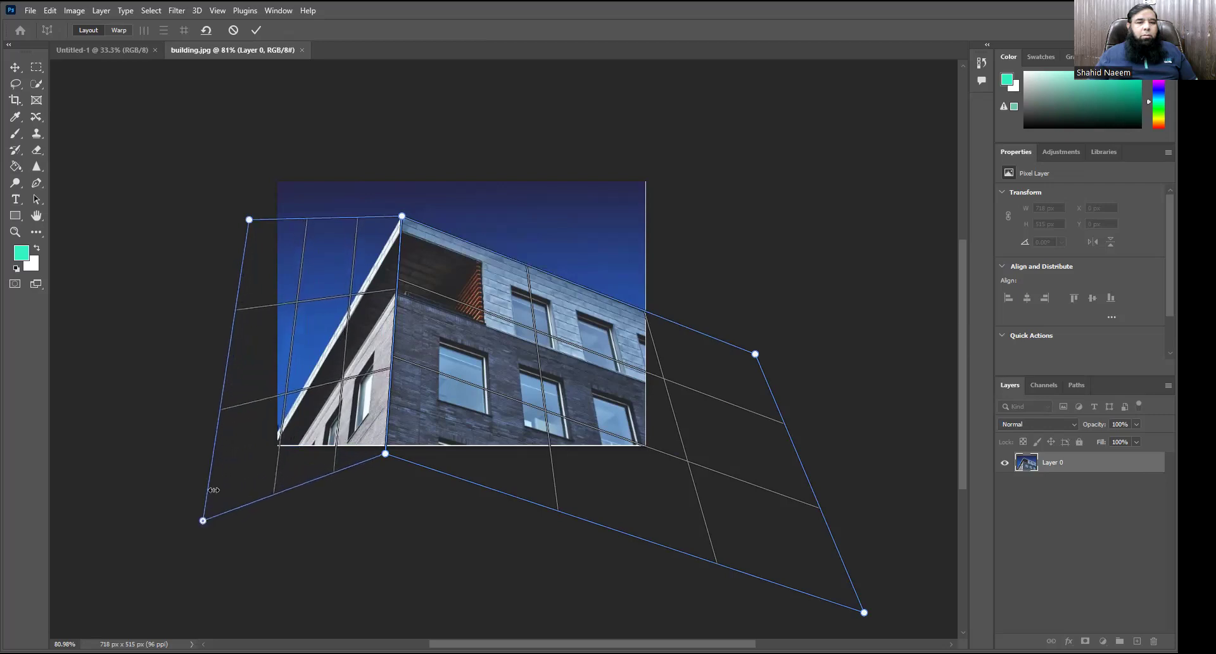
{"action": "left_click_drag", "start_coordinate": [249, 220], "coordinate": [255, 583]}
{"action": "left_click_drag", "start_coordinate": [218, 496], "coordinate": [225, 520]}
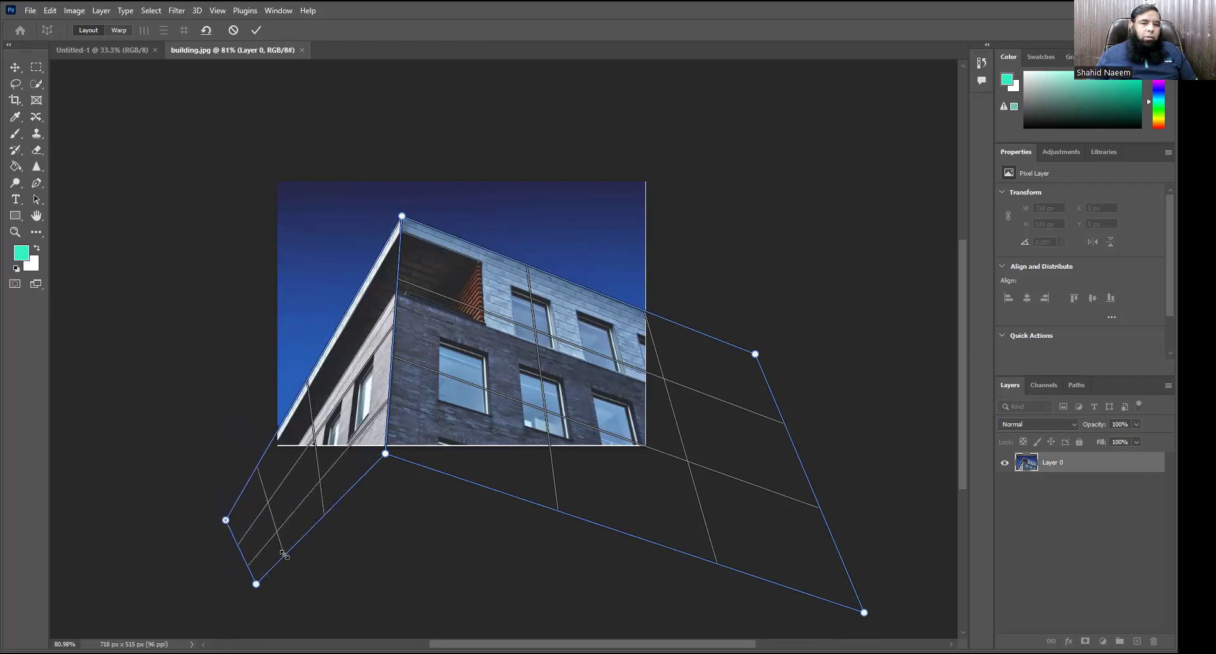
Step: Extend the left plane's outer lower corner, fine-tune its outer upper corner, and lower the bottom corner shared by both planes
{"action": "left_click_drag", "start_coordinate": [259, 591], "coordinate": [179, 623]}
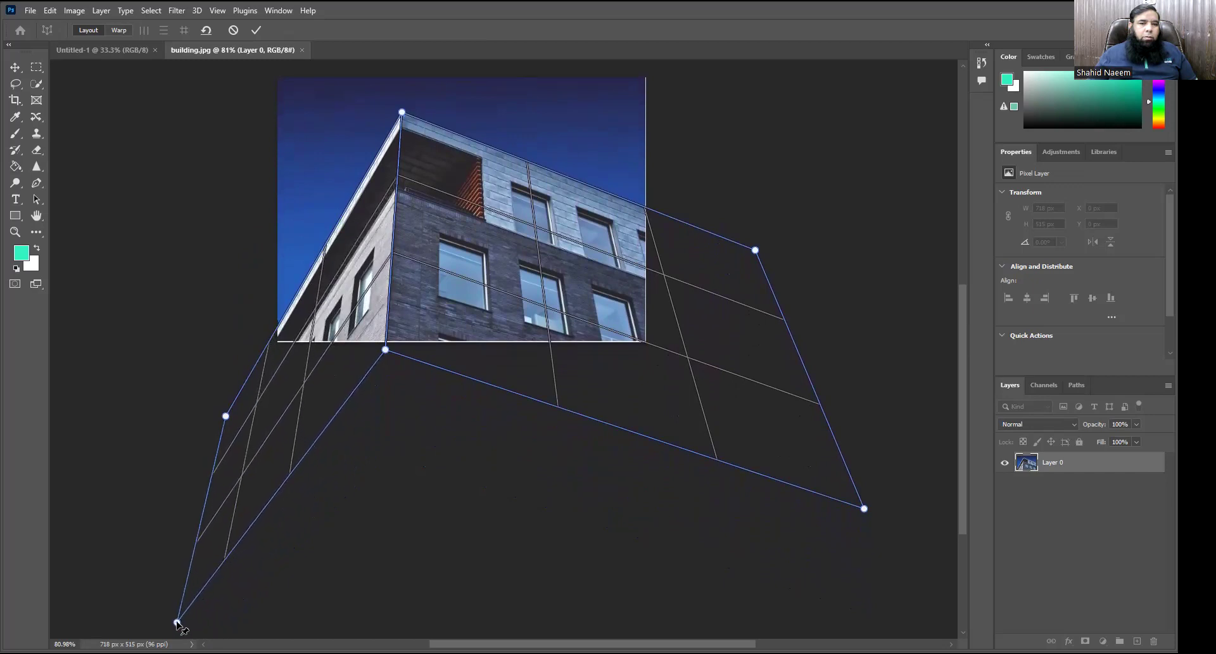
{"action": "left_click_drag", "start_coordinate": [226, 417], "coordinate": [217, 434]}
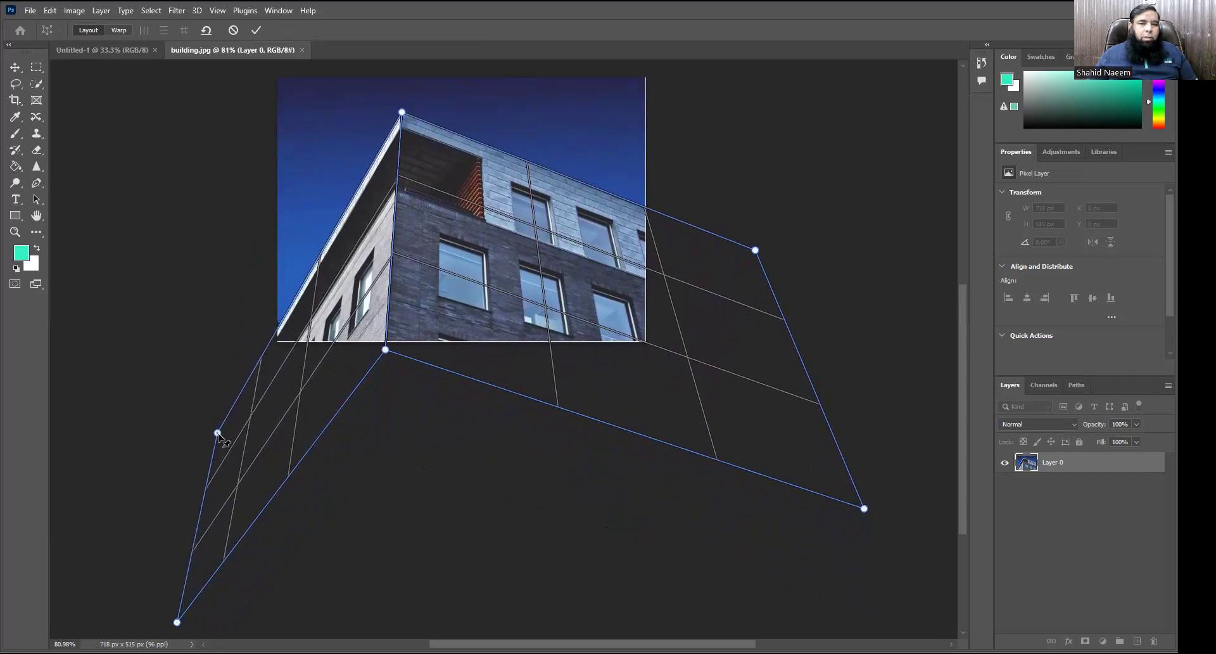
{"action": "left_click_drag", "start_coordinate": [385, 350], "coordinate": [382, 382]}
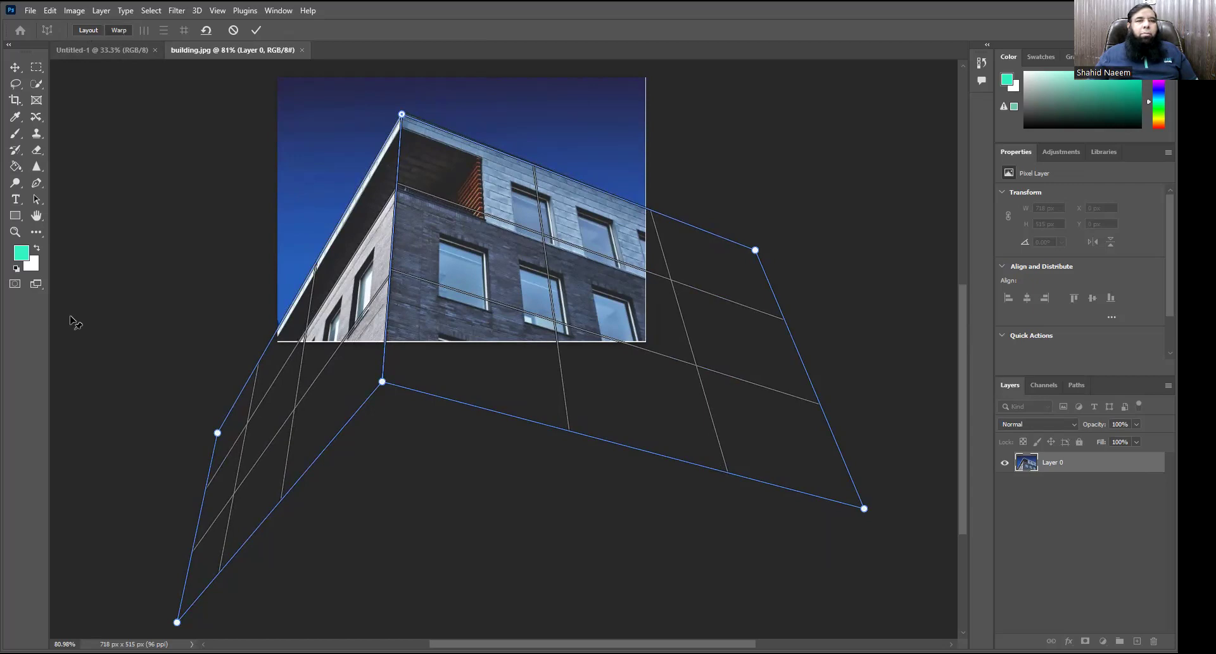
Step: Switch to warping and move the pins at the roof peak, the left façade's outer upper corner and the shared lower corner
{"action": "key", "text": "w"}
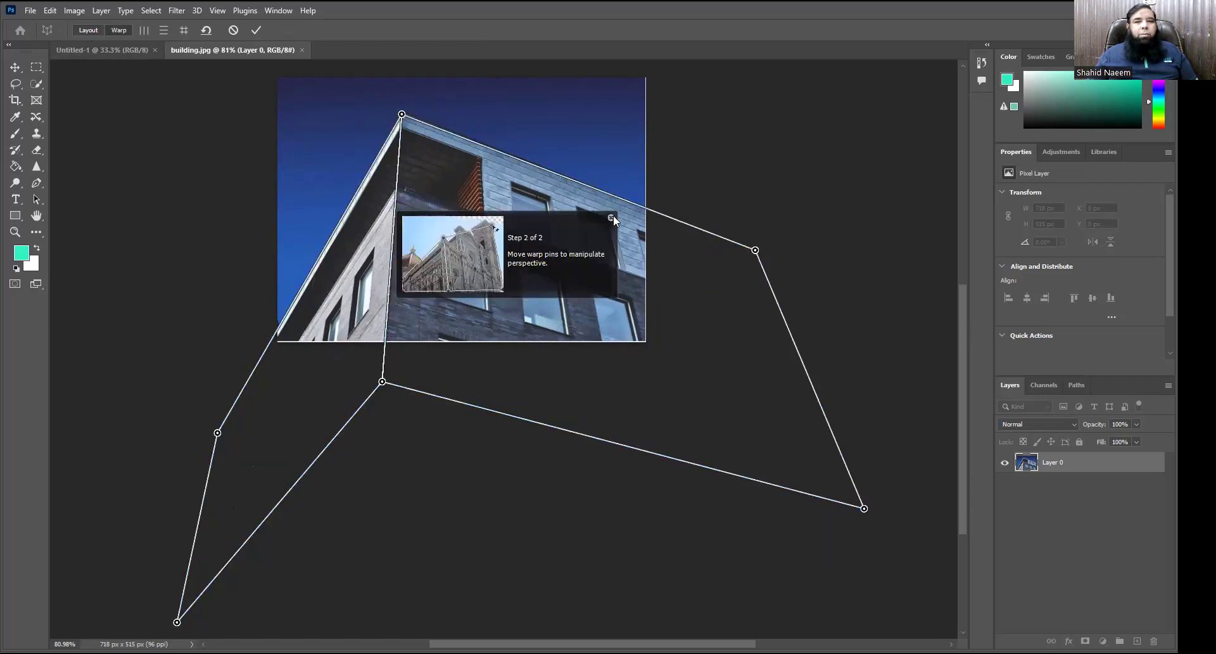
{"action": "mouse_move", "coordinate": [402, 114]}
{"action": "left_mouse_down"}
{"action": "mouse_move", "coordinate": [404, 140]}
{"action": "mouse_move", "coordinate": [332, 167]}
{"action": "mouse_move", "coordinate": [444, 174]}
{"action": "mouse_move", "coordinate": [420, 163]}
{"action": "mouse_move", "coordinate": [402, 91]}
{"action": "left_mouse_up"}
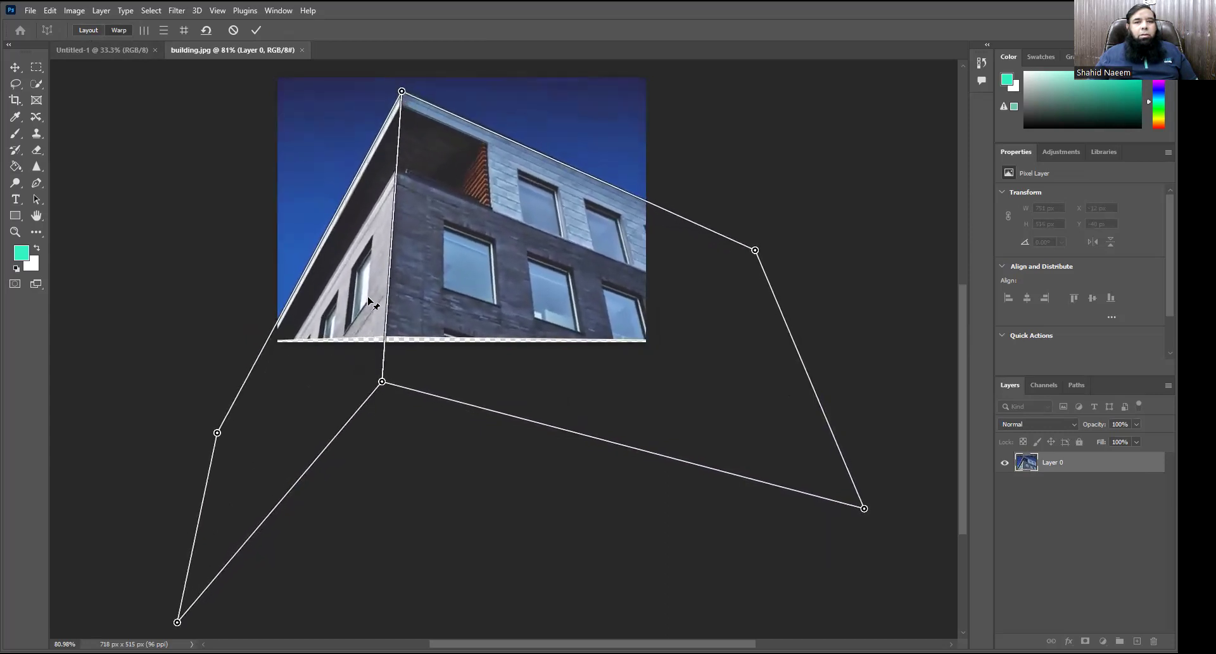
{"action": "left_click_drag", "start_coordinate": [217, 432], "coordinate": [184, 381]}
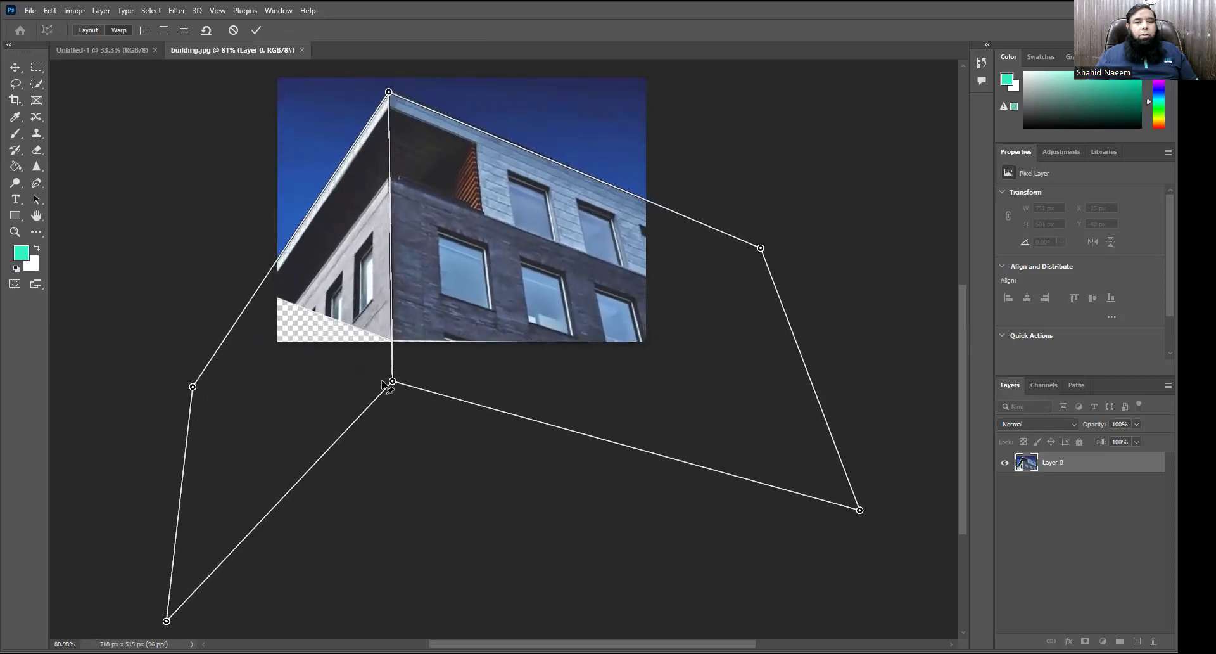
{"action": "left_click_drag", "start_coordinate": [392, 382], "coordinate": [318, 470]}
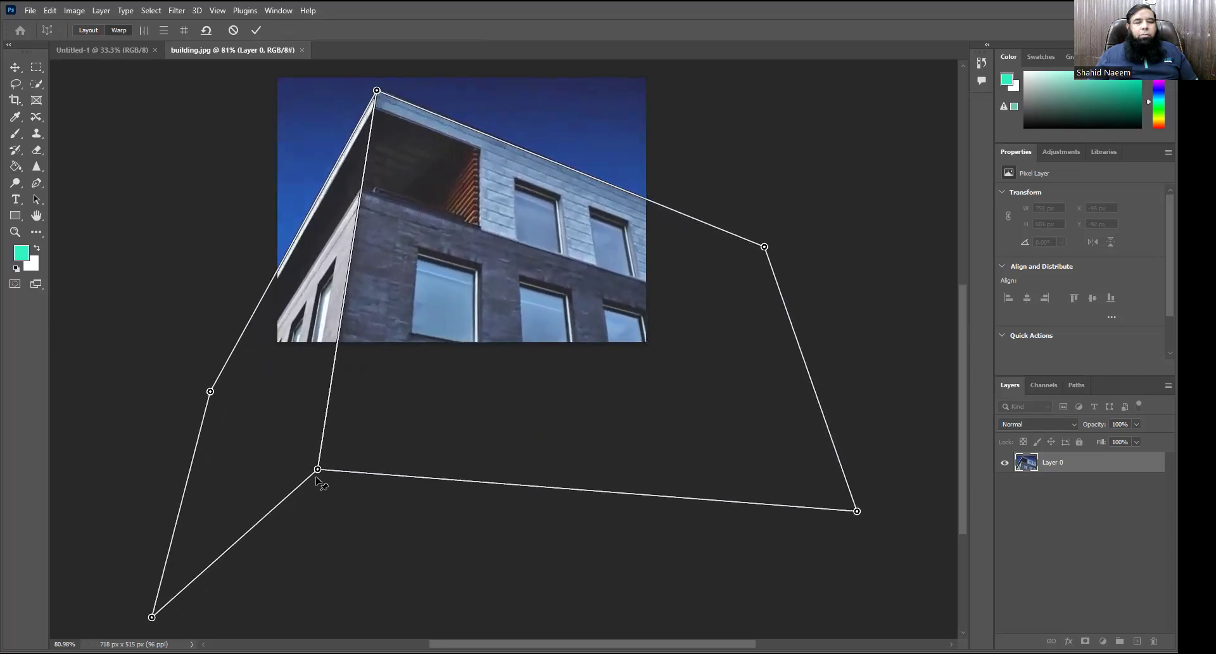
Step: Raise the right façade's outer upper pin, pull its outer lower pin outward and down, and commit the Perspective Warp
{"action": "left_click_drag", "start_coordinate": [764, 246], "coordinate": [785, 178]}
{"action": "left_click_drag", "start_coordinate": [860, 513], "coordinate": [950, 565]}
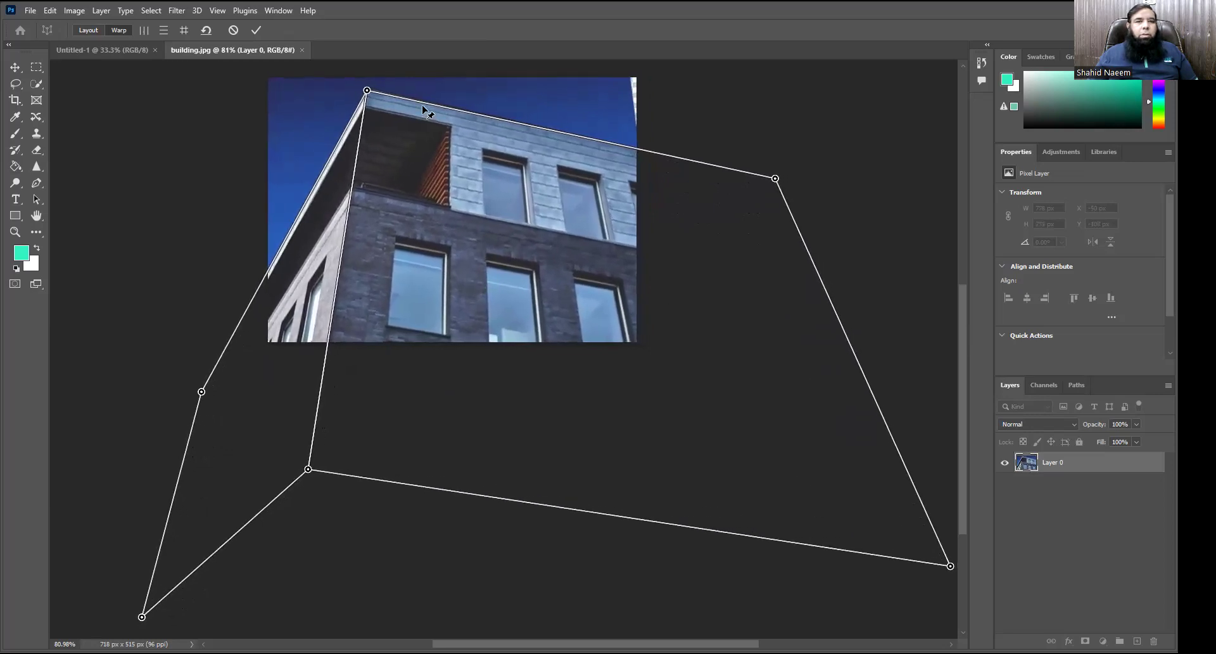
{"action": "left_click", "coordinate": [257, 29]}
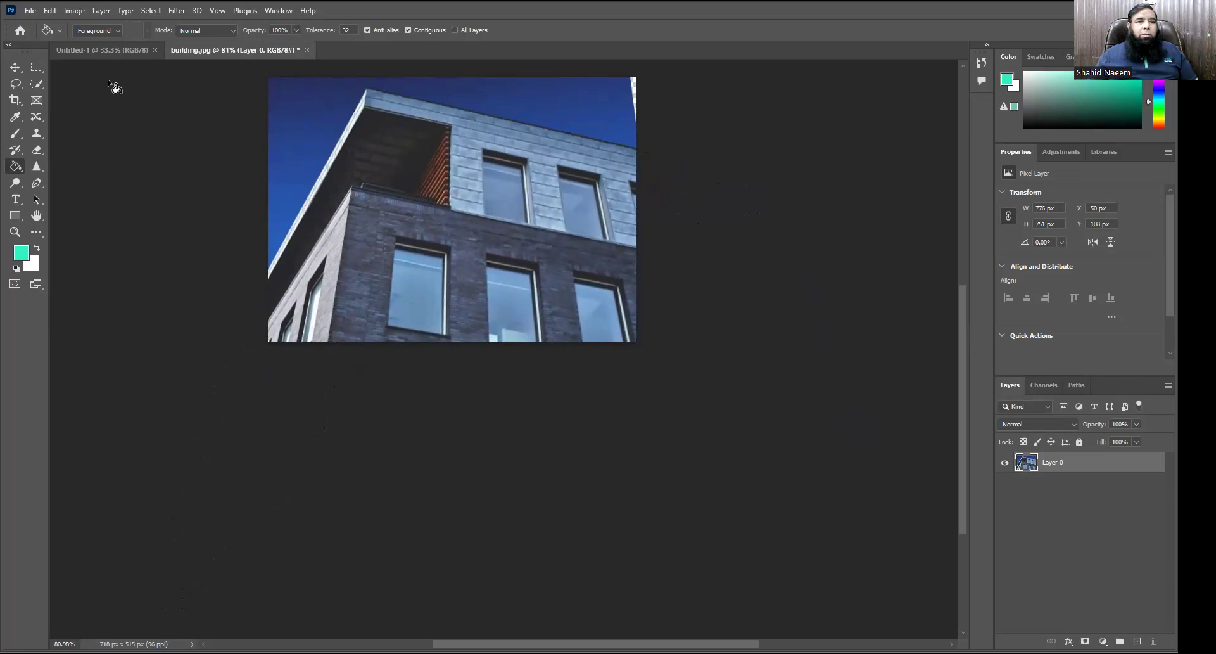
Step: Lasso the empty area in the photo's upper-right sky, fill it with Content-Aware at 100% opacity, and deselect
{"action": "left_click", "coordinate": [36, 83]}
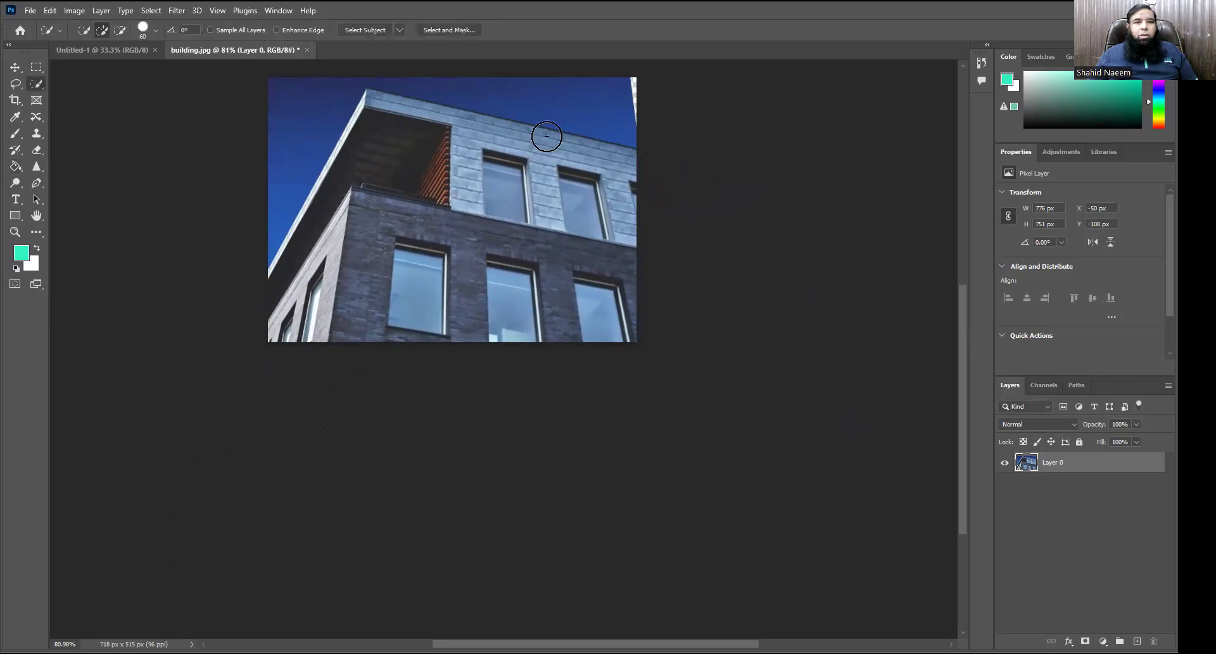
{"action": "left_click", "coordinate": [17, 85]}
{"action": "mouse_move", "coordinate": [603, 96]}
{"action": "left_mouse_down"}
{"action": "mouse_move", "coordinate": [615, 72]}
{"action": "mouse_move", "coordinate": [653, 77]}
{"action": "mouse_move", "coordinate": [663, 100]}
{"action": "mouse_move", "coordinate": [639, 134]}
{"action": "mouse_move", "coordinate": [603, 99]}
{"action": "left_mouse_up"}
{"action": "key", "text": "shift"}
{"action": "key", "text": "shift+F5"}
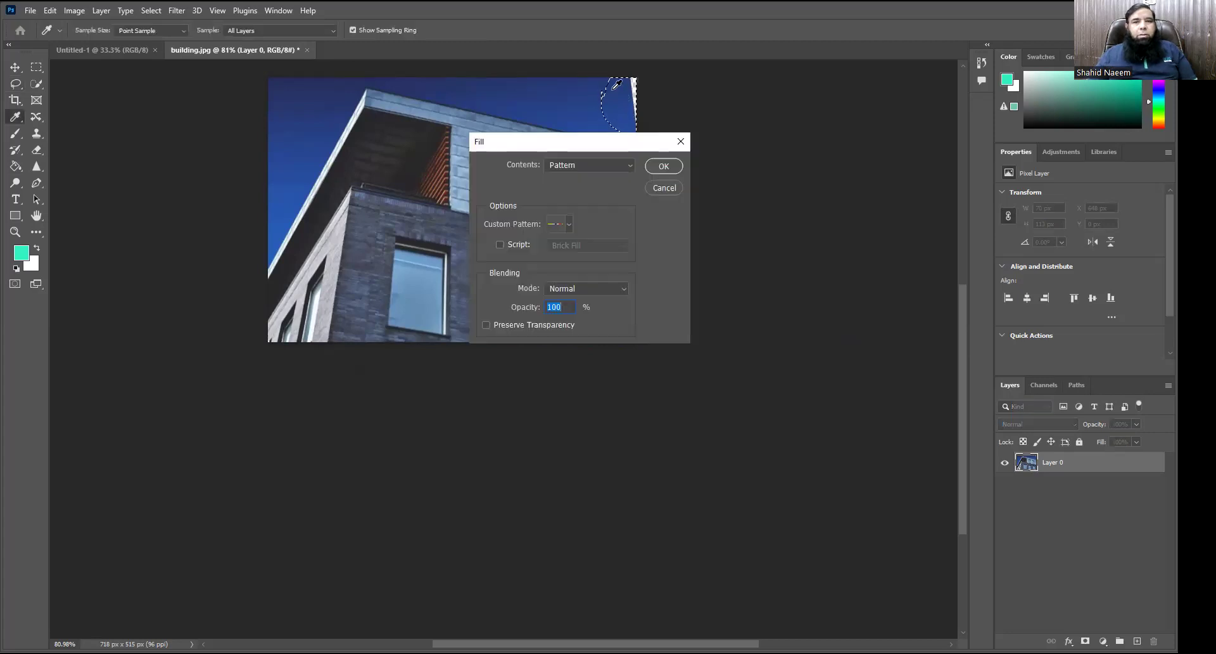
{"action": "left_click", "coordinate": [608, 164]}
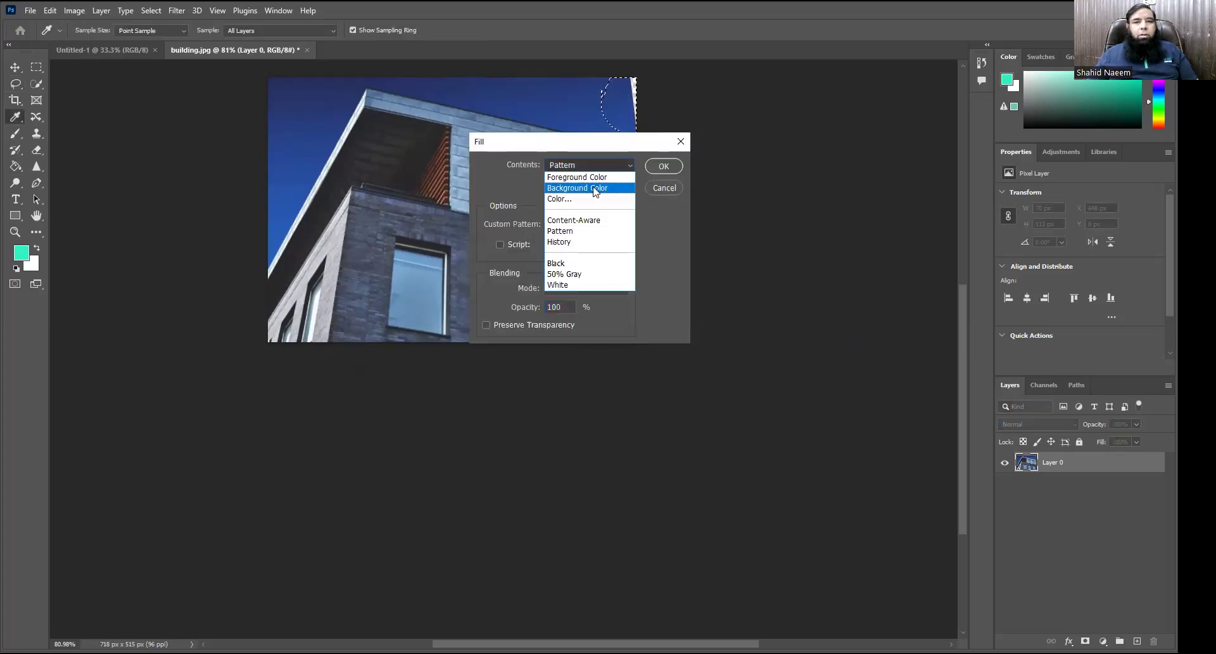
{"action": "left_click", "coordinate": [584, 222]}
{"action": "left_click", "coordinate": [675, 167]}
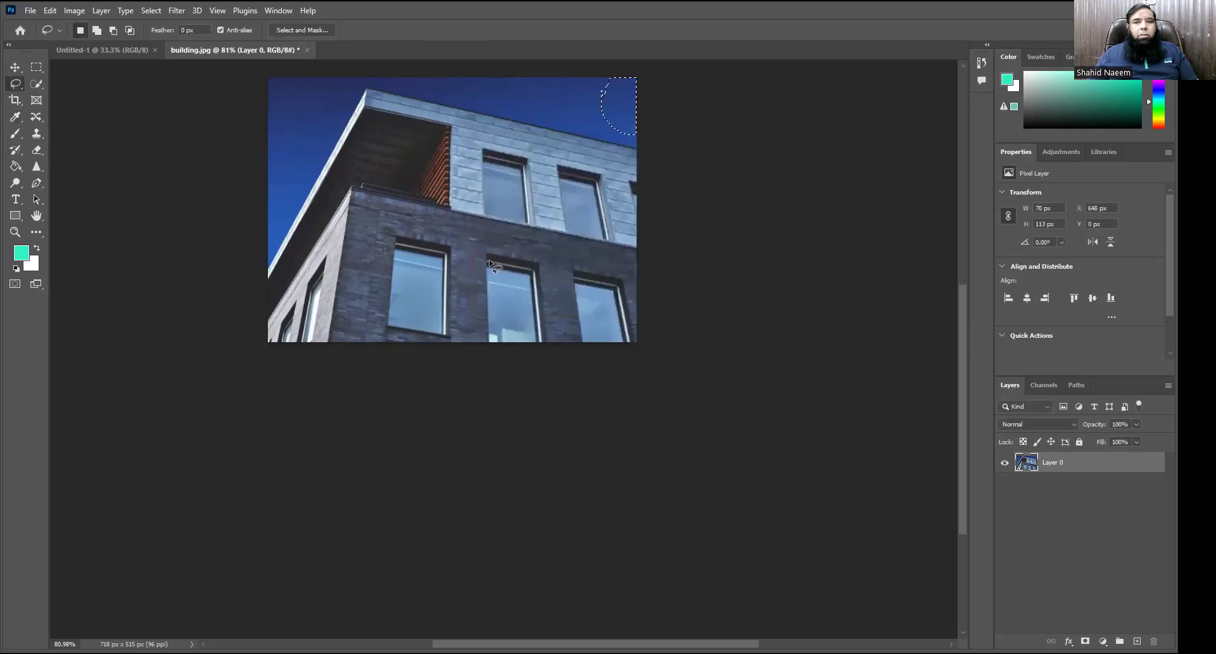
{"action": "key", "text": "ctrl+d"}
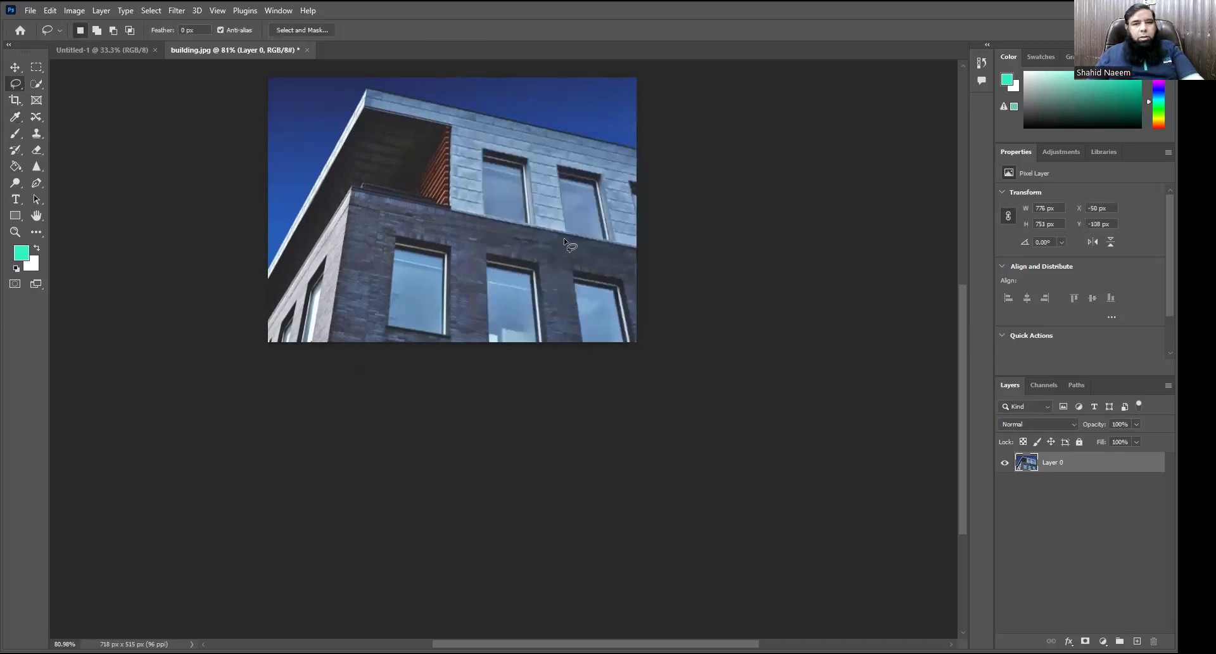
{"action": "scroll", "coordinate": [564, 242], "scroll_direction": "up", "scroll_amount": 3}
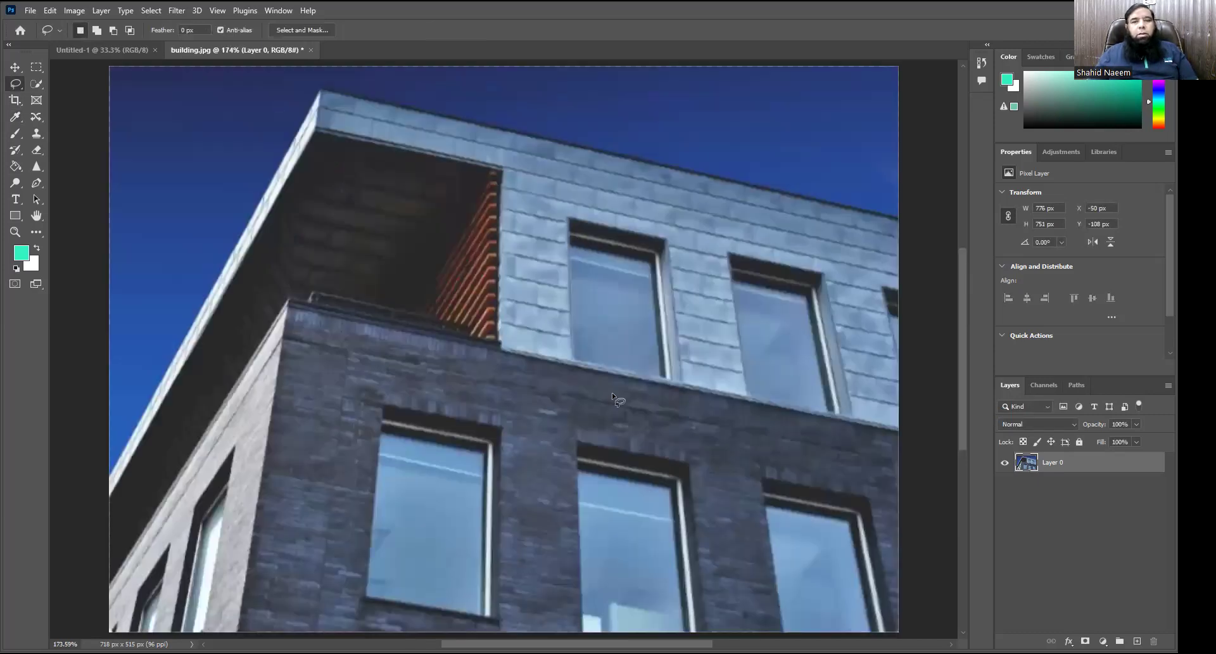
Step: Try to open the original building.jpg from the Downloads folder alongside the warped version
{"action": "scroll", "coordinate": [553, 275], "scroll_direction": "down", "scroll_amount": 1}
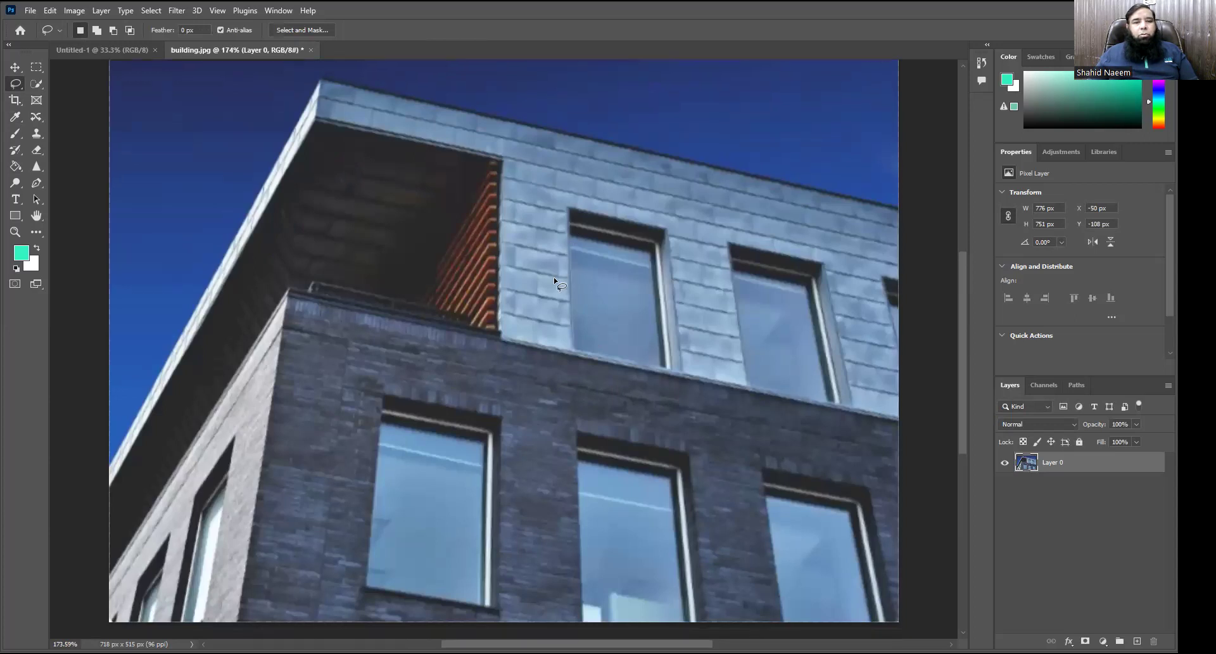
{"action": "scroll", "coordinate": [553, 276], "scroll_direction": "up", "scroll_amount": 1}
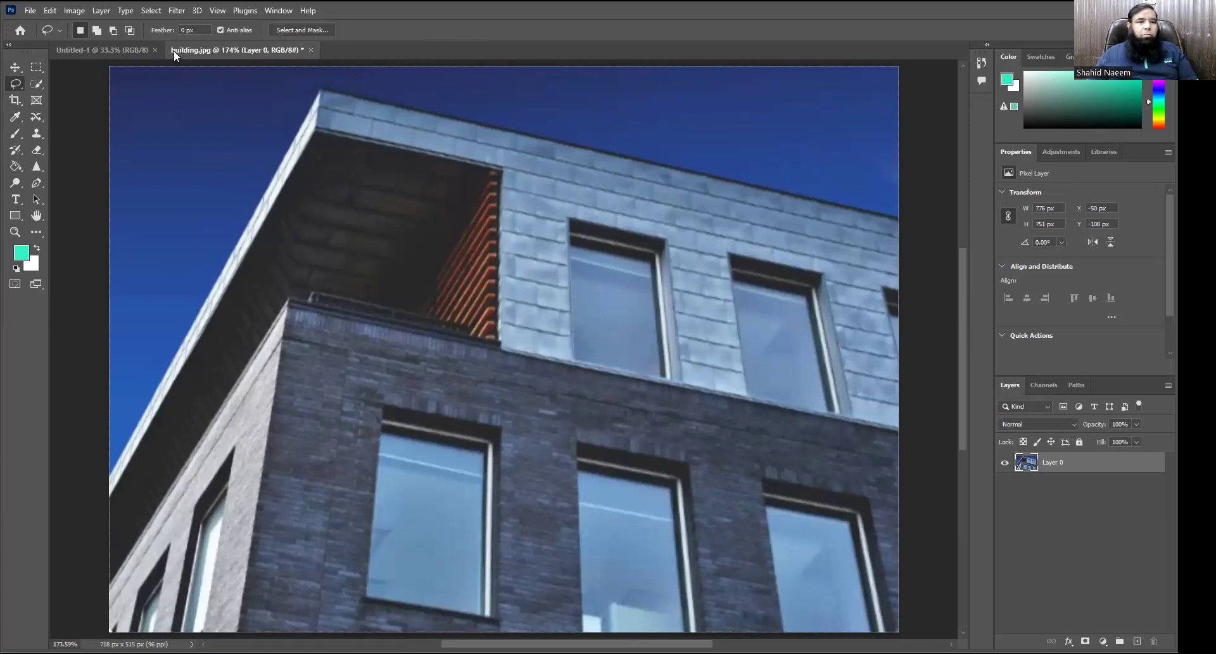
{"action": "left_click", "coordinate": [28, 11]}
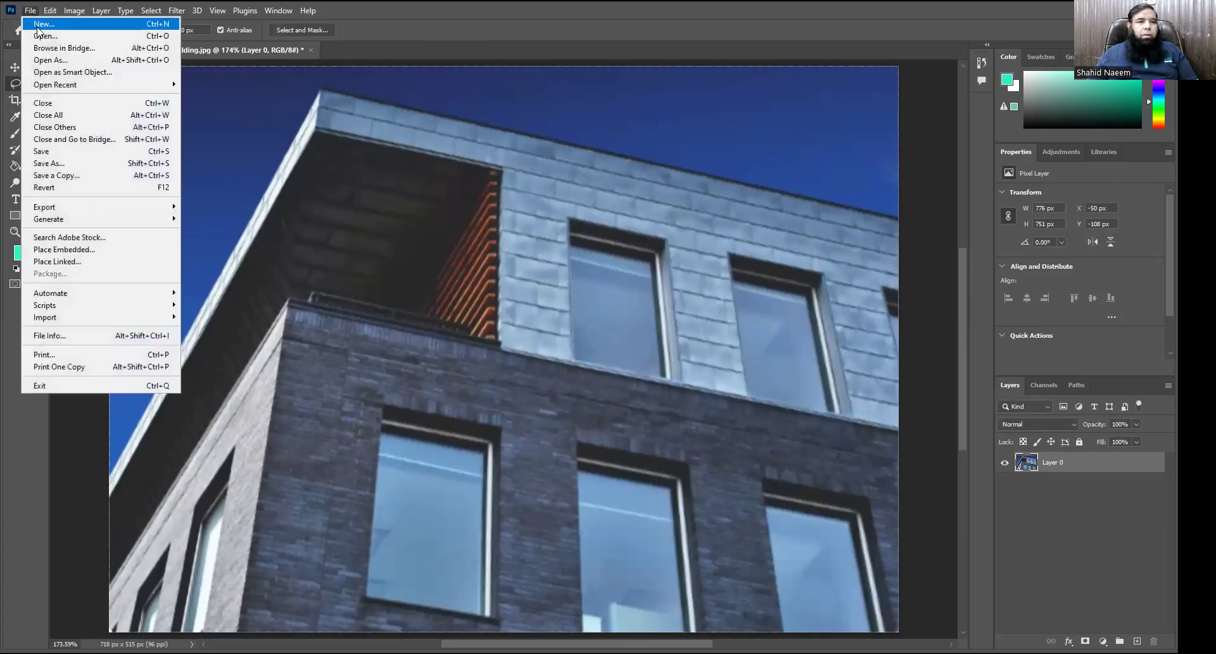
{"action": "left_click", "coordinate": [39, 34]}
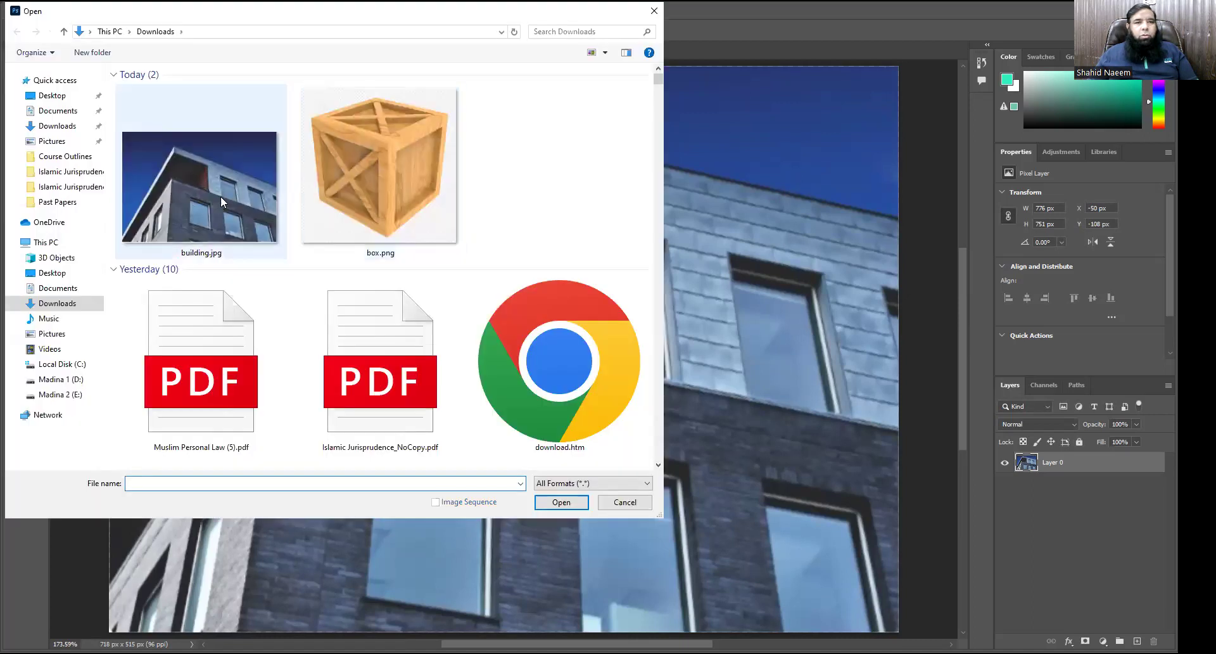
{"action": "left_click", "coordinate": [215, 199]}
{"action": "double_click", "coordinate": [215, 200]}
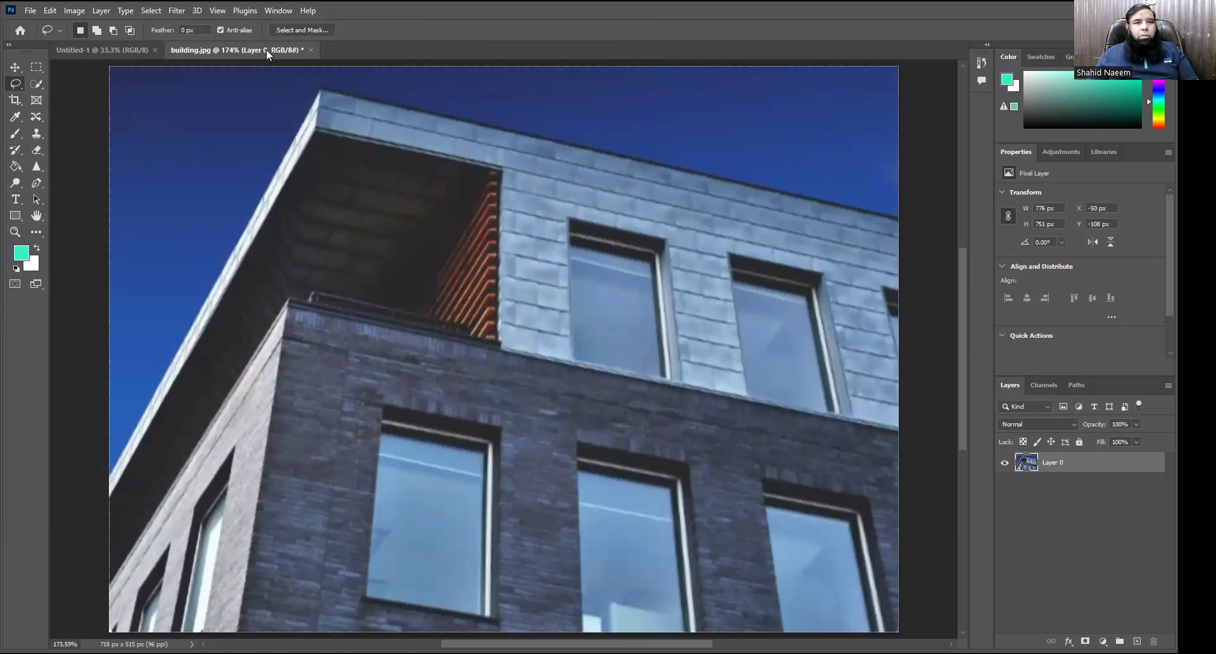
Step: Close the blank Untitled-1 document, leaving only the edited building photo open
{"action": "left_click", "coordinate": [107, 49]}
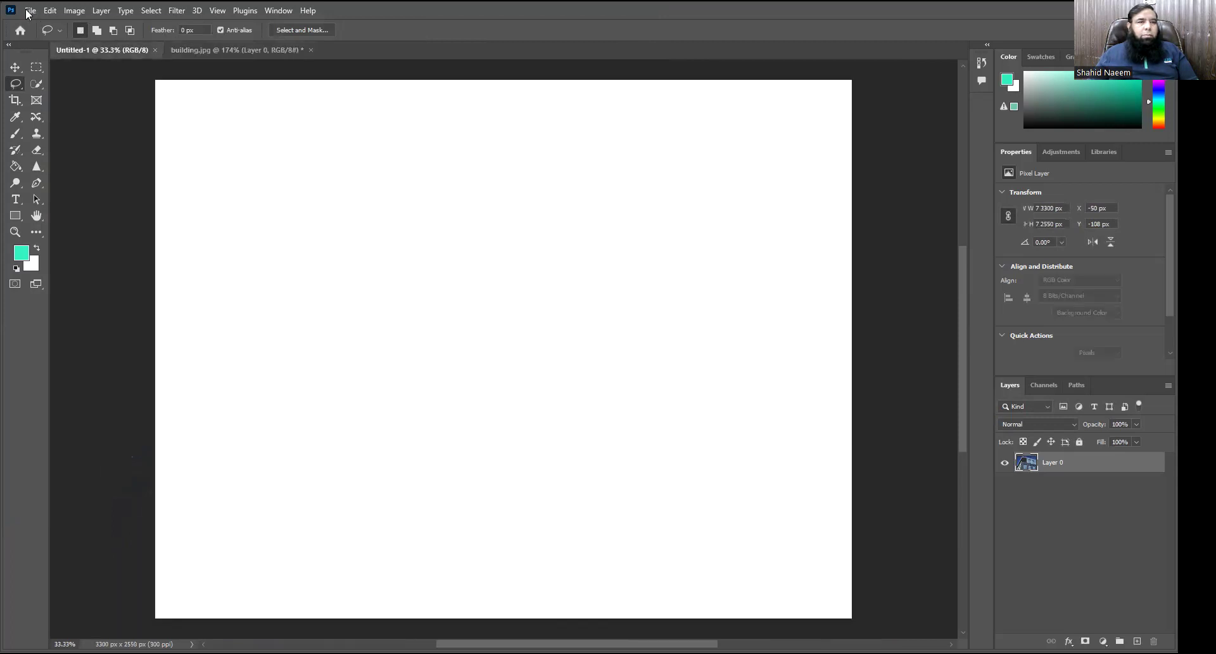
{"action": "left_click", "coordinate": [29, 10]}
{"action": "left_click", "coordinate": [553, 169]}
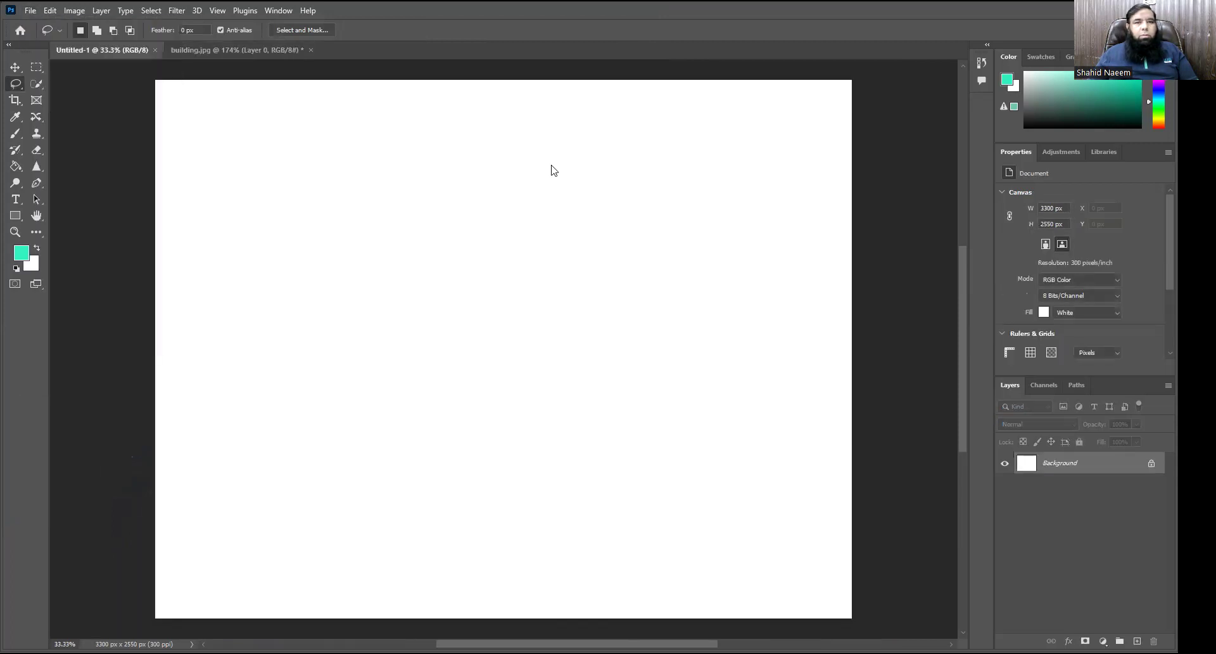
{"action": "left_click", "coordinate": [158, 50]}
Step: Export the warped building photo as a PNG named building2.png in the Downloads folder
{"action": "left_click", "coordinate": [30, 11]}
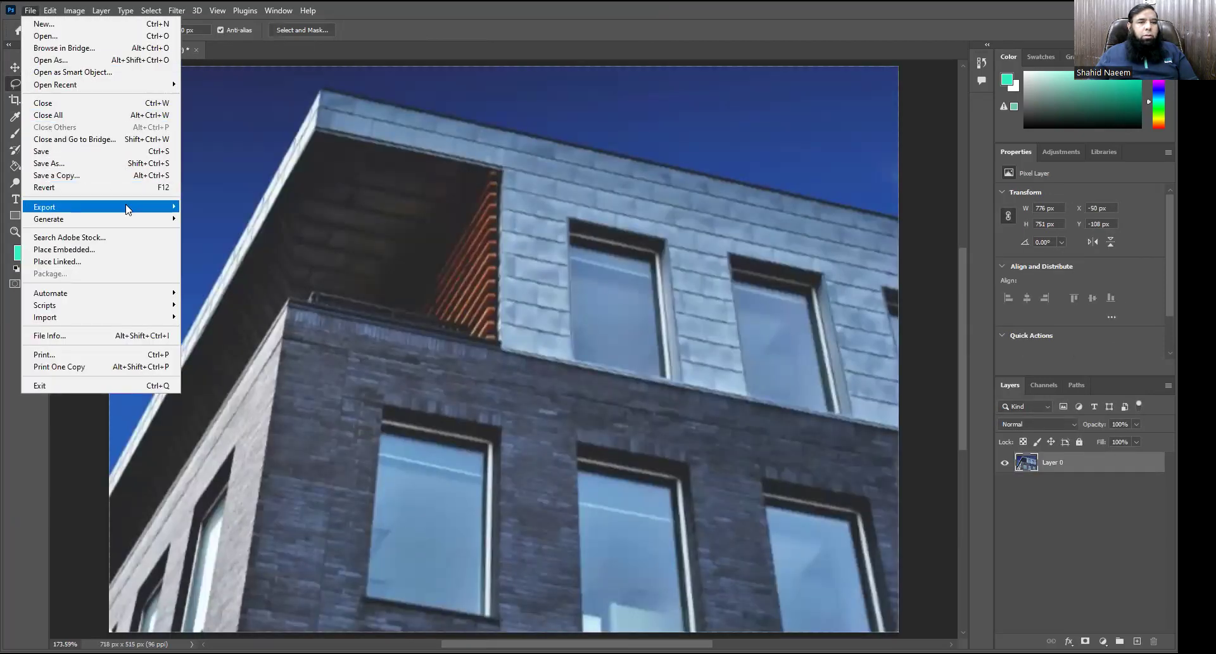
{"action": "mouse_move", "coordinate": [129, 210]}
{"action": "left_click", "coordinate": [214, 211]}
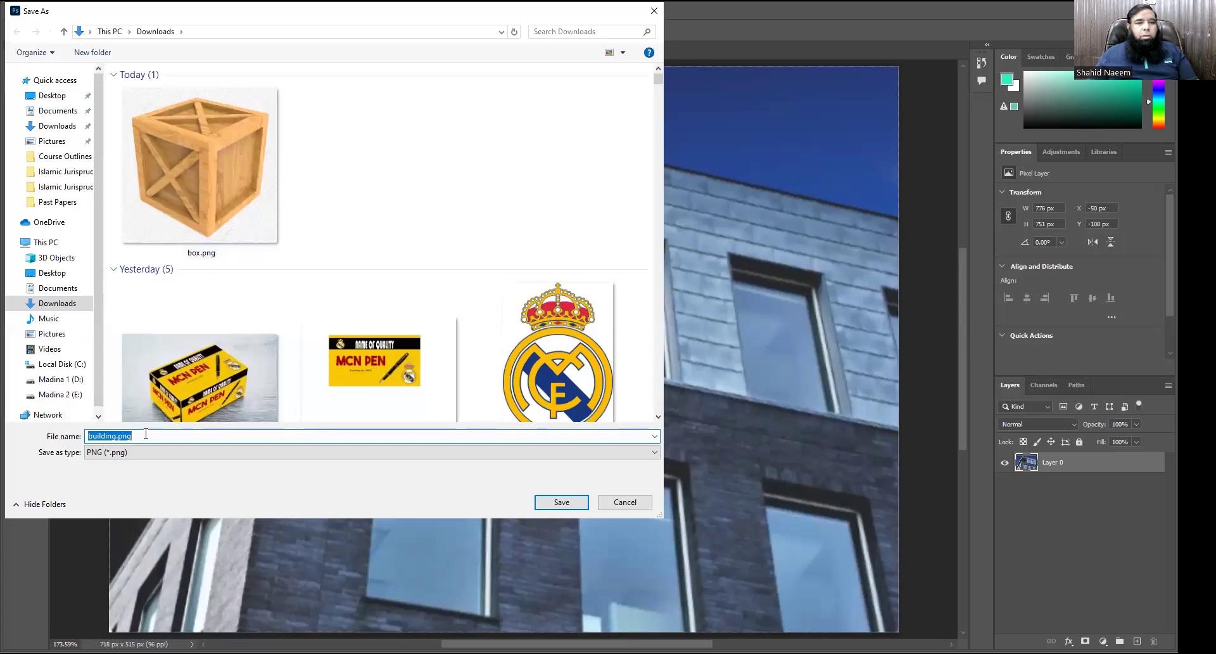
{"action": "left_click", "coordinate": [146, 433]}
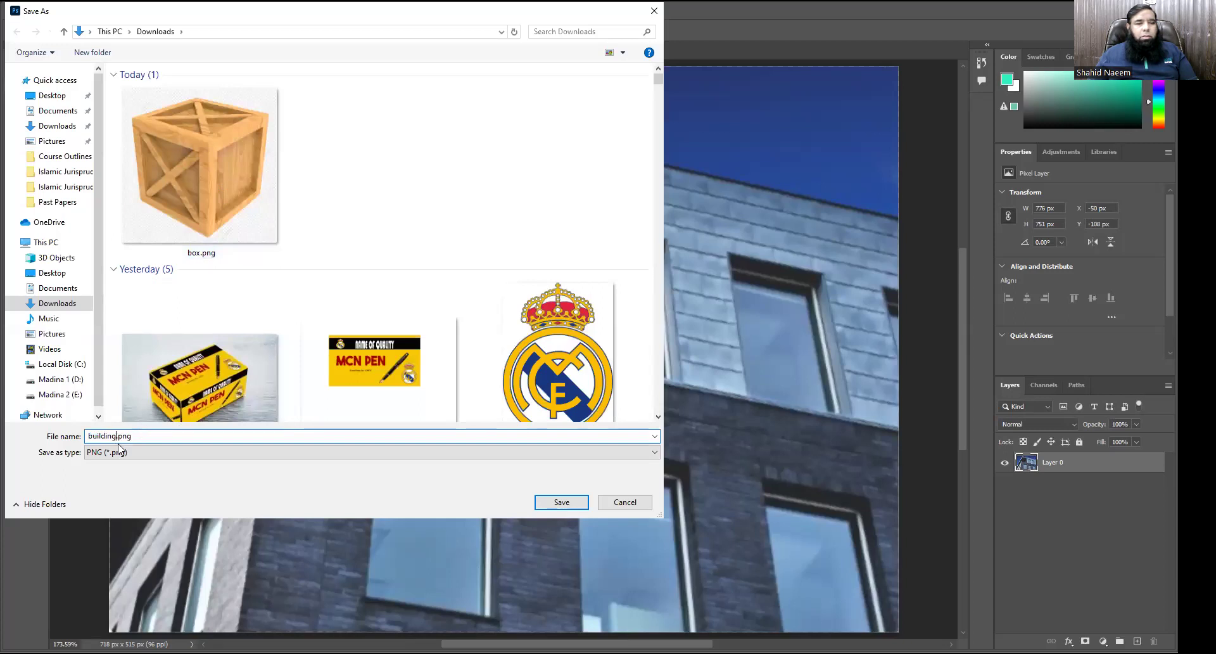
{"action": "type", "text": "2"}
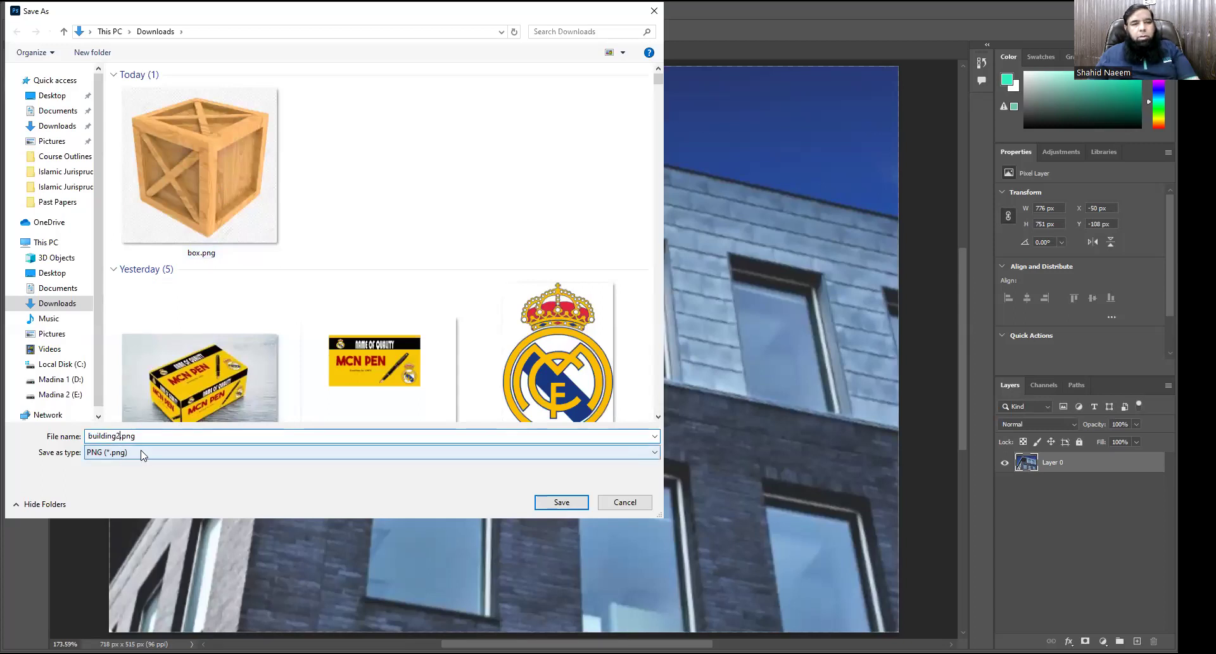
{"action": "left_click", "coordinate": [561, 502]}
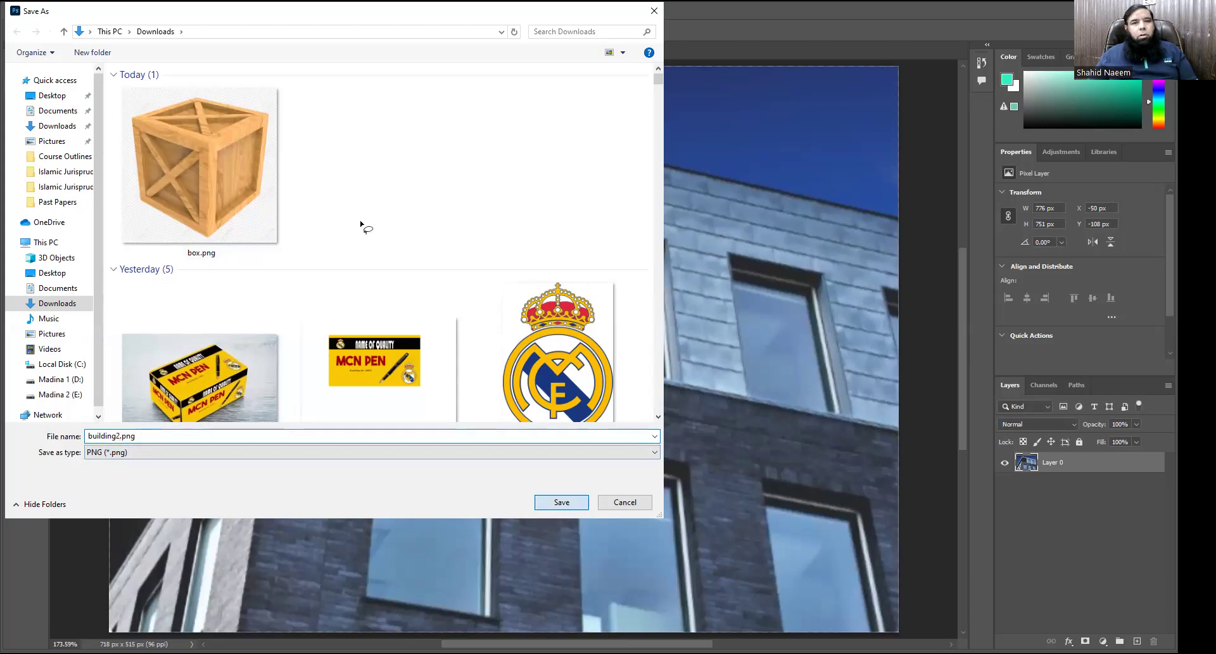
Step: Close building.jpg without saving its changes and create a new blank 3300 x 2550 px document at 300 ppi
{"action": "left_click", "coordinate": [31, 10]}
{"action": "left_click", "coordinate": [44, 102]}
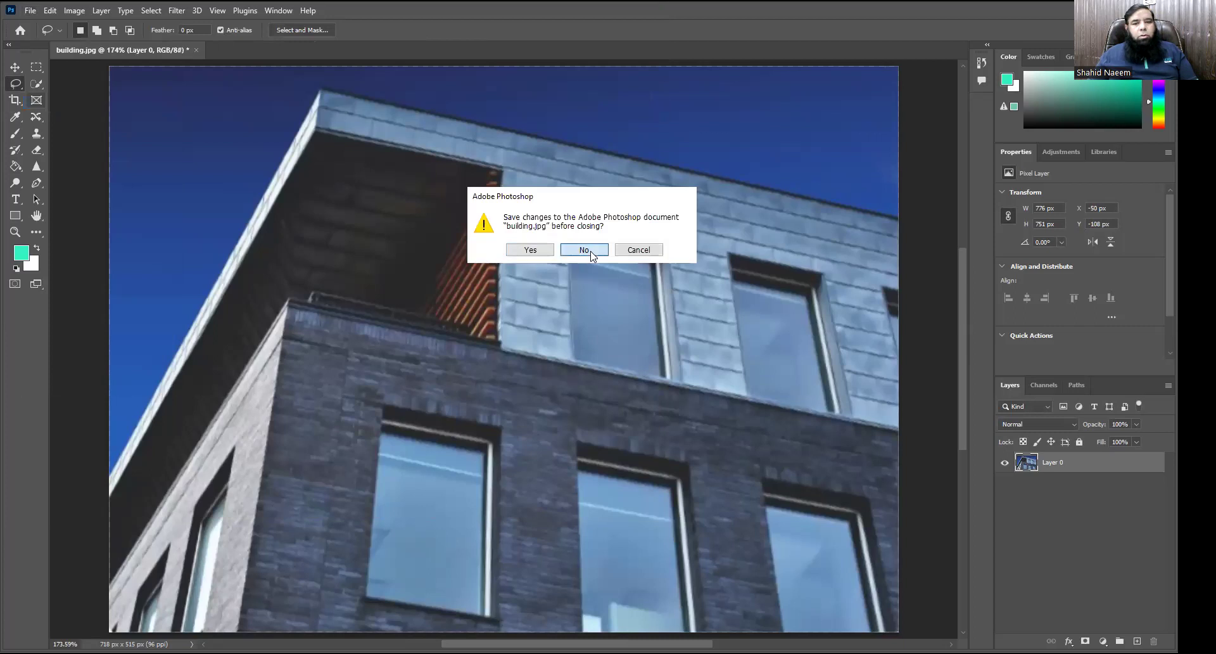
{"action": "left_click", "coordinate": [580, 249]}
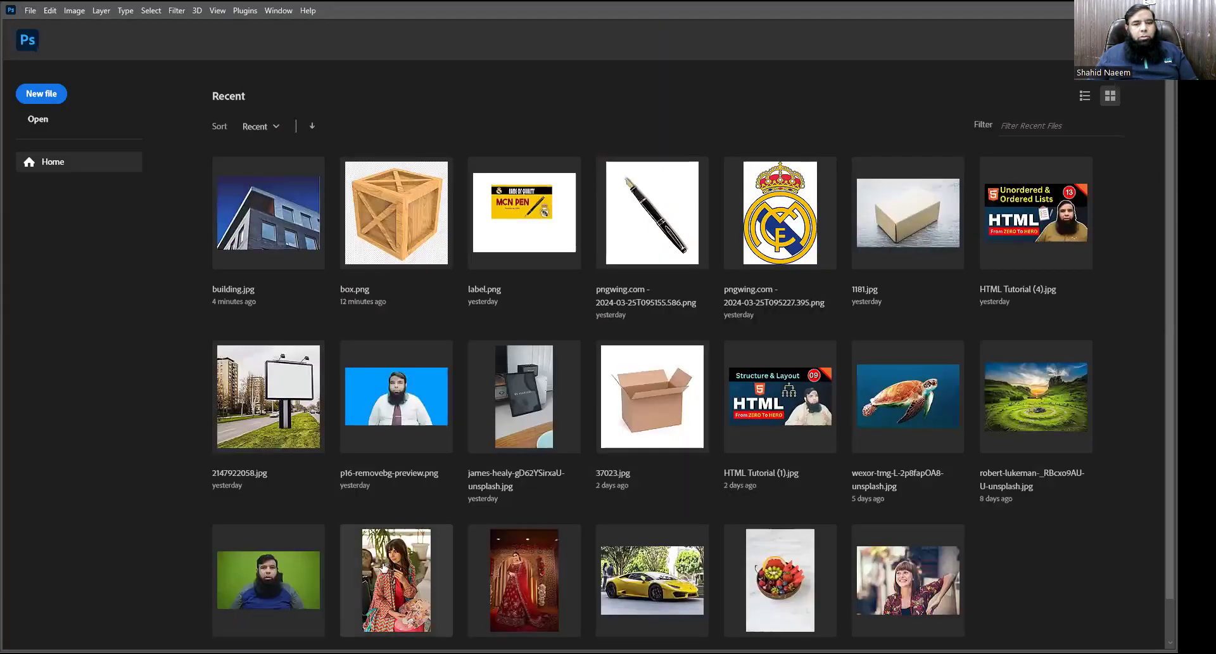
{"action": "left_click", "coordinate": [42, 93]}
{"action": "left_click", "coordinate": [834, 518]}
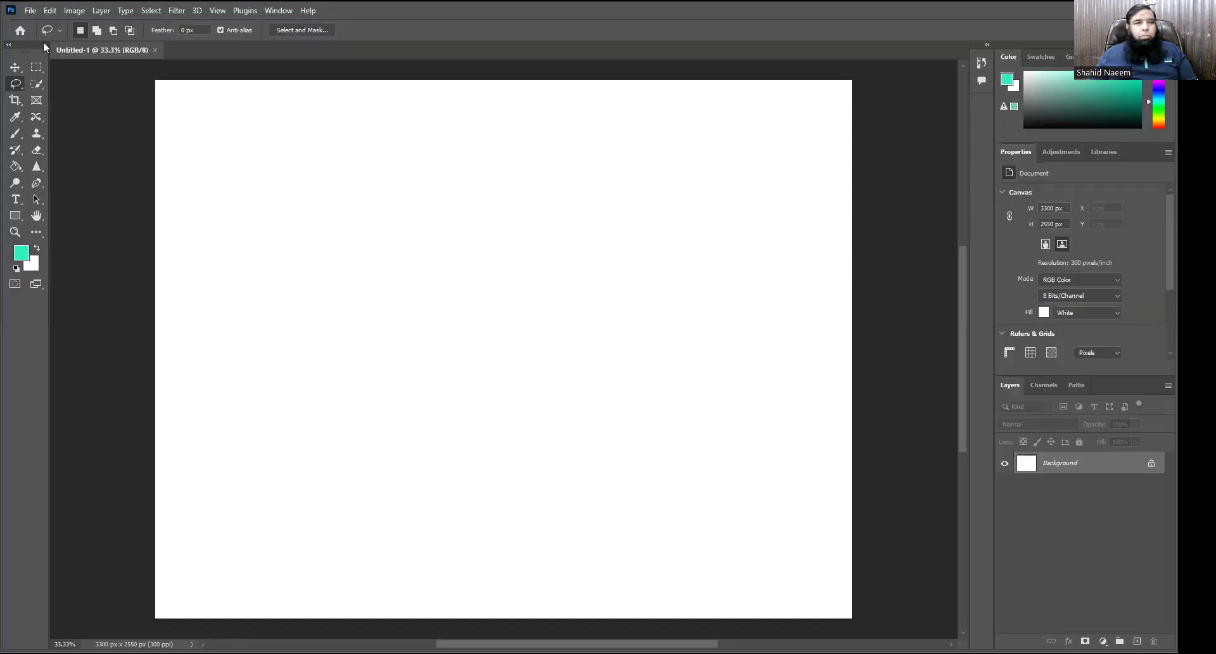
Step: Open building2.png and the original building.jpg together from the Downloads folder
{"action": "left_click", "coordinate": [35, 14]}
{"action": "left_click", "coordinate": [38, 36]}
{"action": "left_click", "coordinate": [397, 214]}
{"action": "left_click", "coordinate": [252, 208], "text": "ctrl"}
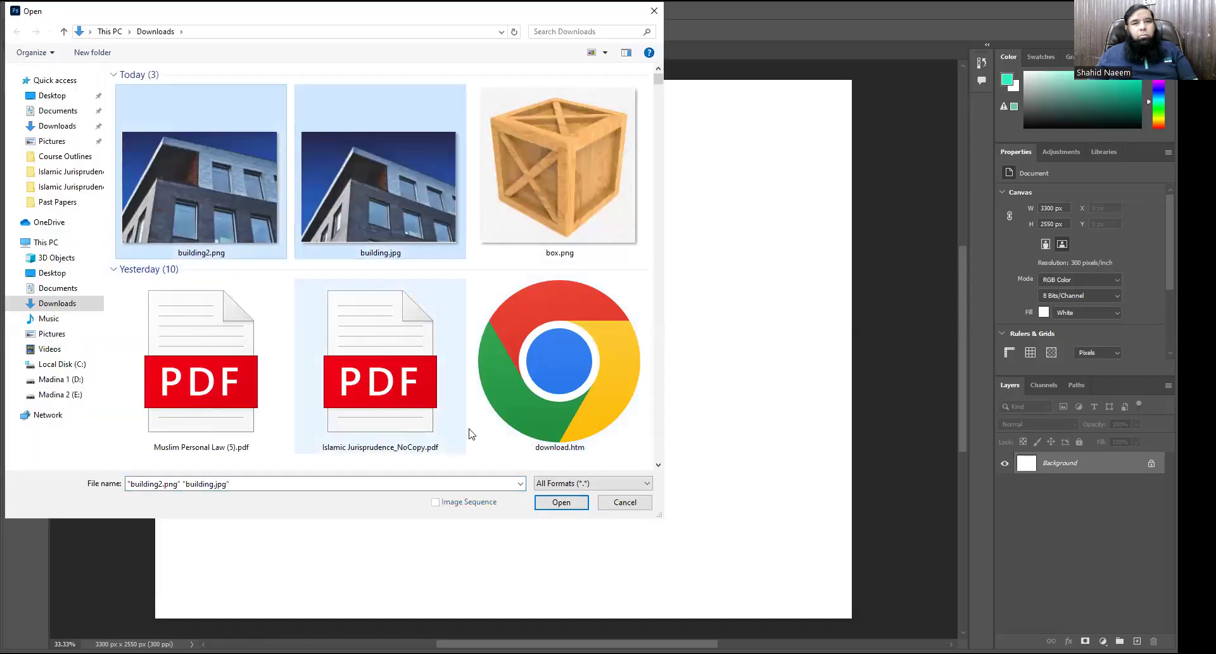
{"action": "left_click", "coordinate": [550, 502]}
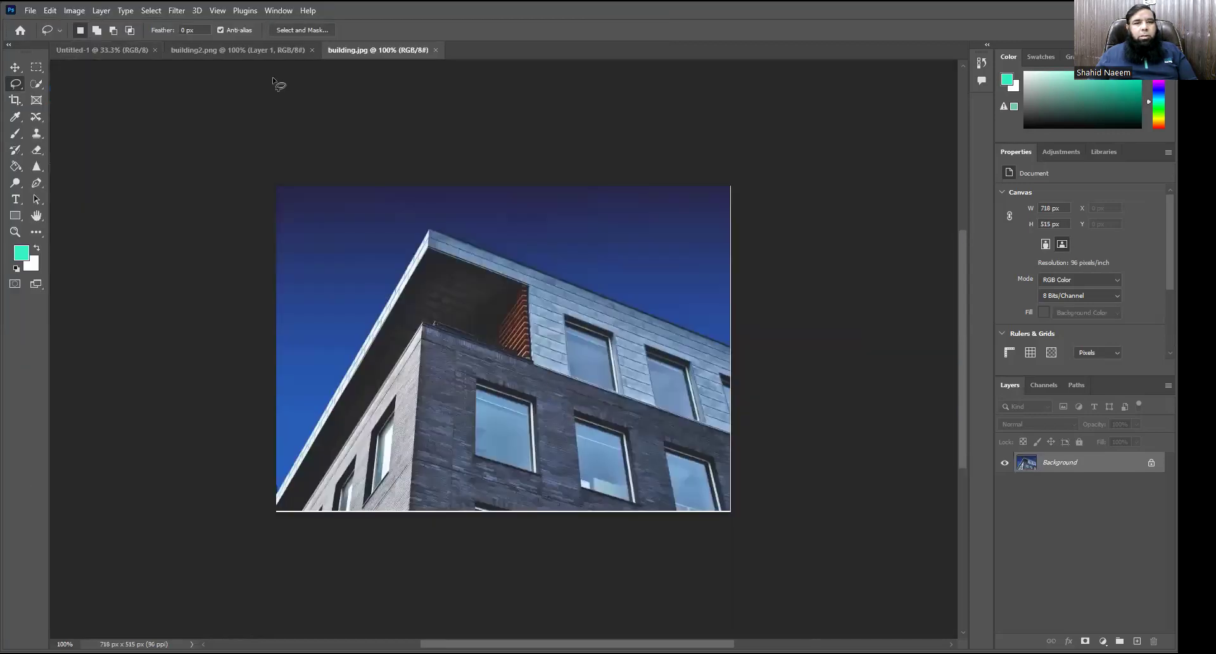
Step: Compare the warped building2.png with the original building.jpg by alternating between them, and fit the original to the screen
{"action": "left_click", "coordinate": [261, 48]}
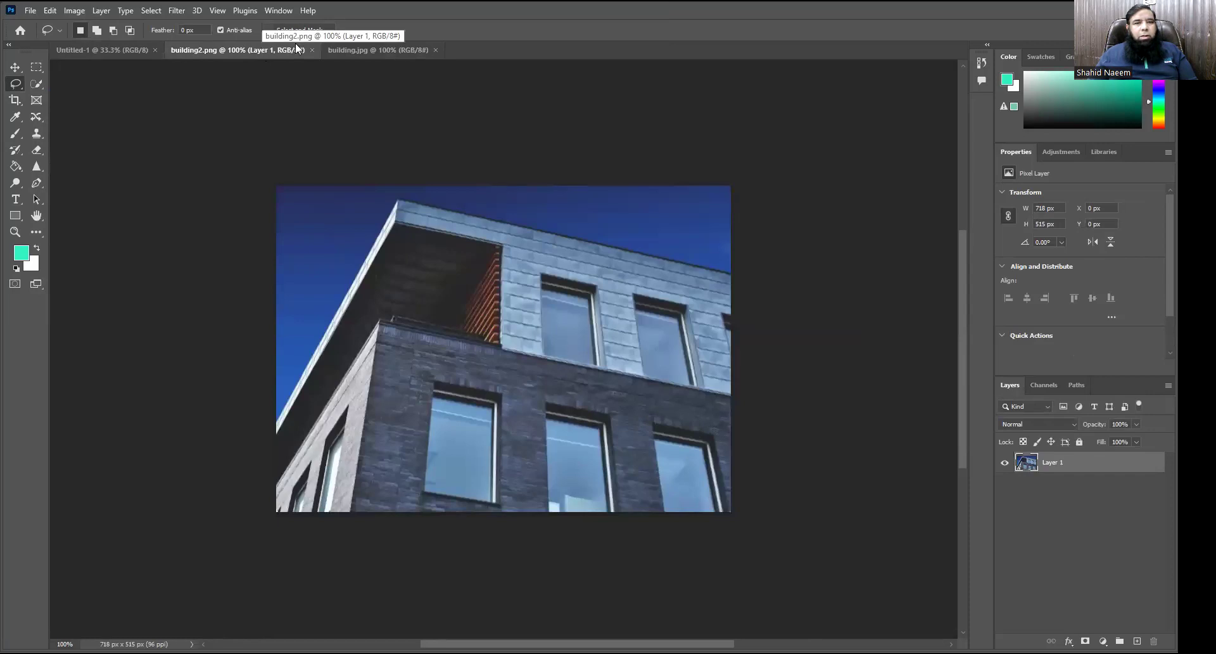
{"action": "left_click", "coordinate": [347, 49]}
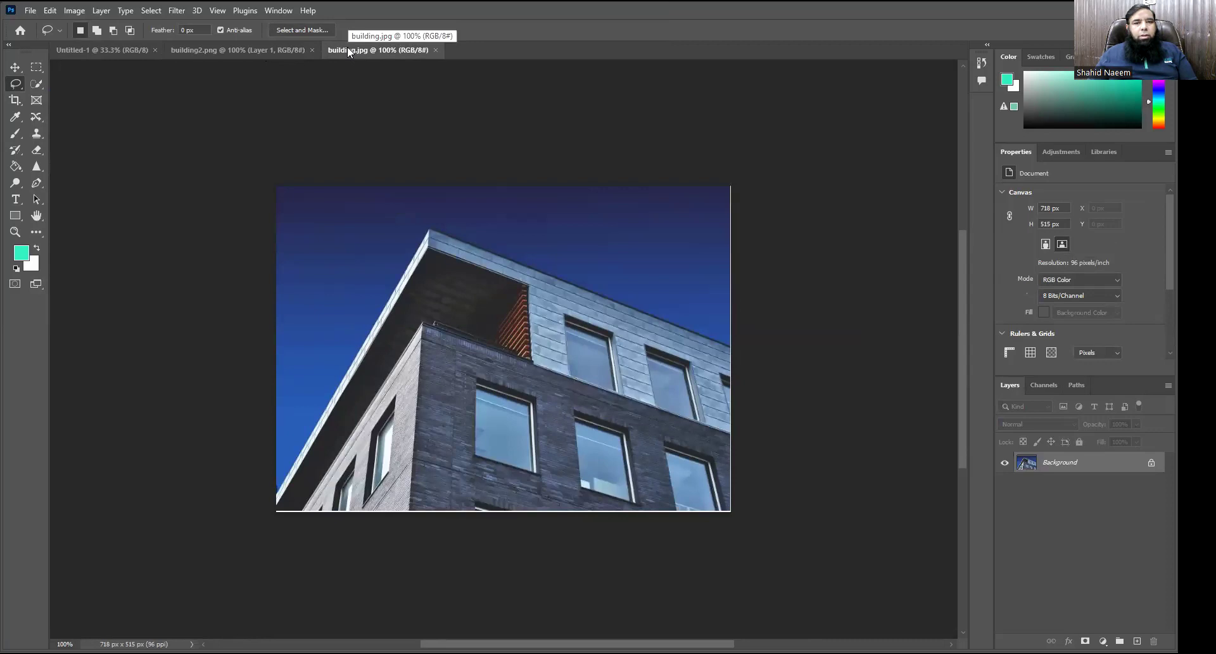
{"action": "left_click", "coordinate": [302, 44]}
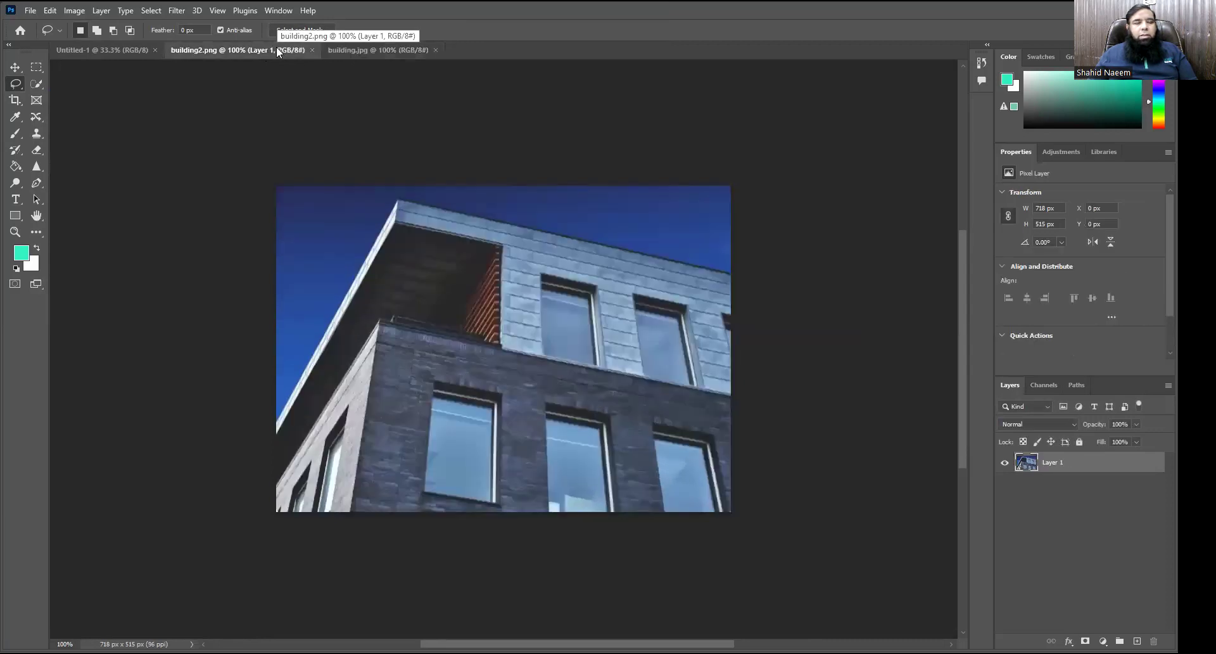
{"action": "left_click", "coordinate": [351, 50]}
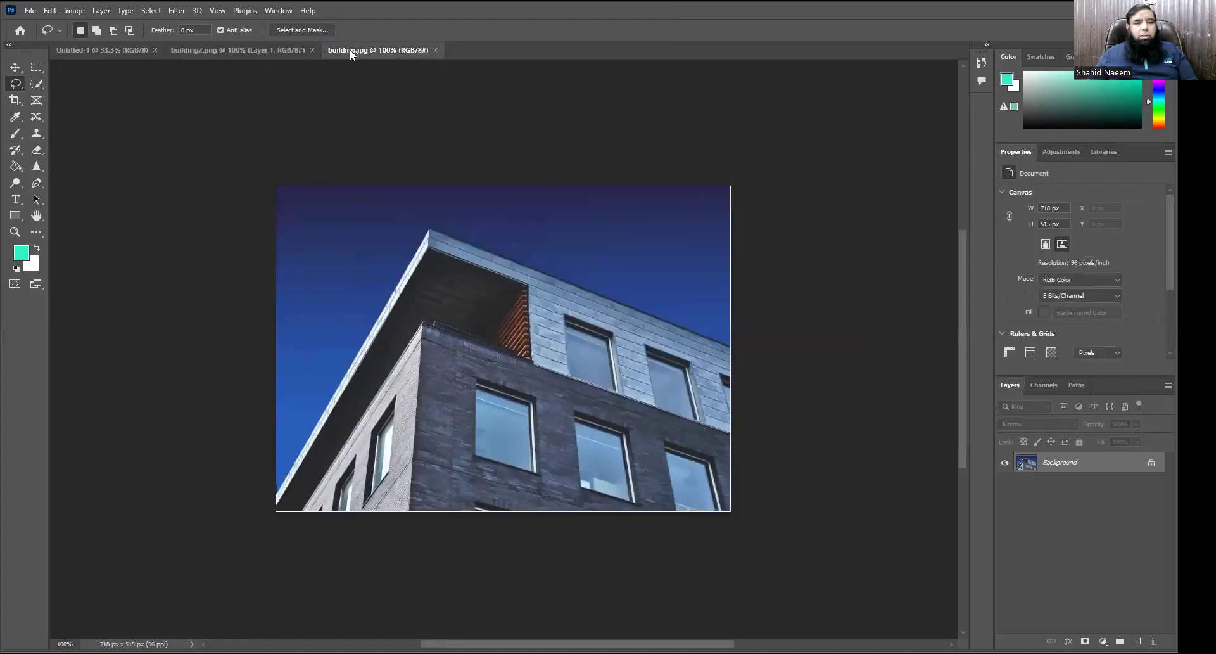
{"action": "left_click", "coordinate": [232, 49]}
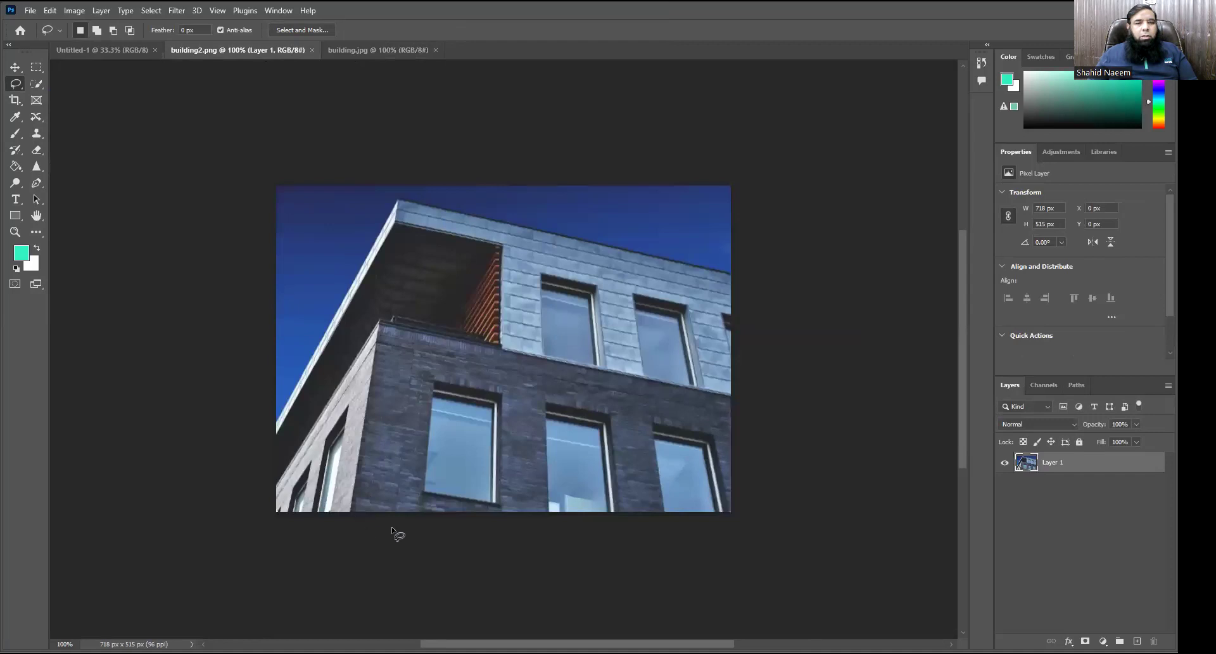
{"action": "left_click", "coordinate": [357, 50]}
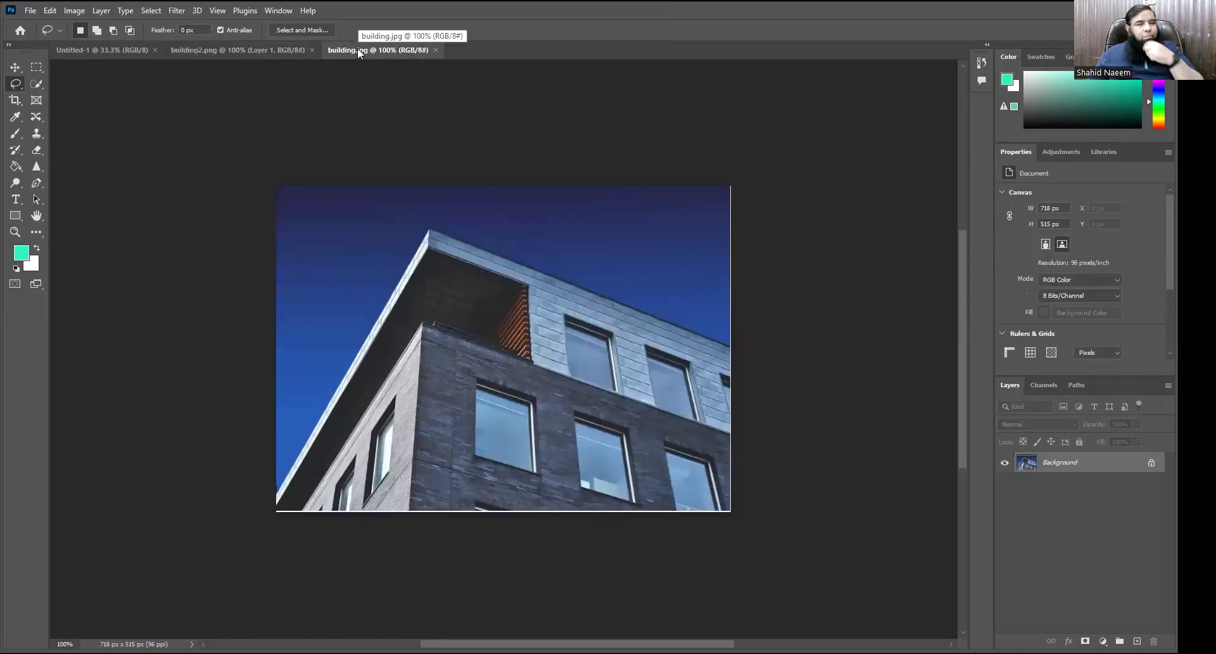
{"action": "key", "text": "ctrl+0"}
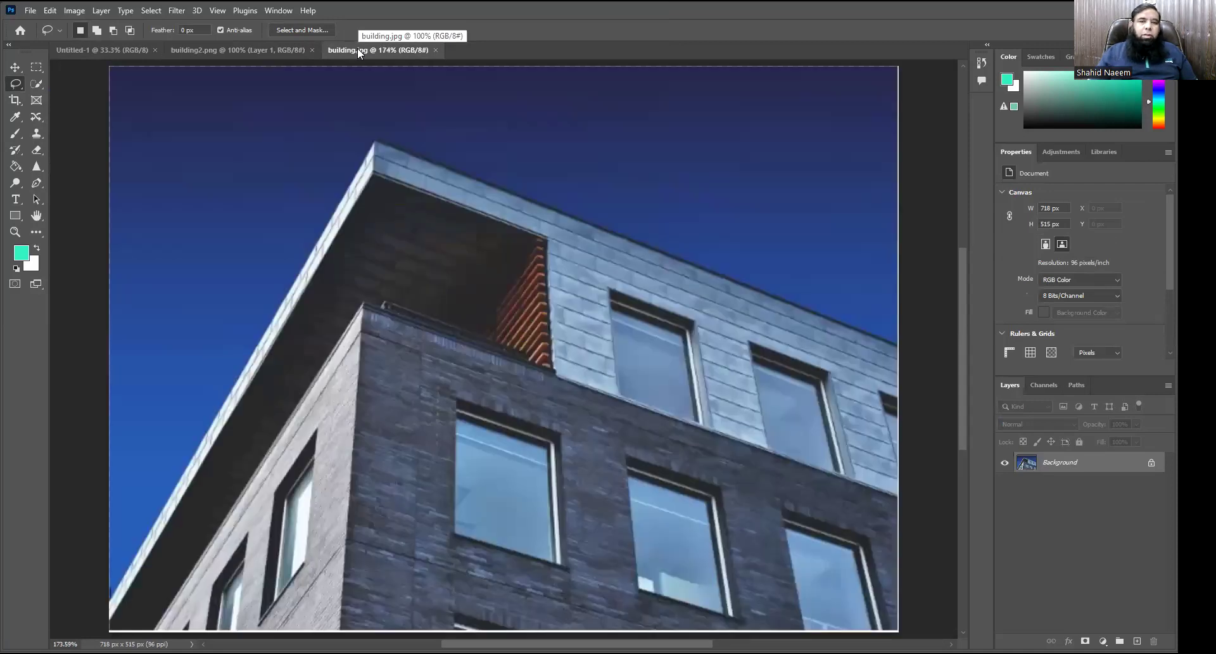